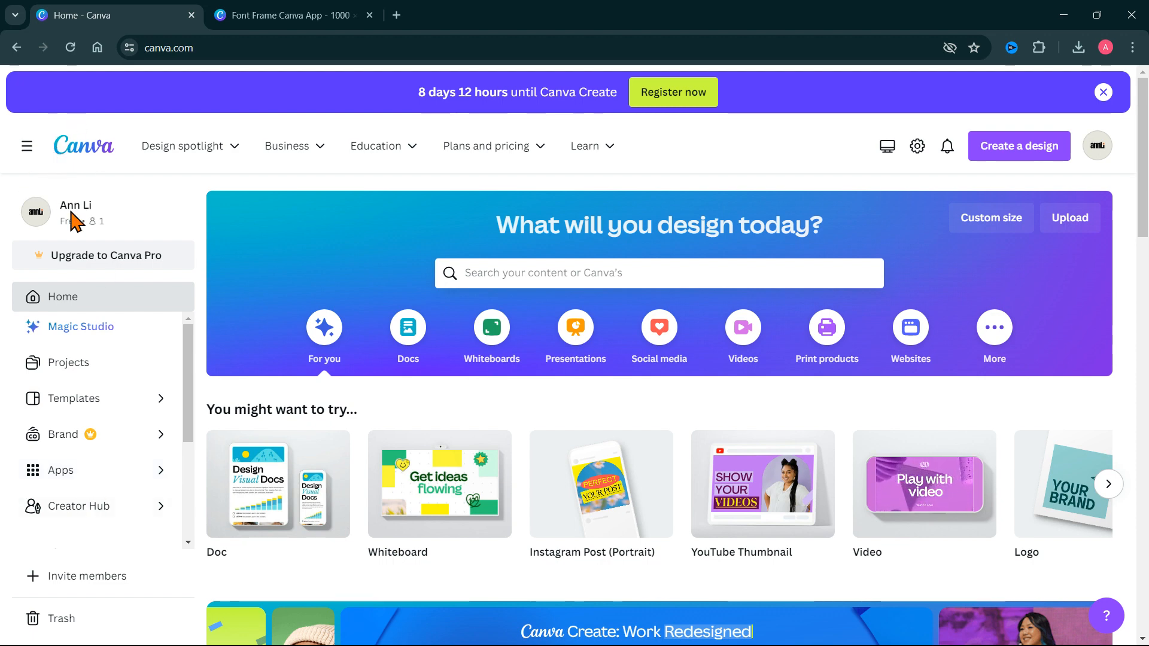
- Open the FontFrame details in the apps directory, review its preview images and permissions, and close them
{"action": "left_click", "coordinate": [112, 474]}
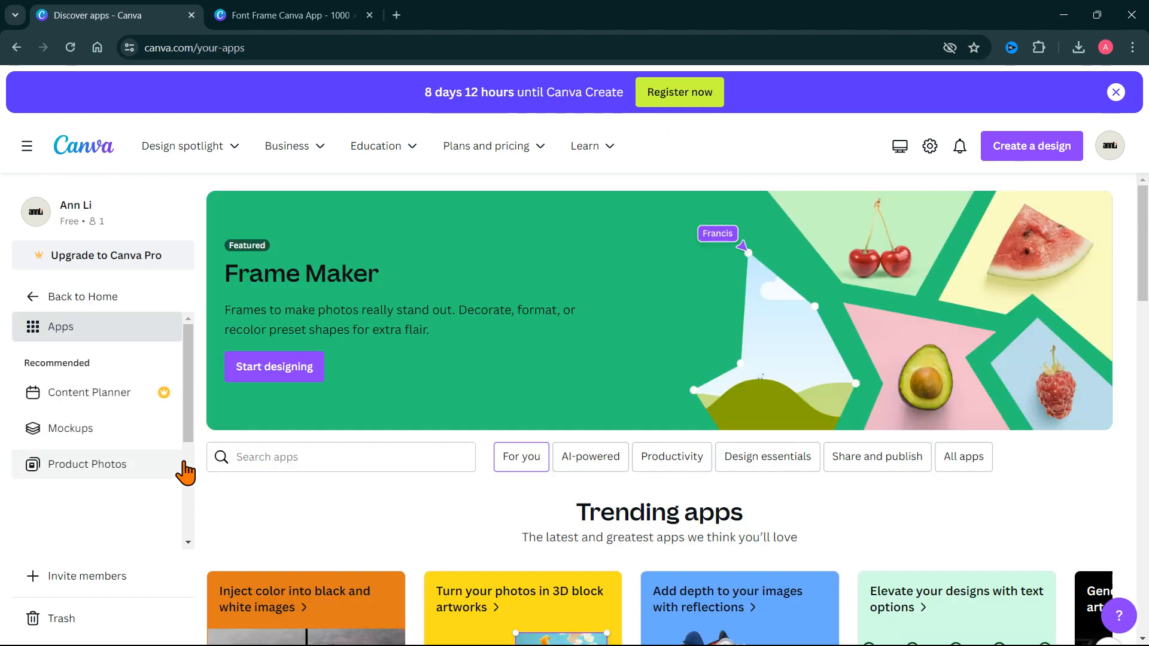
{"action": "scroll", "coordinate": [494, 451], "scroll_direction": "down", "scroll_amount": 8}
{"action": "scroll", "coordinate": [500, 451], "scroll_direction": "down", "scroll_amount": 3}
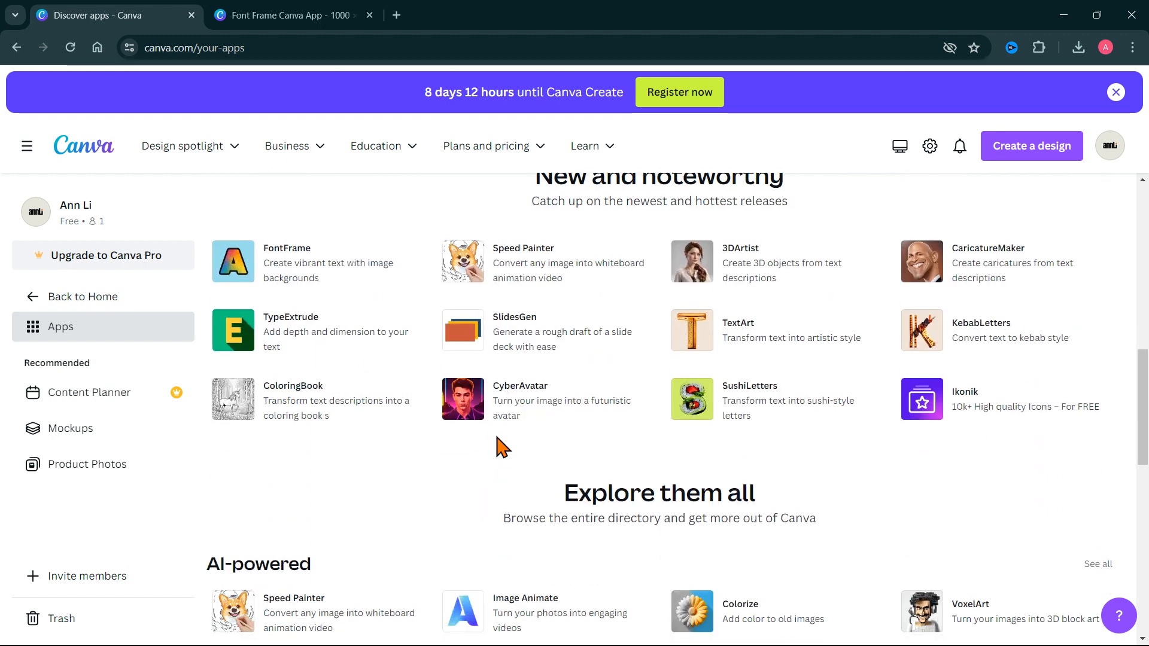
{"action": "left_click", "coordinate": [350, 280]}
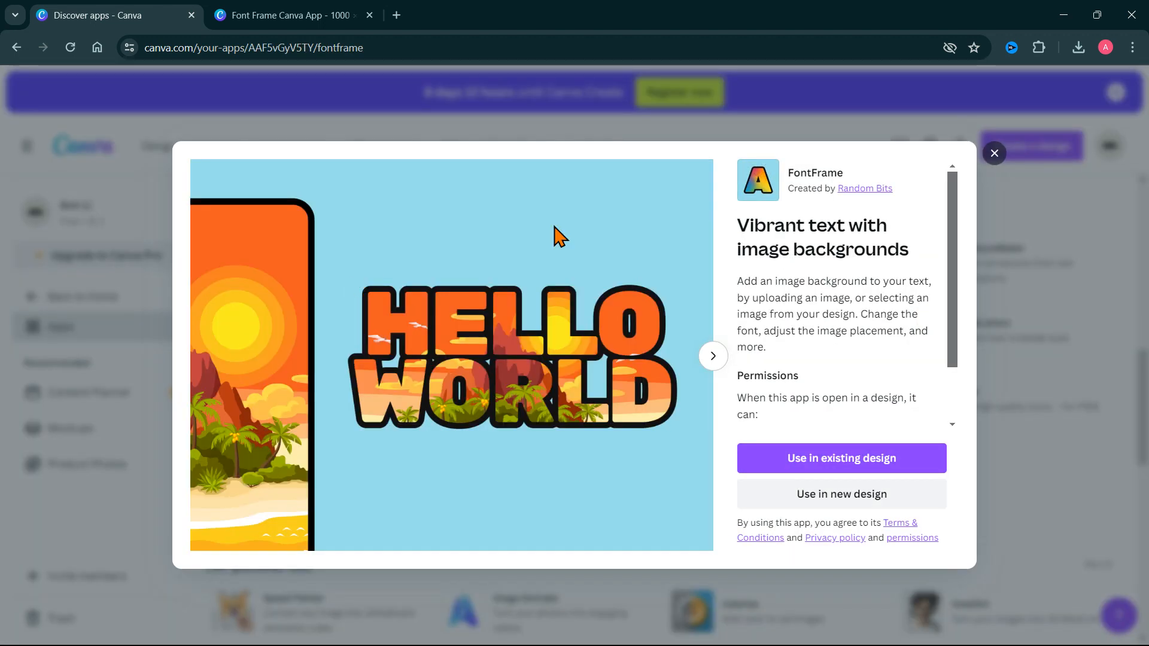
{"action": "left_click", "coordinate": [718, 357]}
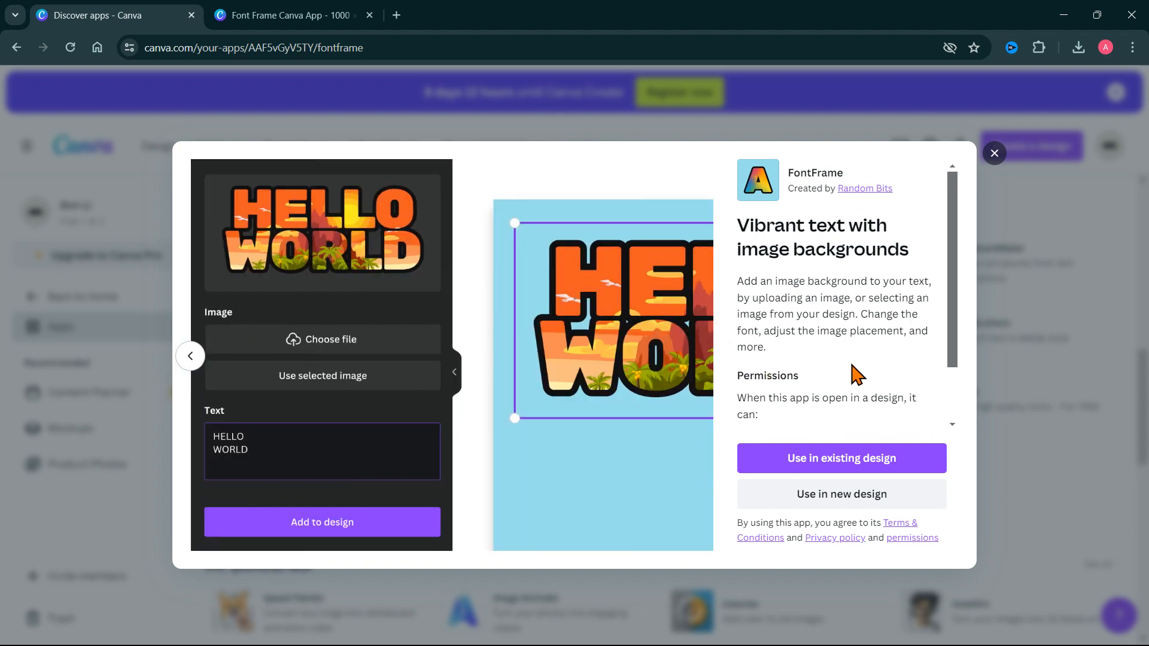
{"action": "scroll", "coordinate": [952, 305], "scroll_direction": "down", "scroll_amount": 2}
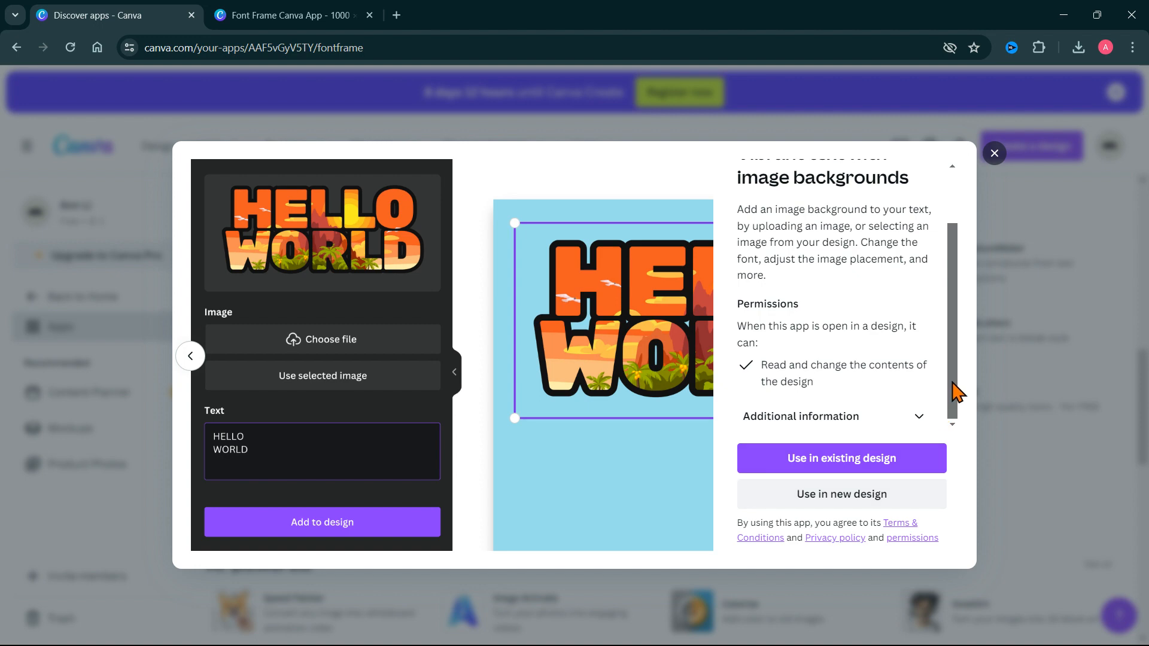
{"action": "left_click", "coordinate": [995, 156]}
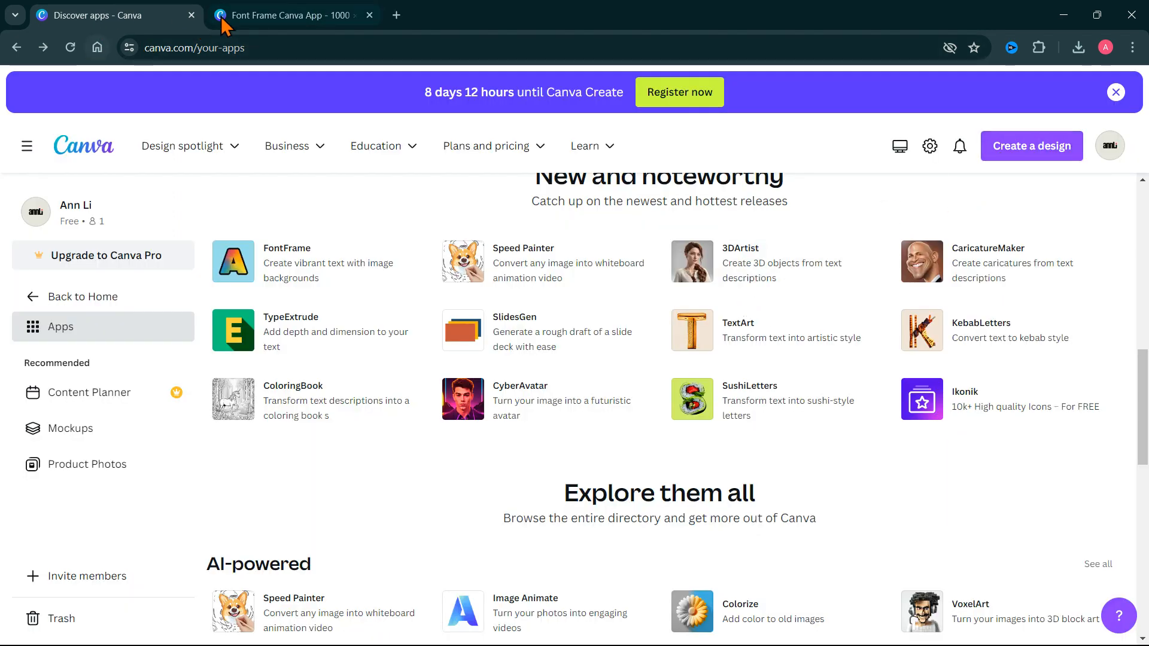
- Switch to the Font Frame Canva App design and open FontFrame from the previously used apps
{"action": "left_click", "coordinate": [262, 24]}
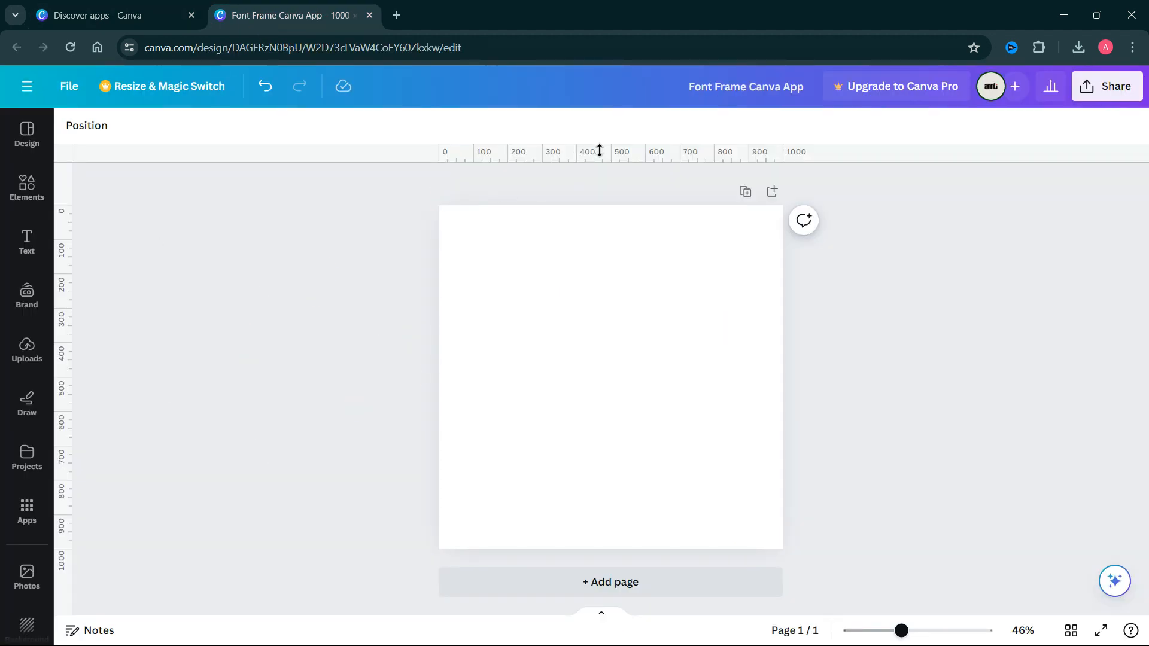
{"action": "left_click", "coordinate": [24, 515]}
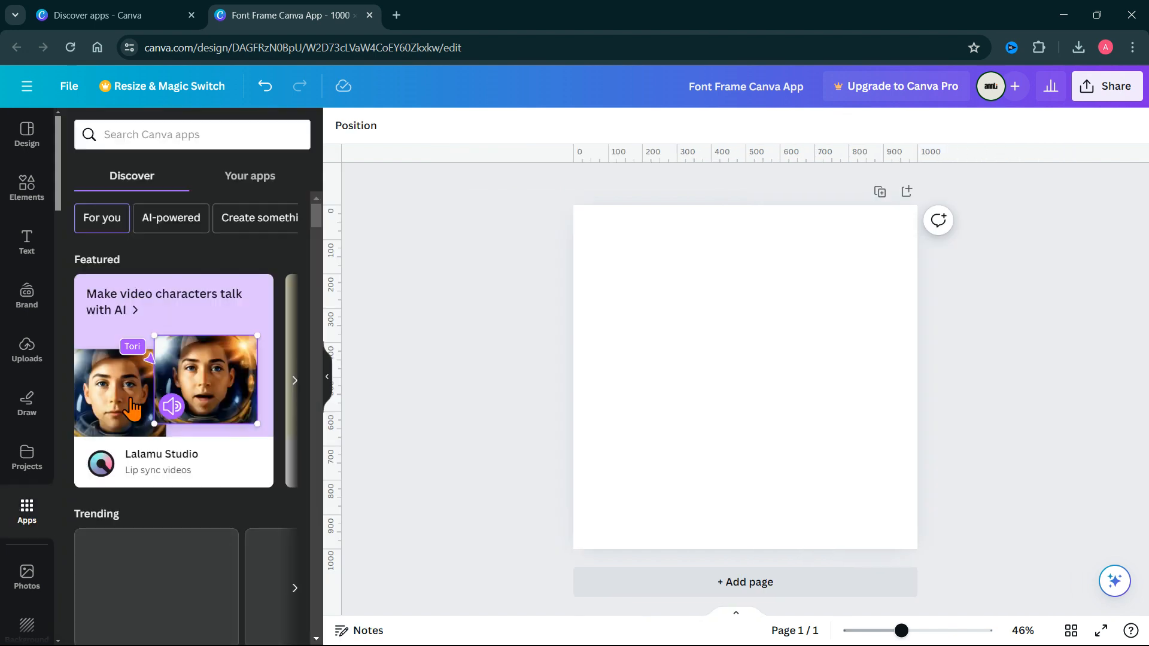
{"action": "left_click", "coordinate": [267, 180]}
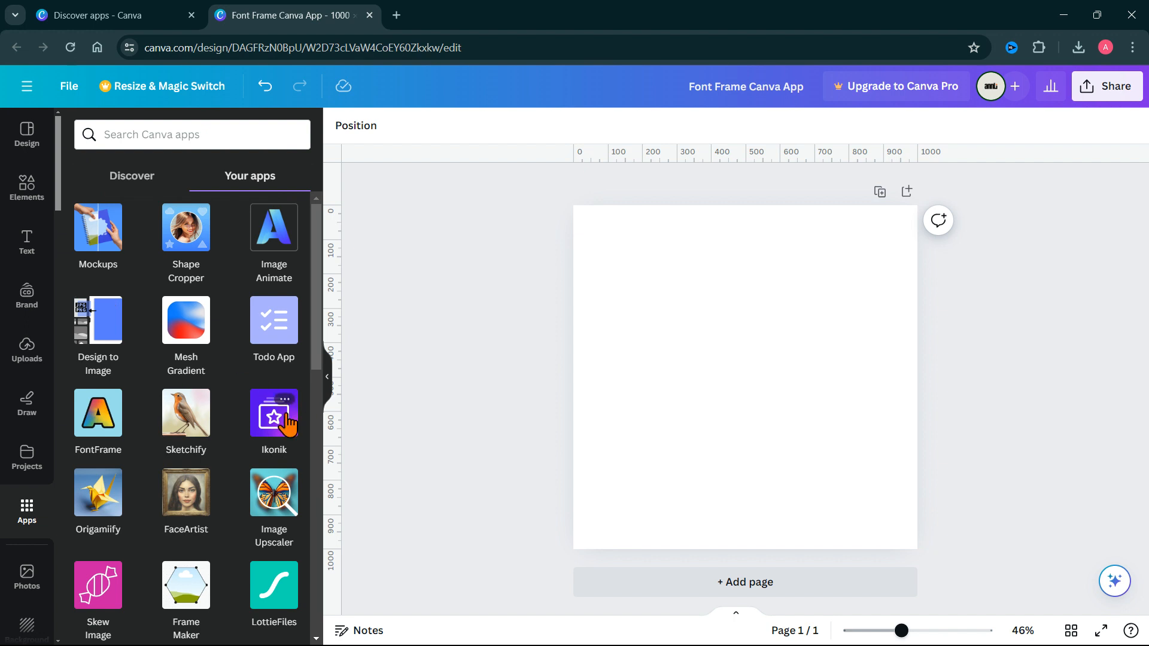
{"action": "left_click", "coordinate": [101, 426]}
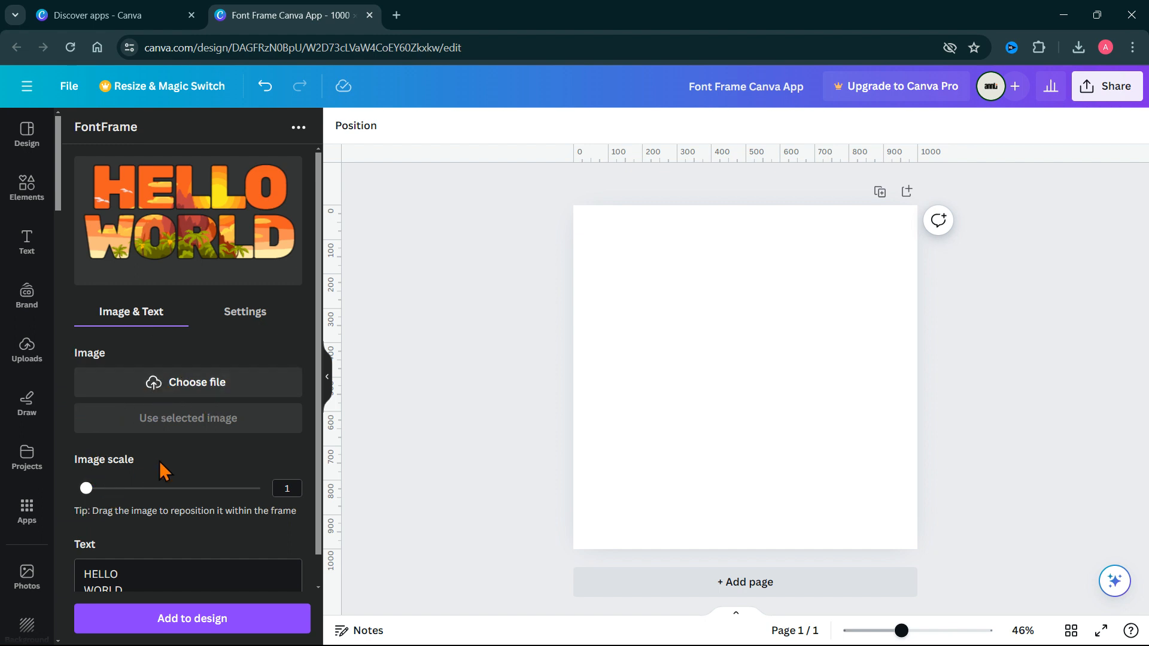
- Examine FontFrame's image and text options and its font, alignment, outline and spacing settings
{"action": "scroll", "coordinate": [162, 470], "scroll_direction": "down", "scroll_amount": 2}
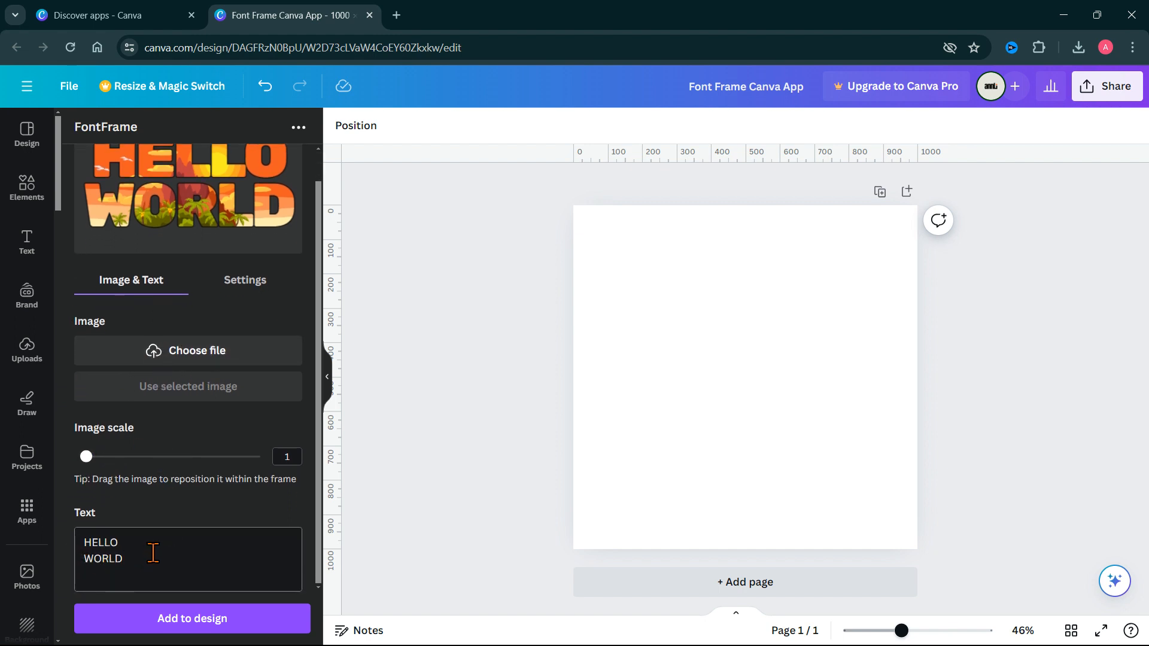
{"action": "scroll", "coordinate": [153, 553], "scroll_direction": "up", "scroll_amount": 2}
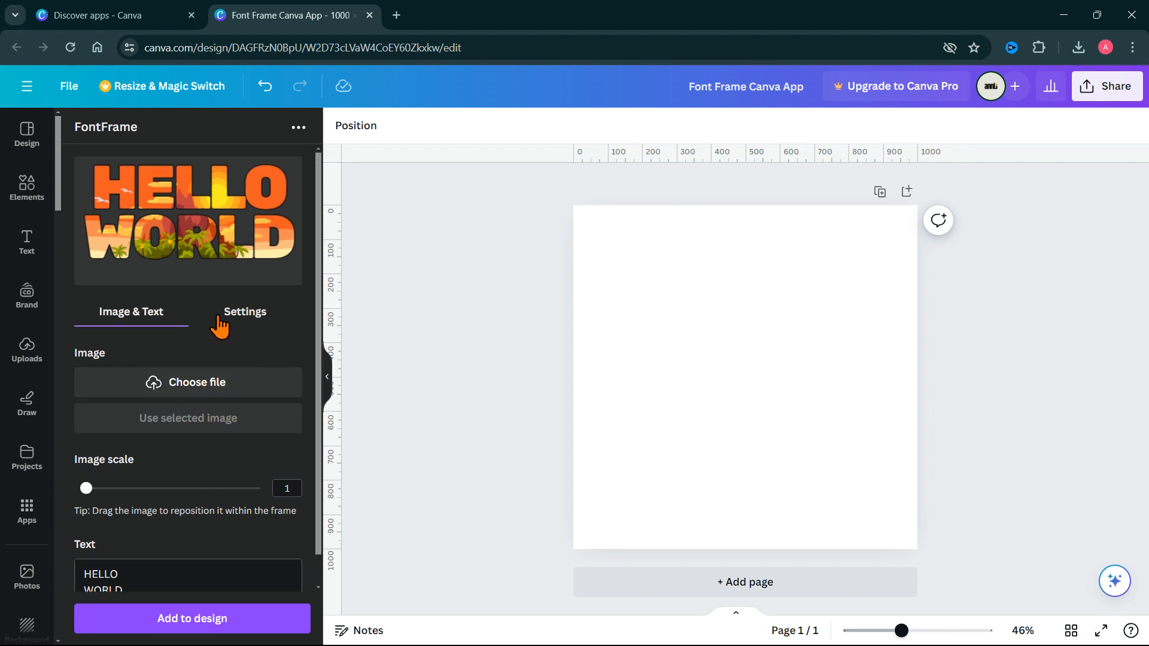
{"action": "left_click", "coordinate": [249, 314]}
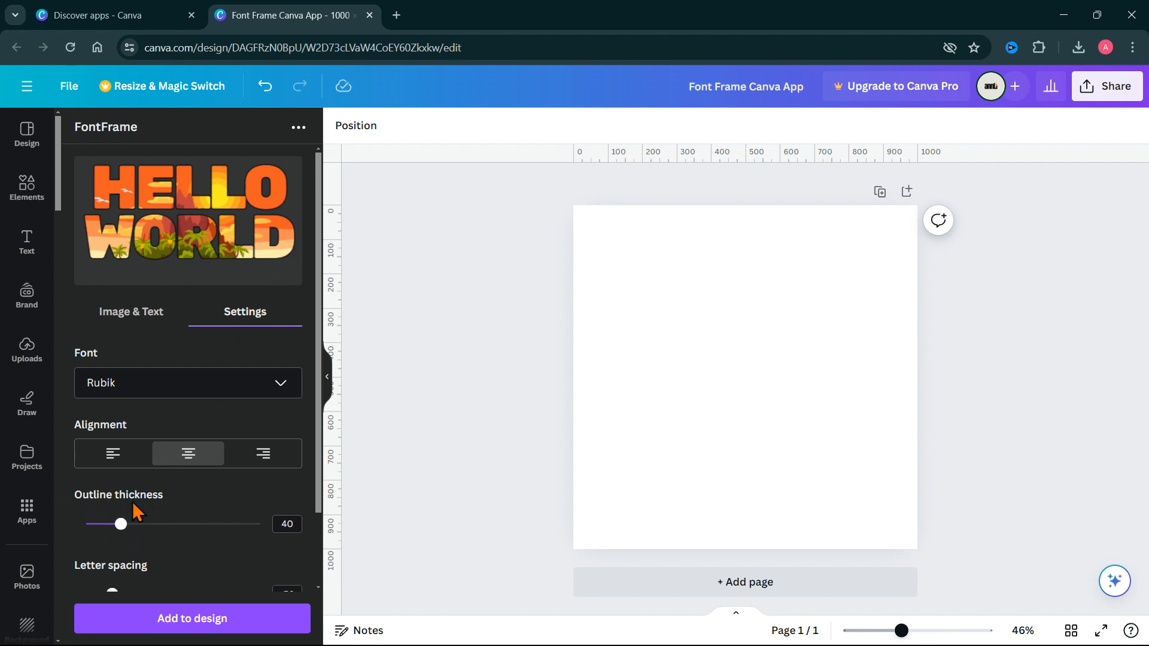
{"action": "scroll", "coordinate": [216, 431], "scroll_direction": "down", "scroll_amount": 2}
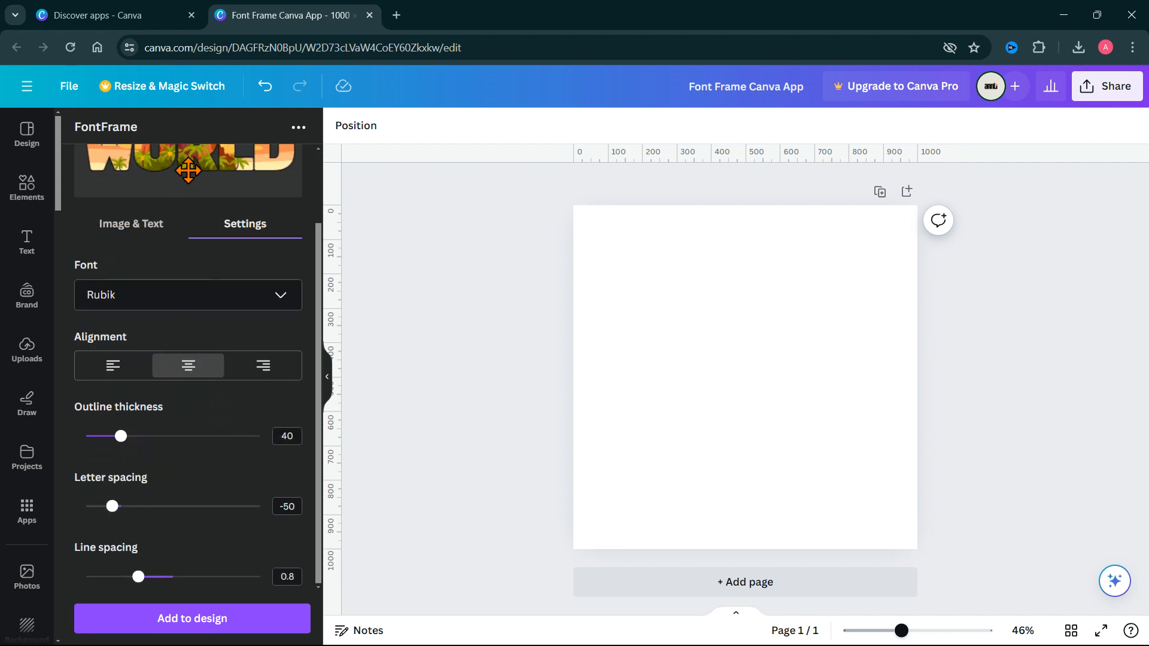
{"action": "scroll", "coordinate": [188, 171], "scroll_direction": "up", "scroll_amount": 2}
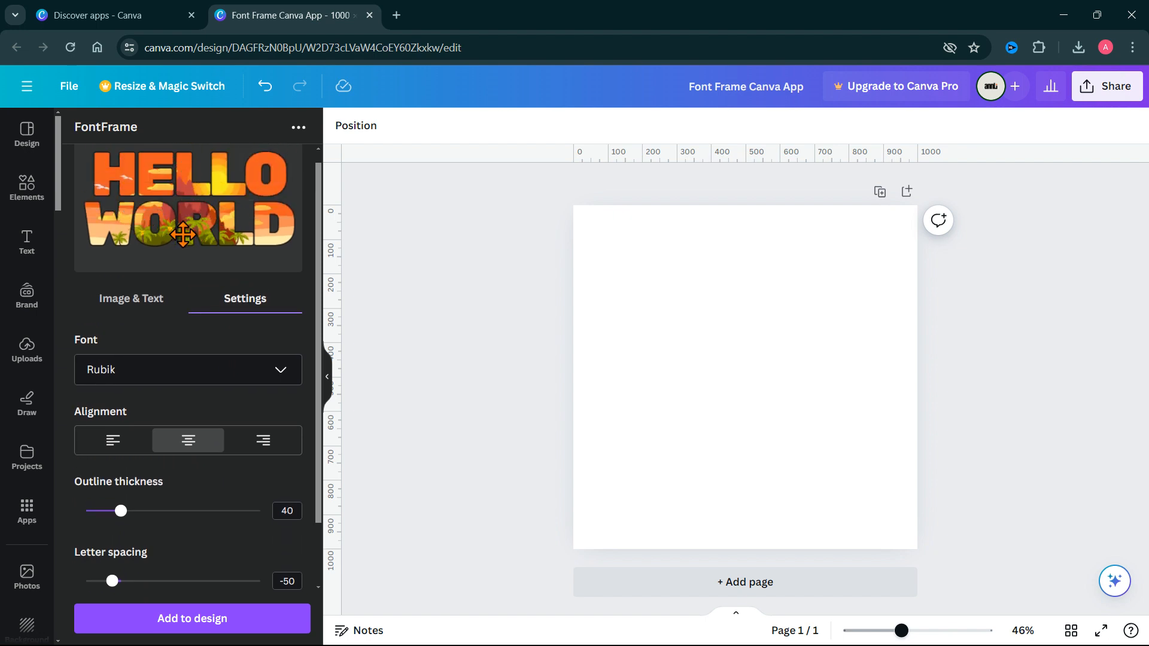
{"action": "scroll", "coordinate": [221, 379], "scroll_direction": "down", "scroll_amount": 2}
{"action": "scroll", "coordinate": [200, 479], "scroll_direction": "up", "scroll_amount": 2}
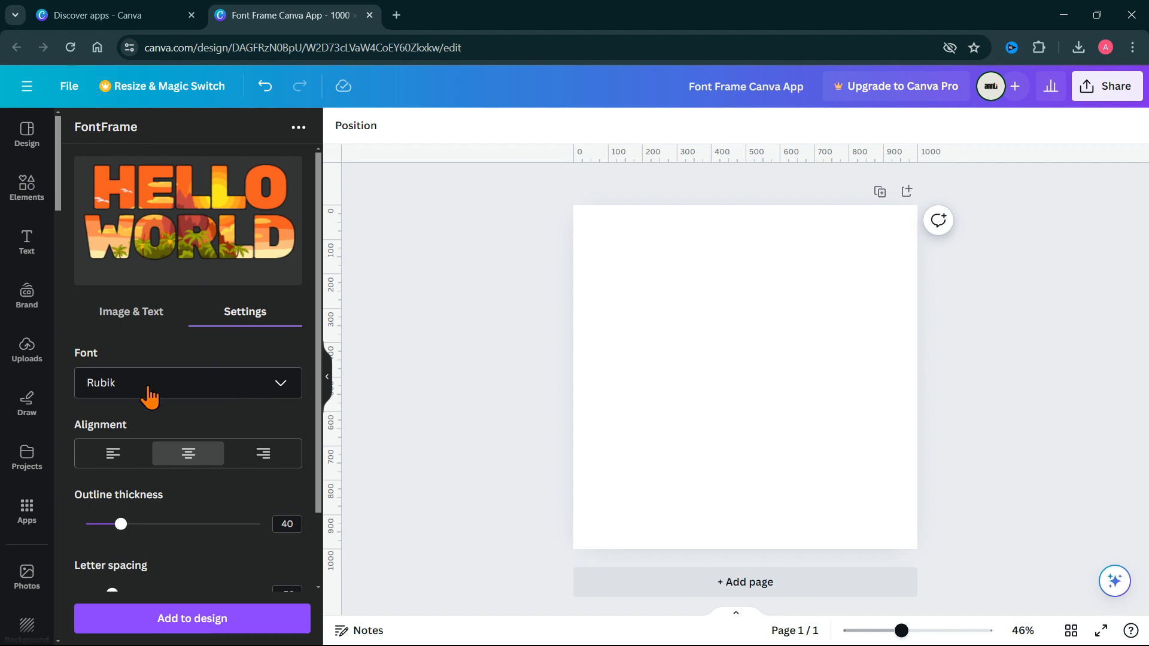
- Replace FontFrame's sample background image with a cartoon character picture uploaded from the computer
{"action": "left_click", "coordinate": [126, 324]}
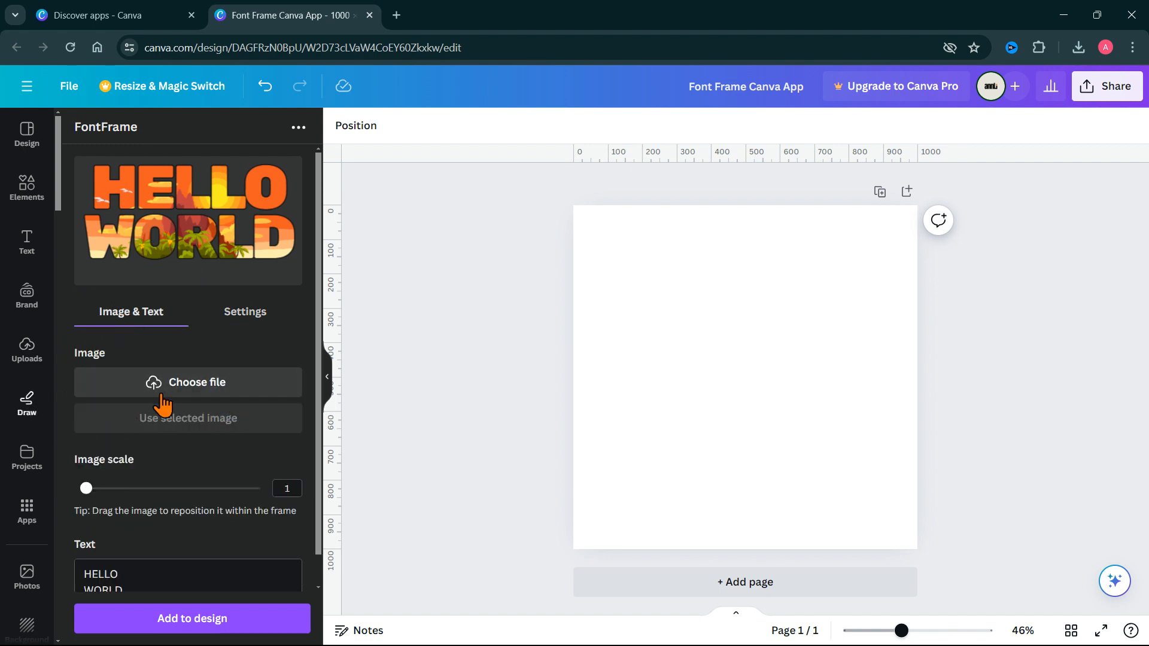
{"action": "left_click", "coordinate": [247, 386]}
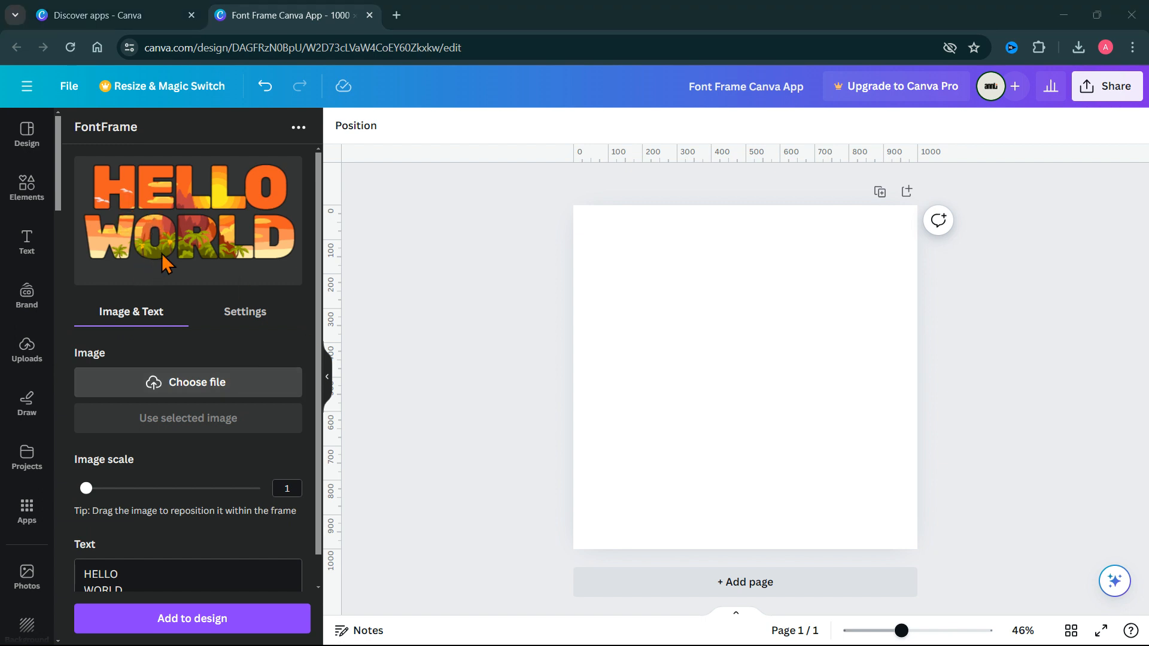
{"action": "left_click", "coordinate": [420, 601]}
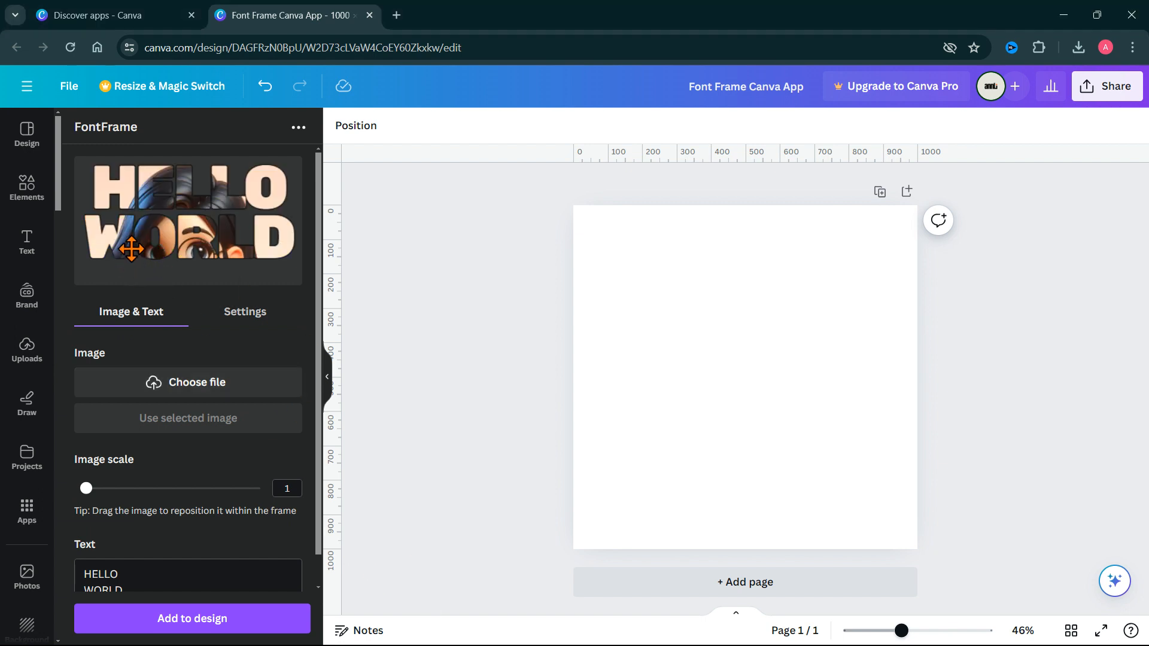
- Set the image scale to 1.5 and reposition the picture within the lettering so the face shows
{"action": "left_click_drag", "start_coordinate": [220, 245], "coordinate": [238, 204]}
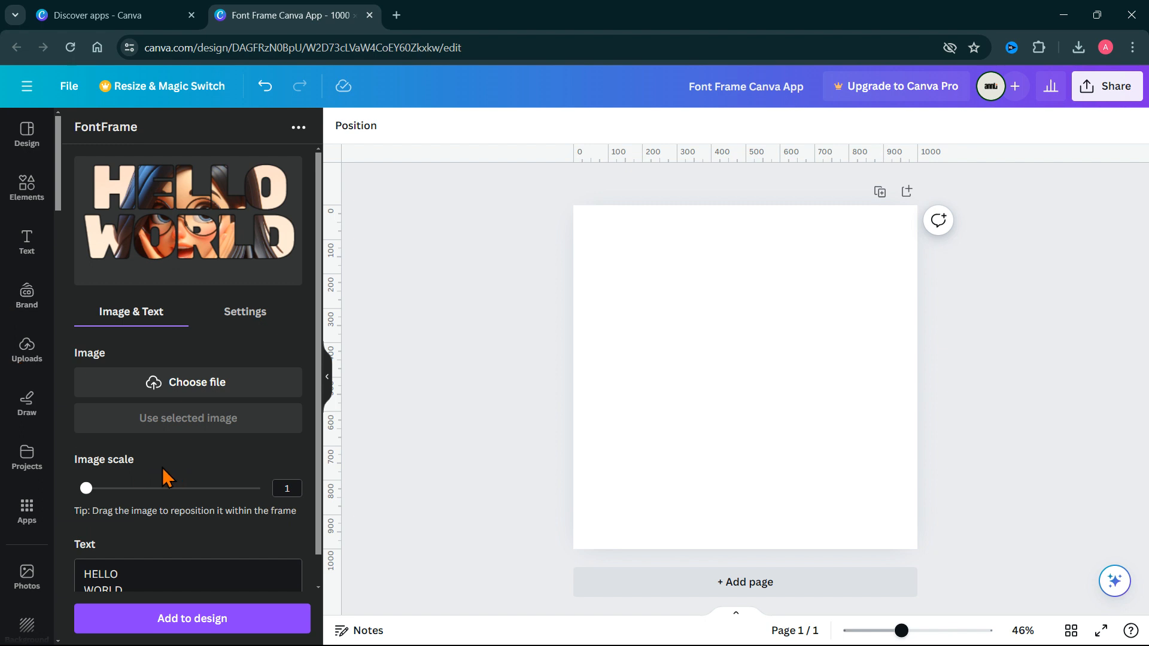
{"action": "left_click_drag", "start_coordinate": [85, 492], "coordinate": [109, 497]}
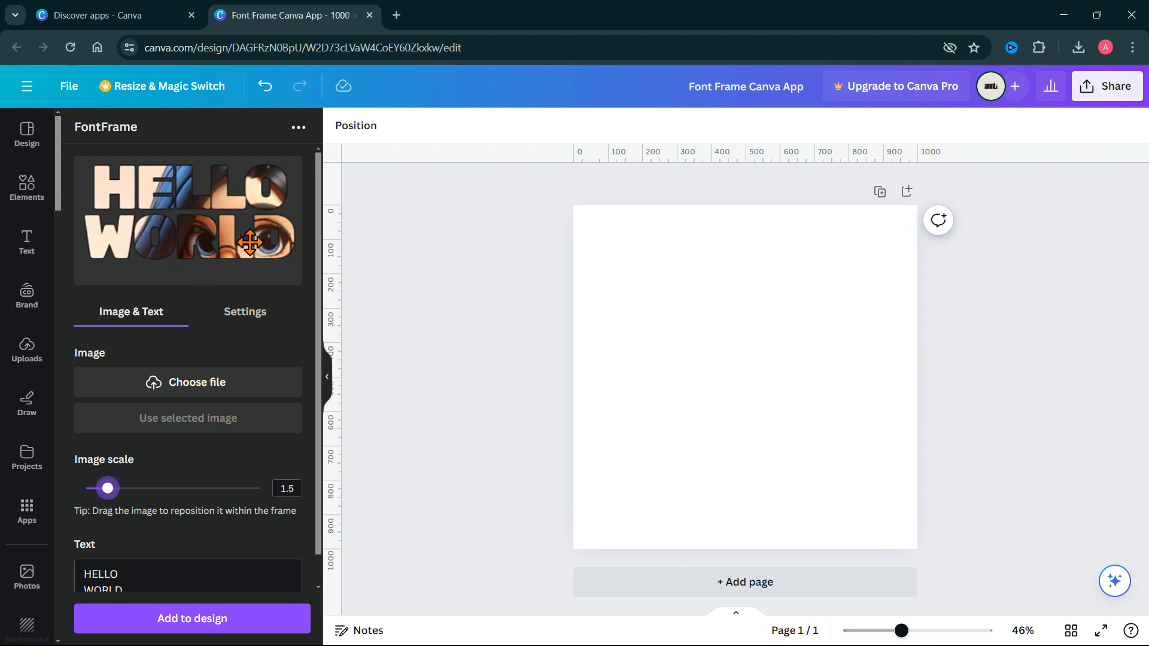
{"action": "left_click_drag", "start_coordinate": [249, 242], "coordinate": [260, 214]}
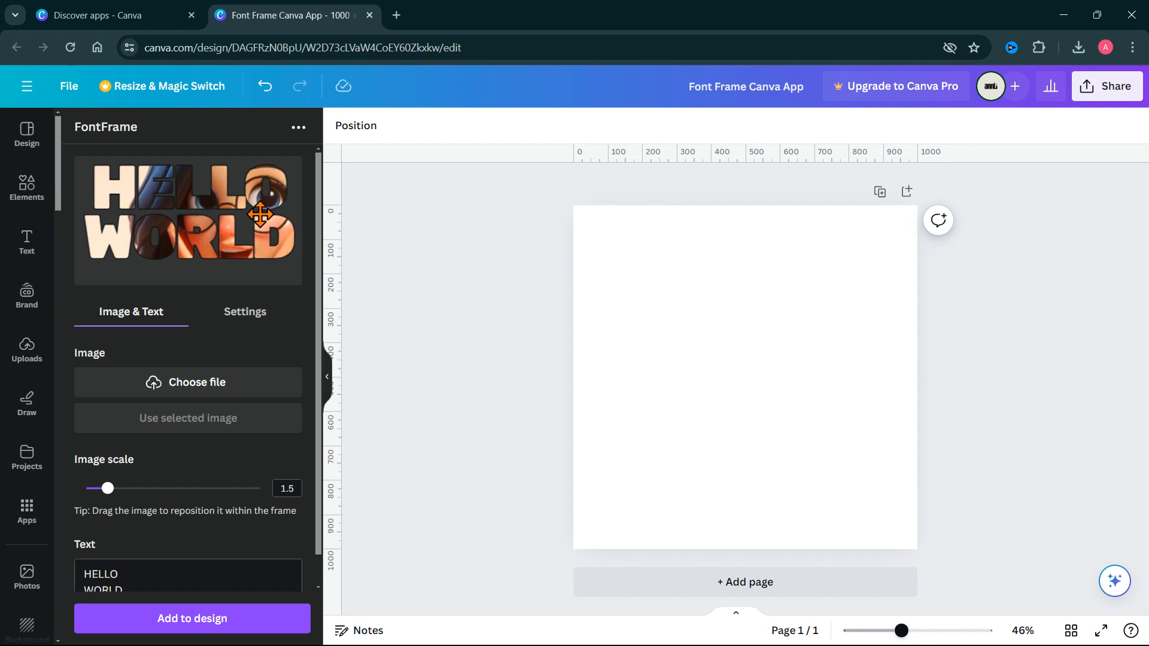
- Replace the sample text HELLO WORLD with HOW in capital letters
{"action": "scroll", "coordinate": [206, 469], "scroll_direction": "down", "scroll_amount": 1}
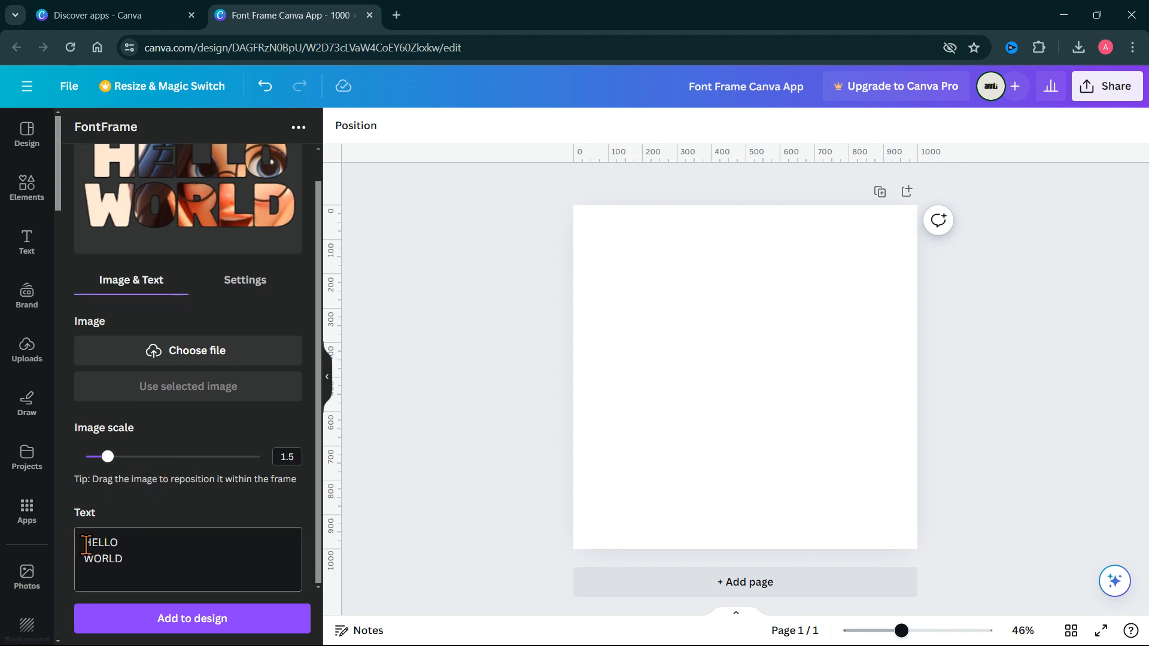
{"action": "left_click_drag", "start_coordinate": [146, 560], "coordinate": [78, 563]}
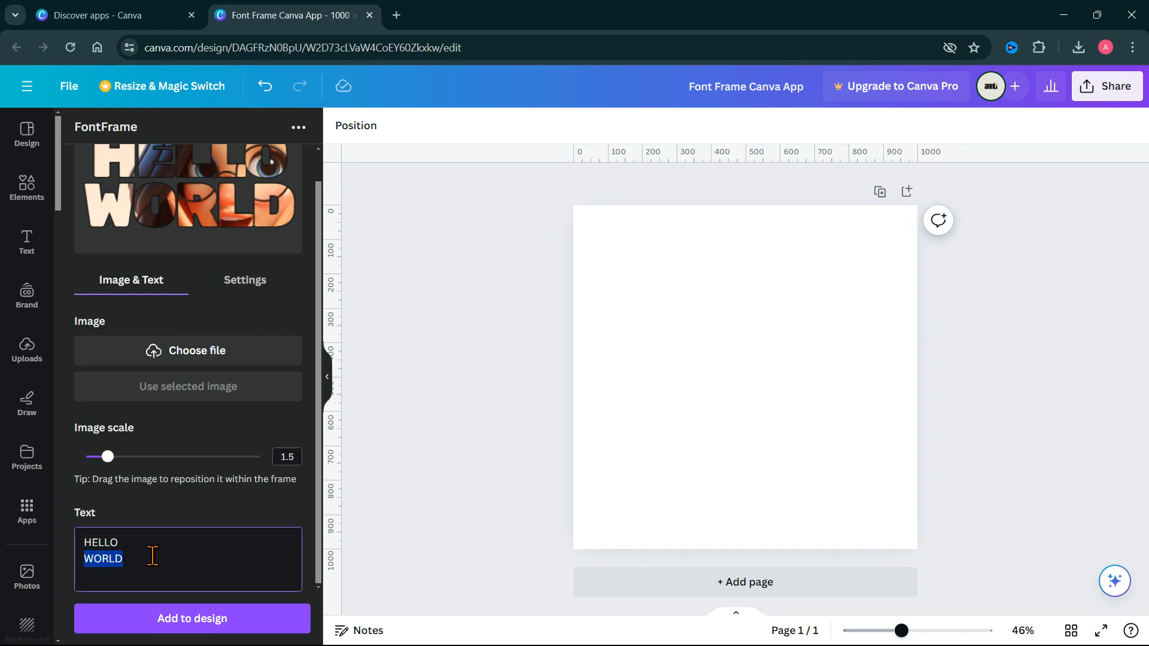
{"action": "key", "text": "BackSpace"}
{"action": "key", "text": "BackSpace"}
{"action": "key", "text": "BackSpace"}
{"action": "key", "text": "BackSpace"}
{"action": "key", "text": "BackSpace"}
{"action": "key", "text": "BackSpace"}
{"action": "key", "text": "BackSpace"}
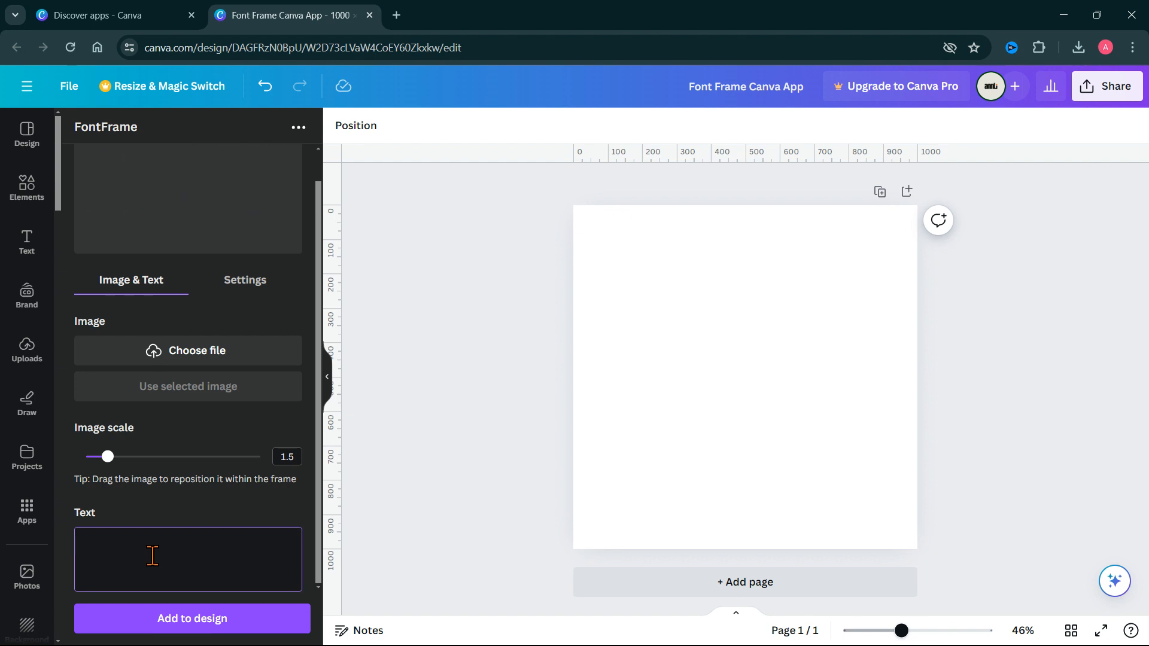
{"action": "type", "text": "H"}
{"action": "type", "text": "ea"}
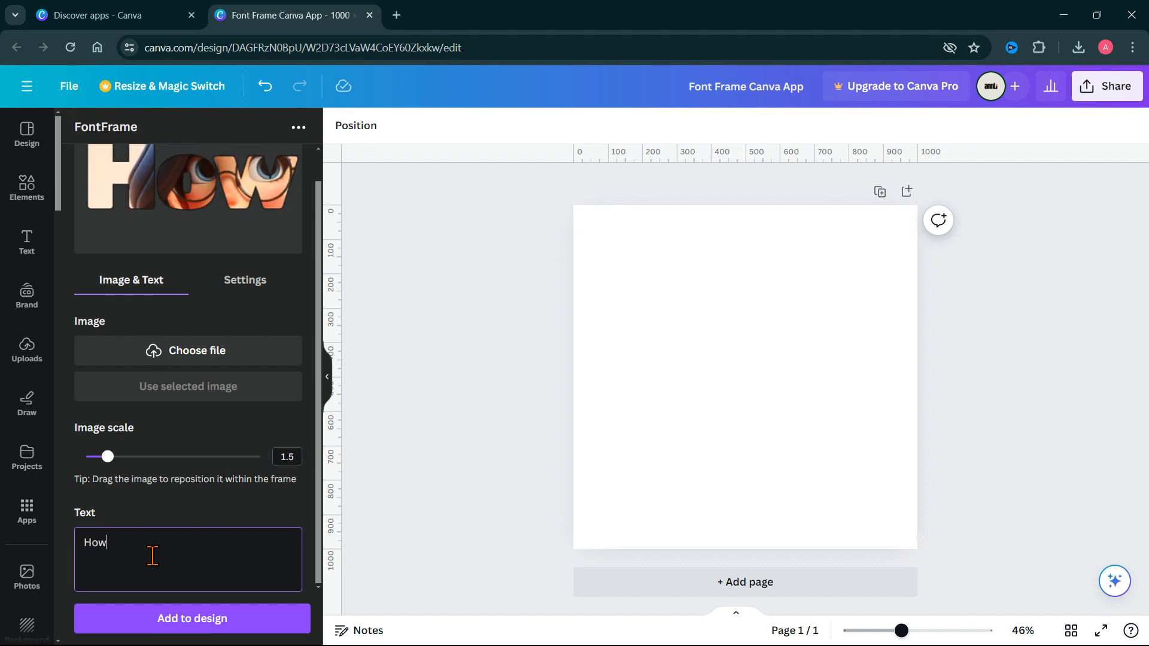
{"action": "key", "text": "BackSpace"}
{"action": "key", "text": "BackSpace"}
{"action": "type", "text": "OW"}
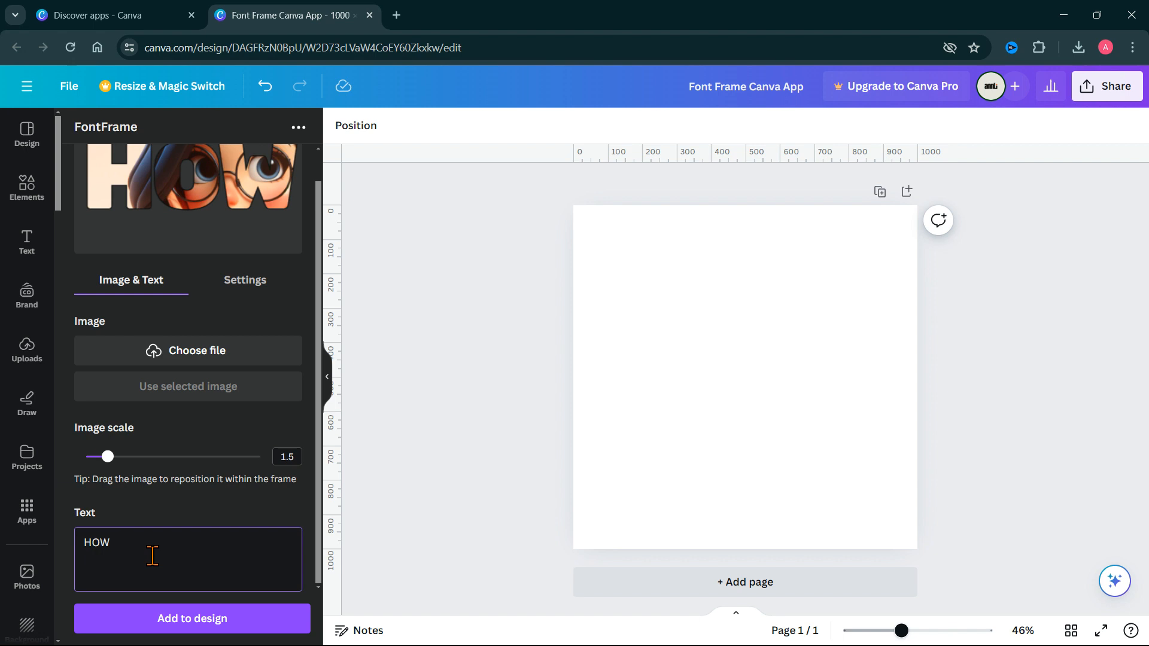
- Add ARE and YOU on two separate lines below HOW
{"action": "key", "text": "Return"}
{"action": "type", "text": "ARE YOU"}
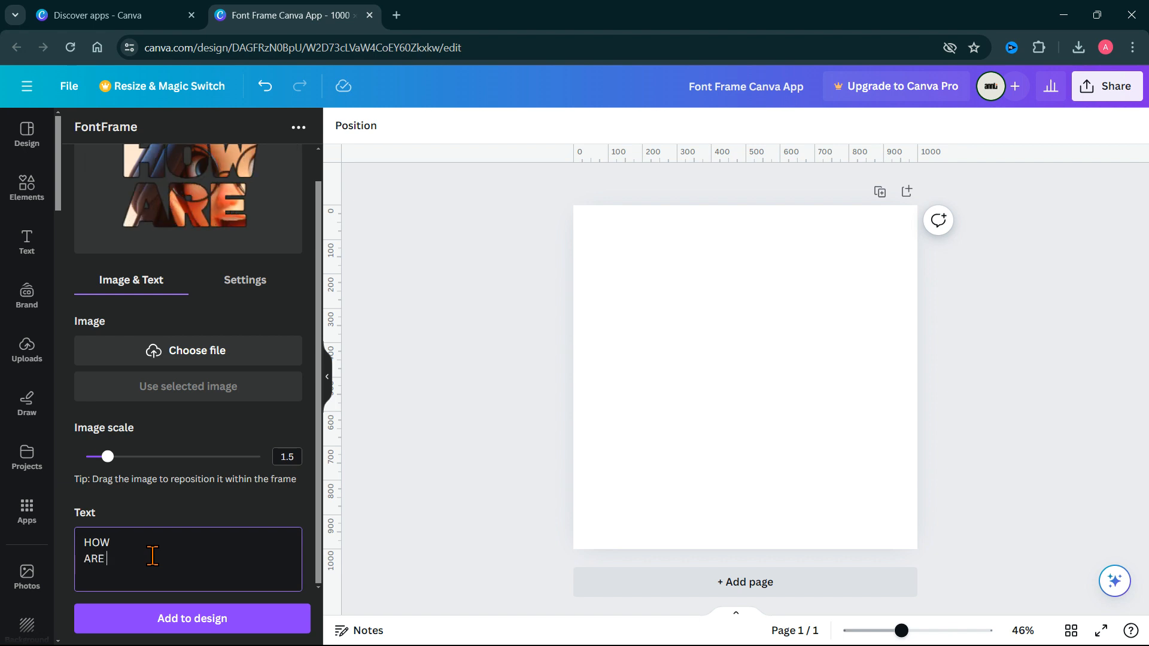
{"action": "key", "text": "BackSpace"}
{"action": "key", "text": "BackSpace"}
{"action": "key", "text": "BackSpace"}
{"action": "key", "text": "BackSpace"}
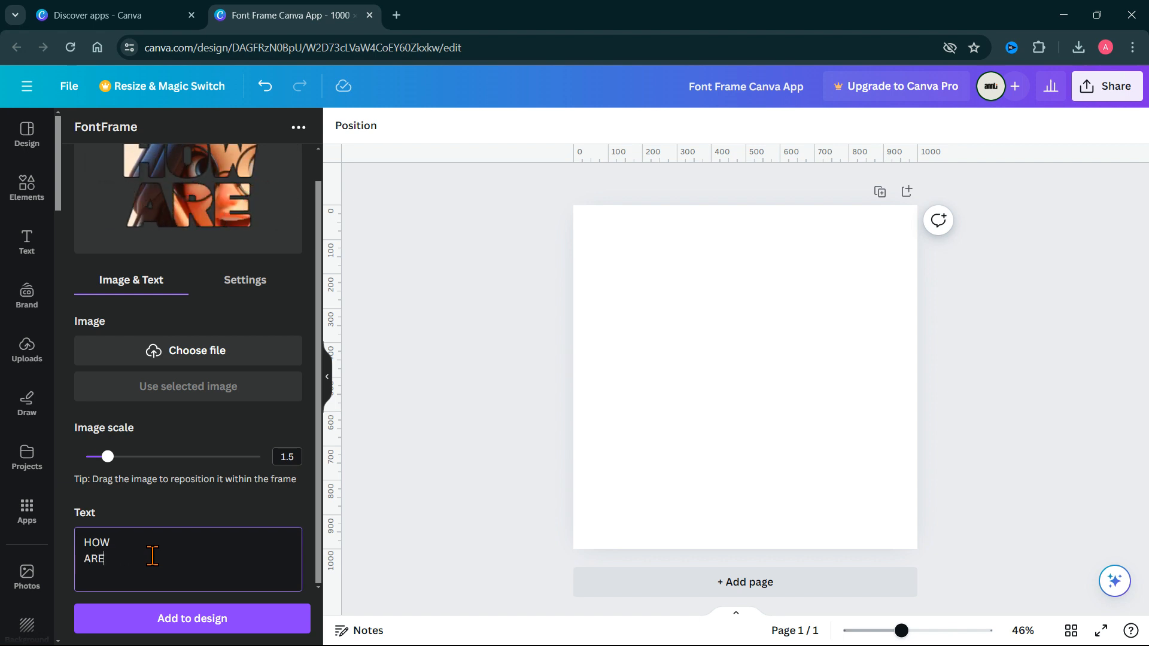
{"action": "key", "text": "Return"}
{"action": "type", "text": "YPOU"}
{"action": "key", "text": "BackSpace"}
{"action": "key", "text": "BackSpace"}
{"action": "key", "text": "BackSpace"}
{"action": "key", "text": "BackSpace"}
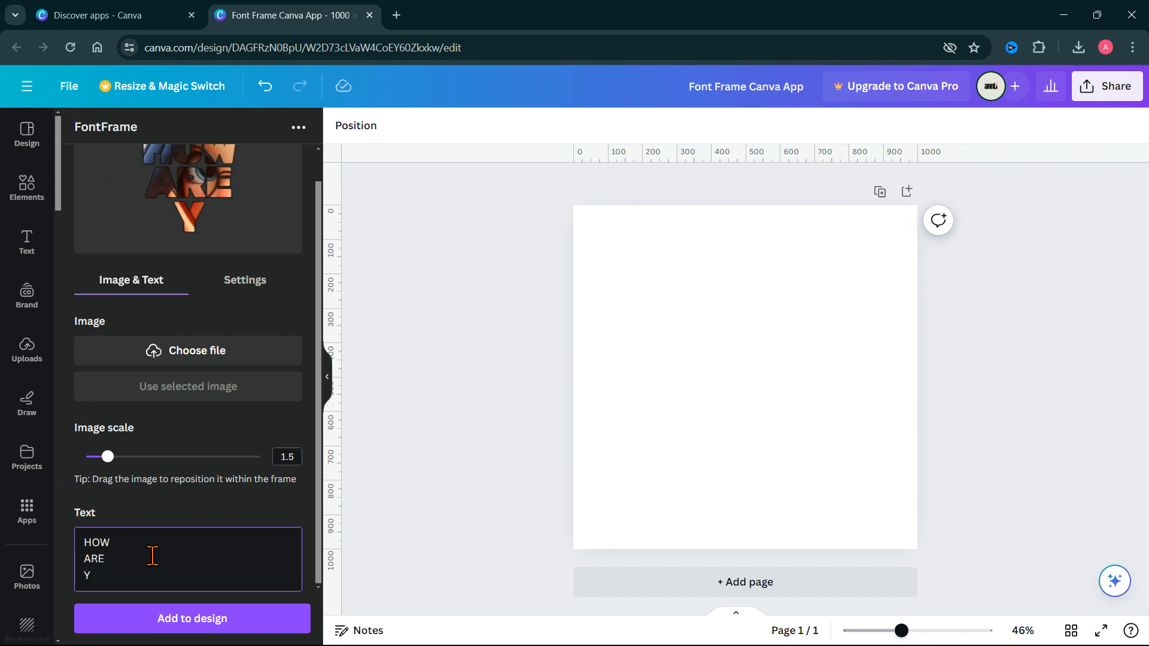
{"action": "type", "text": "YOU"}
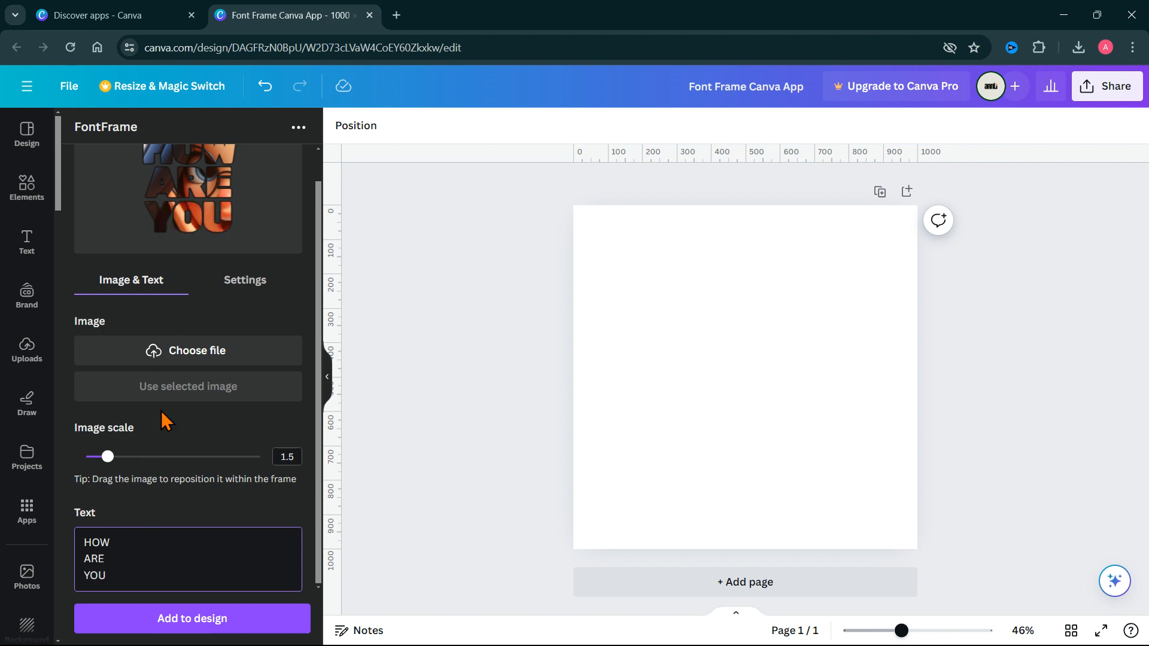
- Remove the line breaks so the text reads HOW ARE YOU on a single line
{"action": "scroll", "coordinate": [164, 421], "scroll_direction": "up", "scroll_amount": 1}
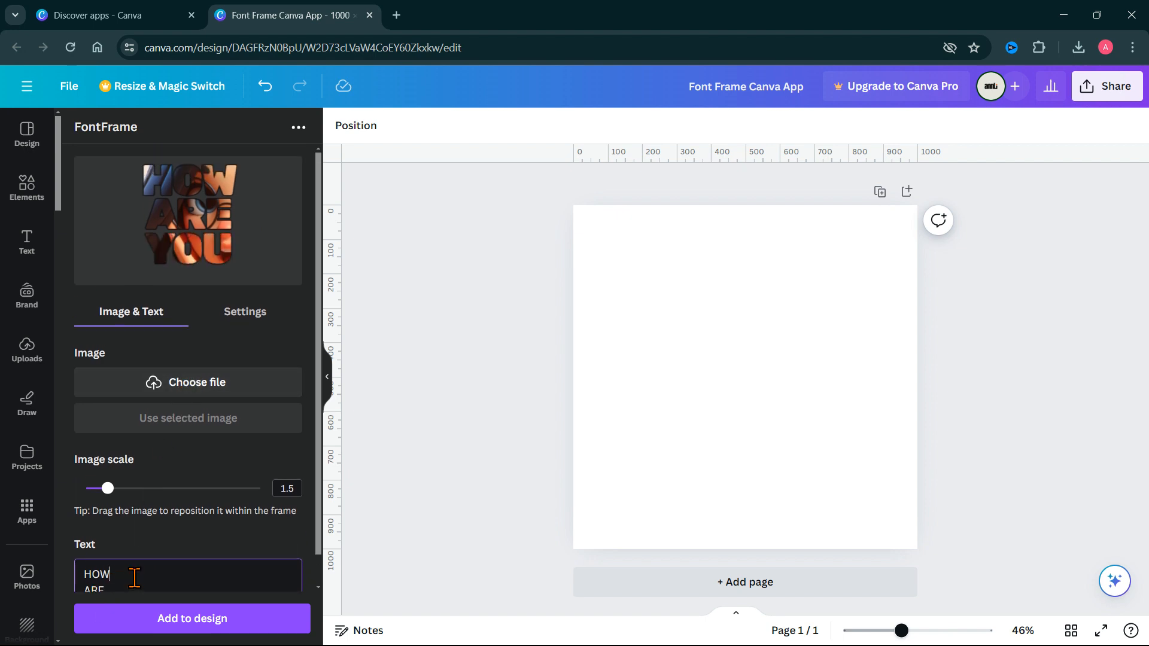
{"action": "left_click", "coordinate": [134, 578]}
{"action": "key", "text": "Delete"}
{"action": "scroll", "coordinate": [169, 579], "scroll_direction": "down", "scroll_amount": 1}
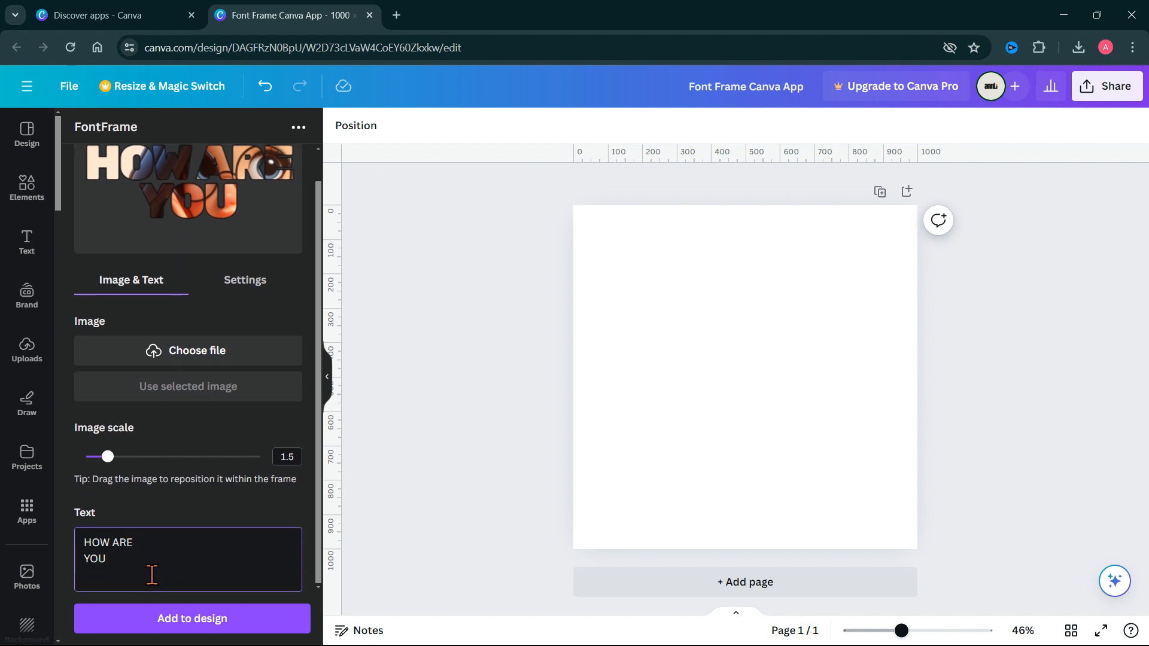
{"action": "key", "text": "BackSpace"}
{"action": "scroll", "coordinate": [195, 382], "scroll_direction": "up", "scroll_amount": 1}
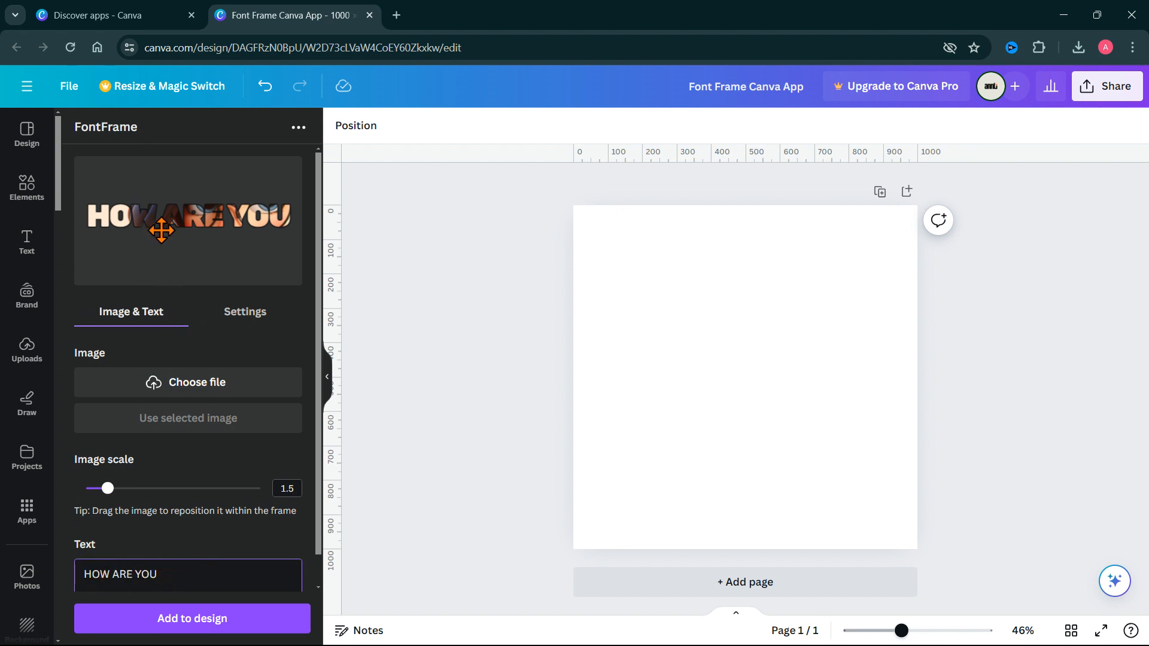
{"action": "scroll", "coordinate": [212, 563], "scroll_direction": "down", "scroll_amount": 1}
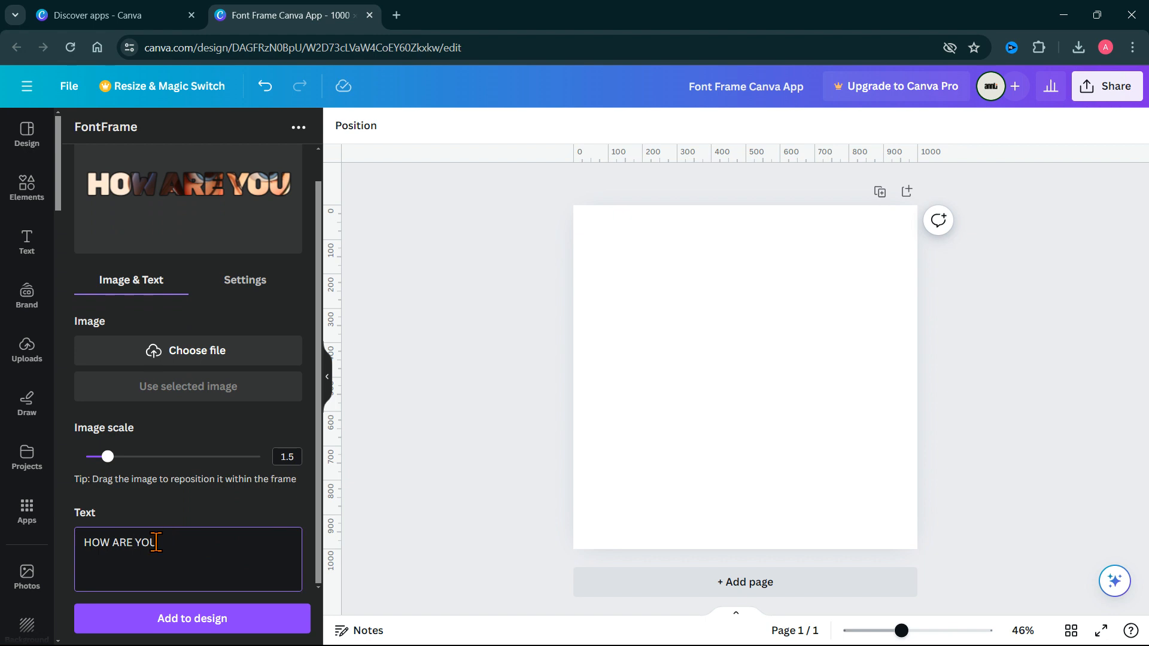
- Replace the text HOW ARE YOU with HELLO and WORLD in capitals on two separate lines
{"action": "left_click_drag", "start_coordinate": [156, 542], "coordinate": [115, 540]}
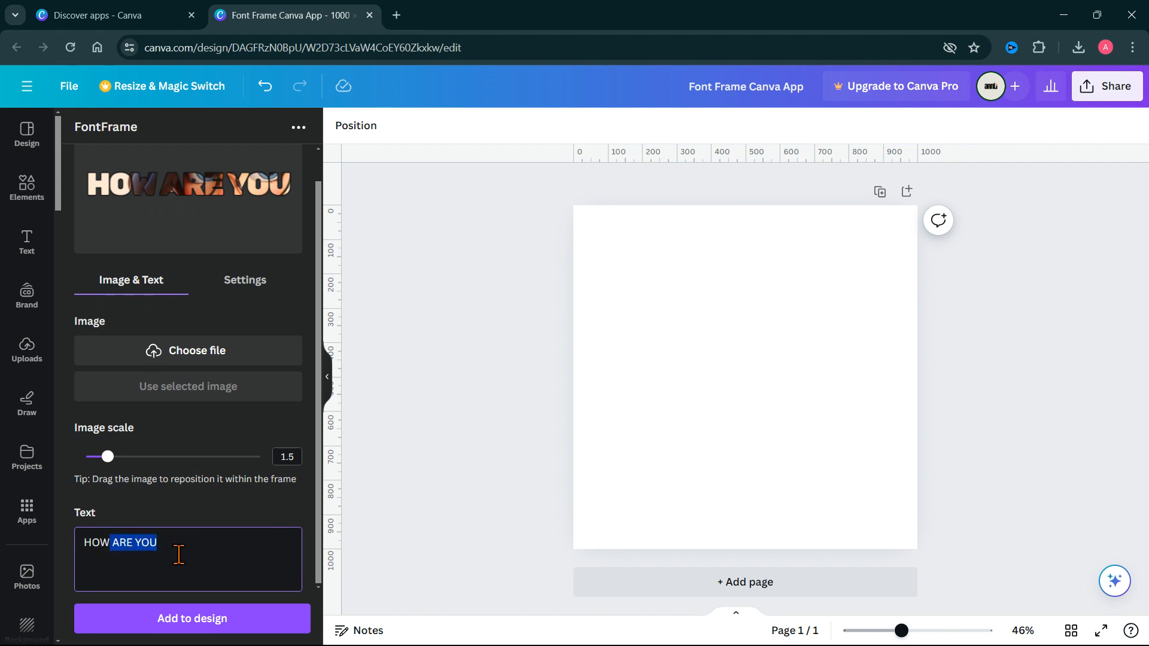
{"action": "key", "text": "BackSpace"}
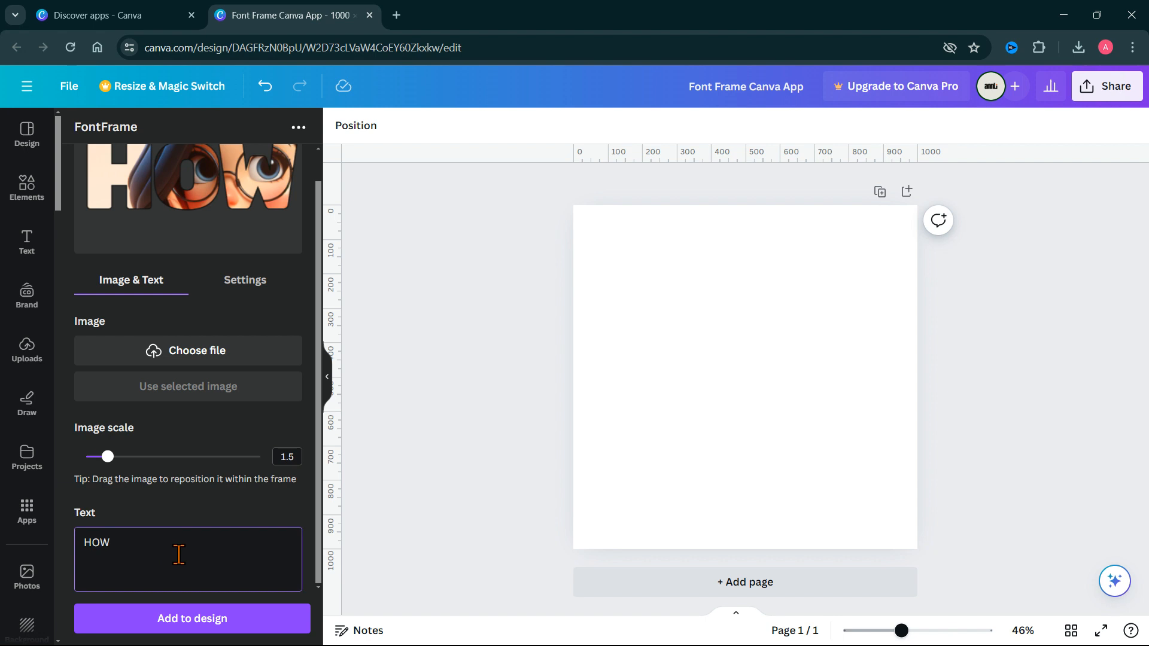
{"action": "key", "text": "Return"}
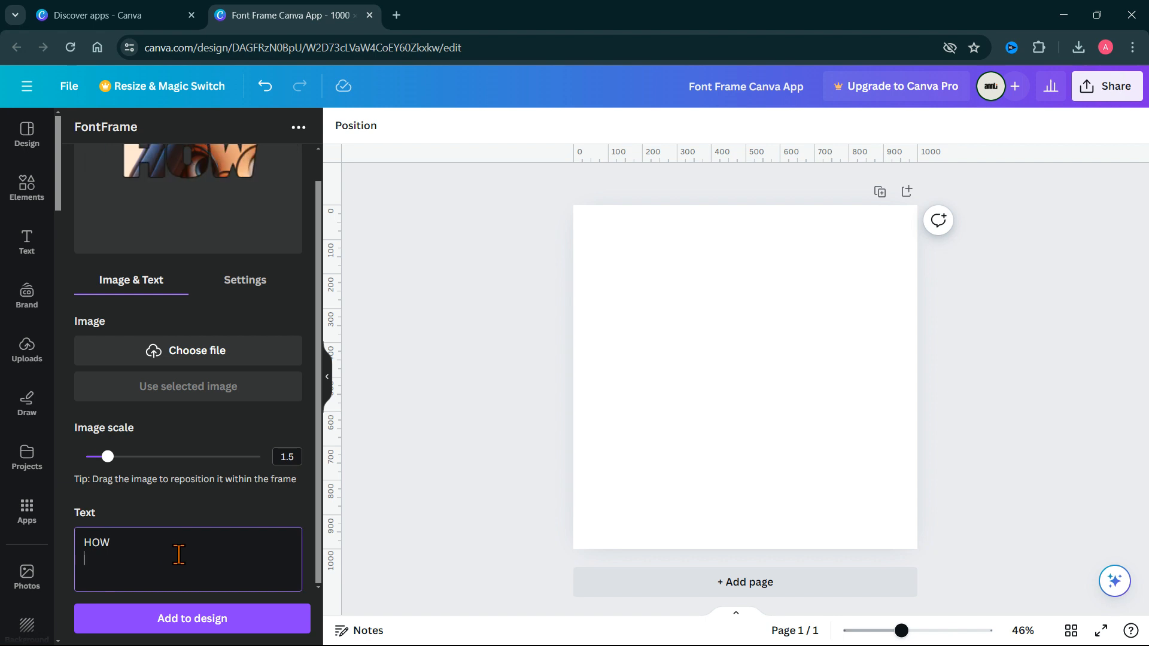
{"action": "key", "text": "BackSpace"}
{"action": "key", "text": "BackSpace"}
{"action": "key", "text": "BackSpace"}
{"action": "key", "text": "BackSpace"}
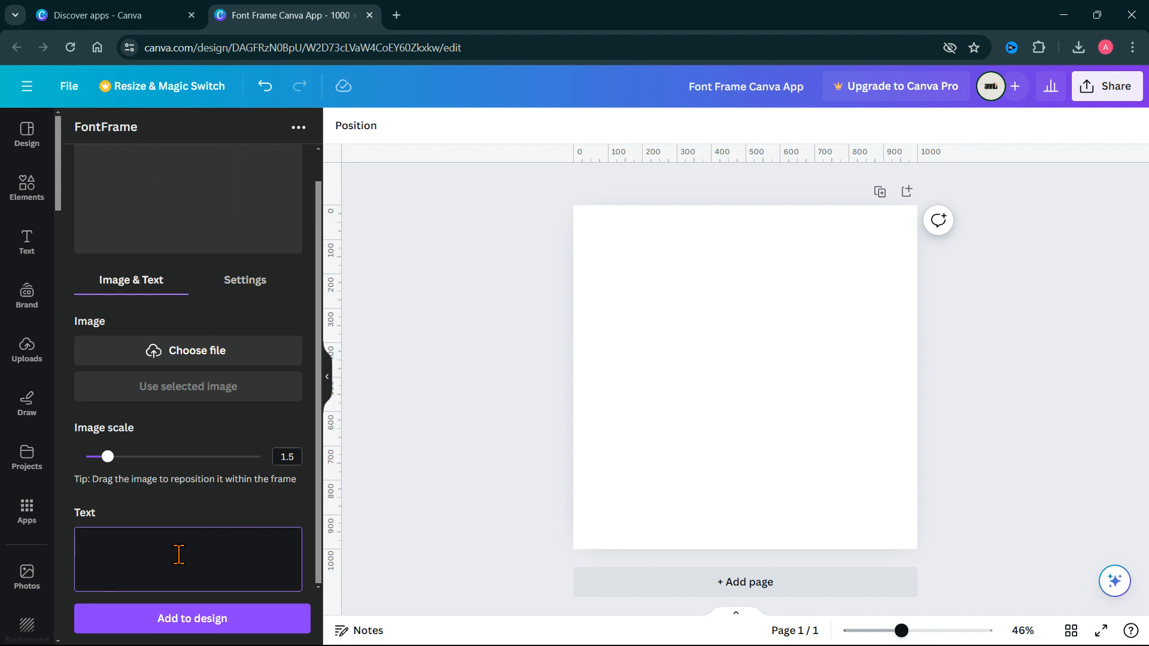
{"action": "type", "text": "HELLO"}
{"action": "key", "text": "Return"}
{"action": "type", "text": "WO"}
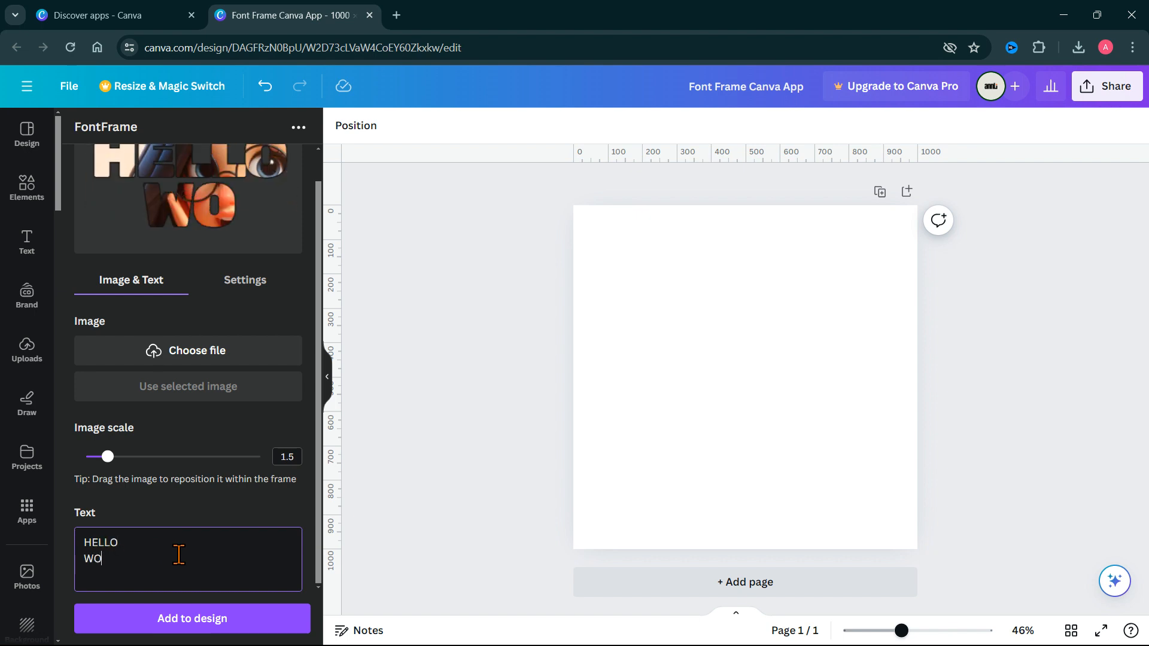
{"action": "type", "text": "RLD"}
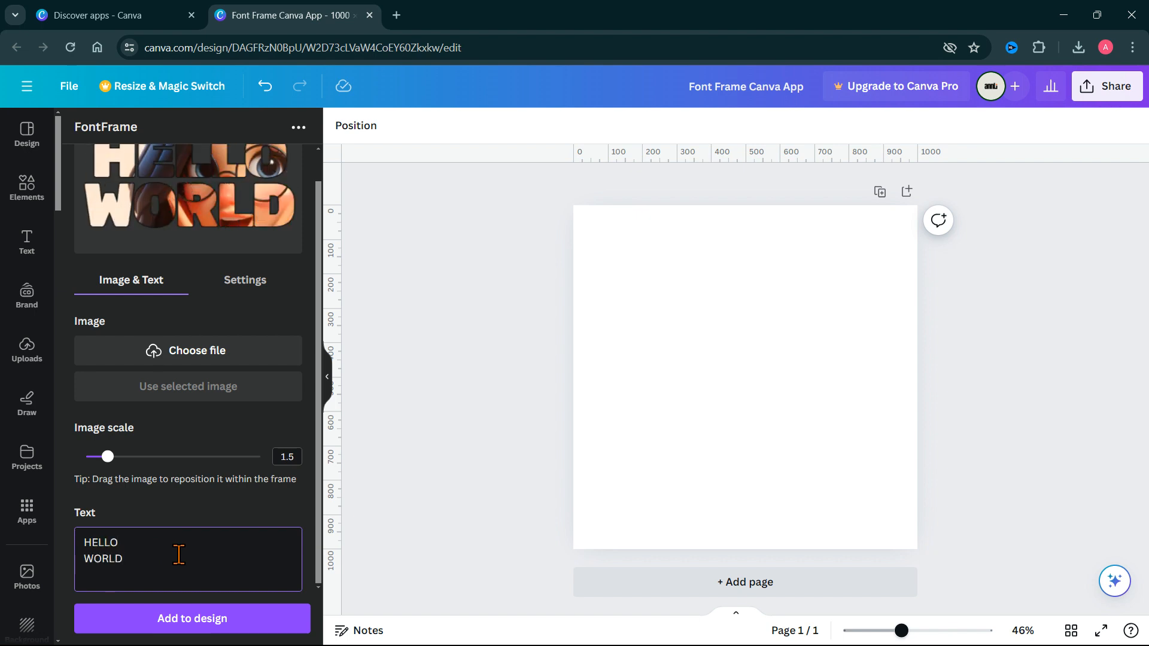
{"action": "scroll", "coordinate": [229, 536], "scroll_direction": "up", "scroll_amount": 1}
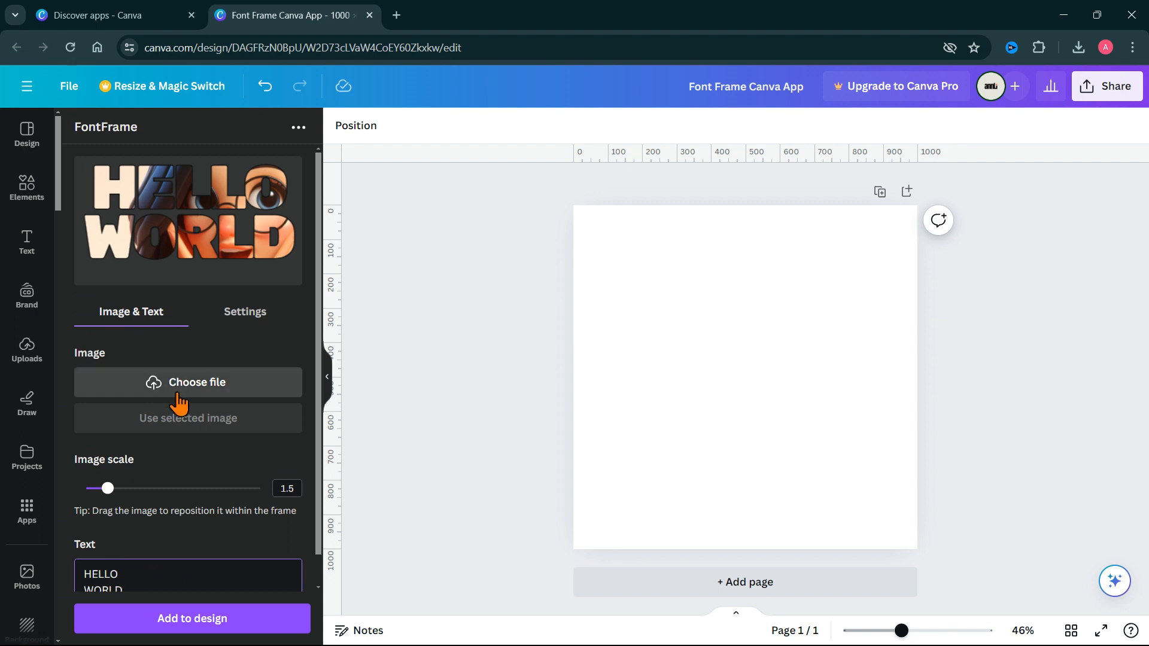
{"action": "mouse_move", "coordinate": [181, 211]}
{"action": "left_mouse_down"}
{"action": "mouse_move", "coordinate": [183, 192]}
{"action": "mouse_move", "coordinate": [183, 215]}
{"action": "mouse_move", "coordinate": [191, 206]}
{"action": "left_mouse_up"}
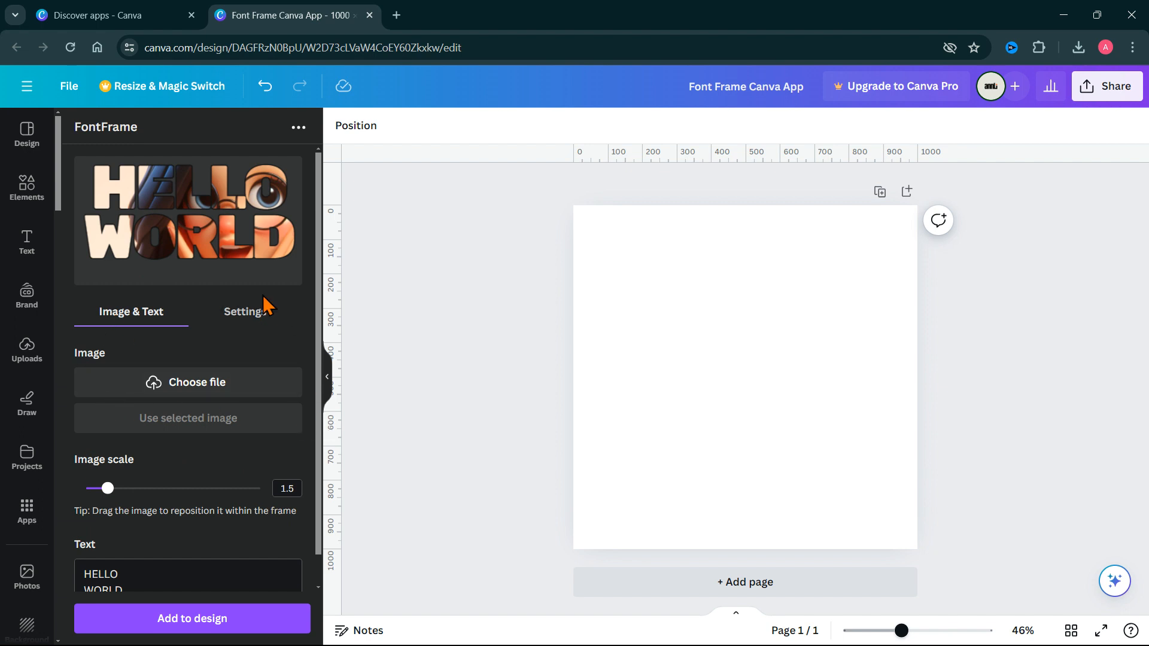
- Change the lettering's font to Barlow Condensed
{"action": "left_click", "coordinate": [254, 317]}
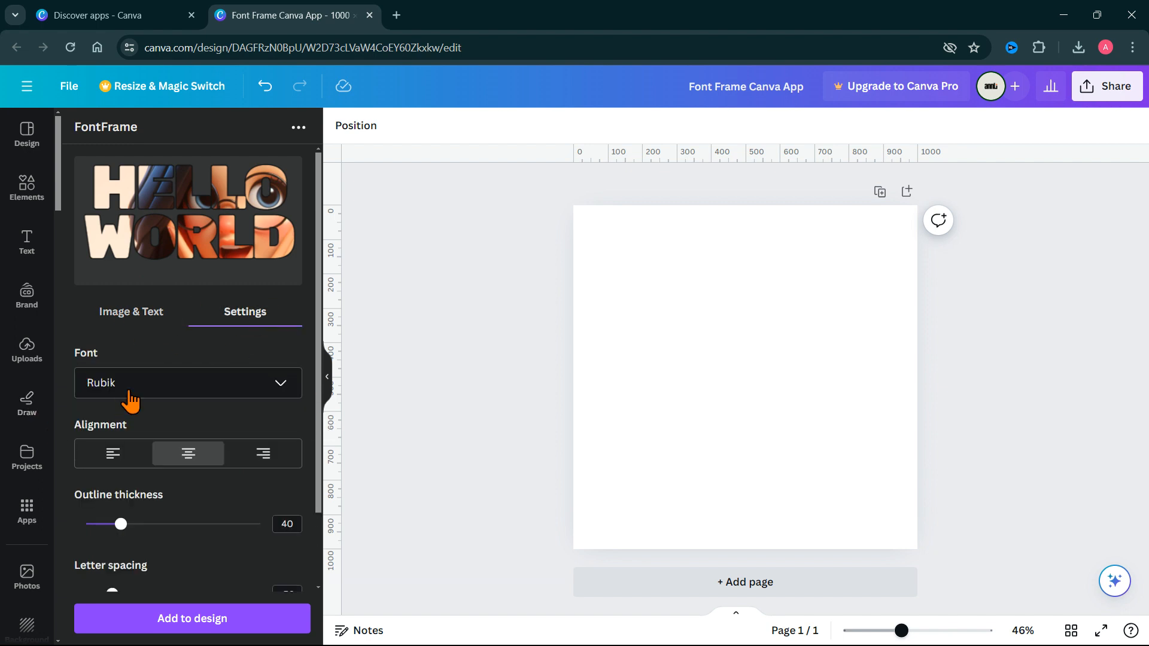
{"action": "left_click", "coordinate": [281, 387]}
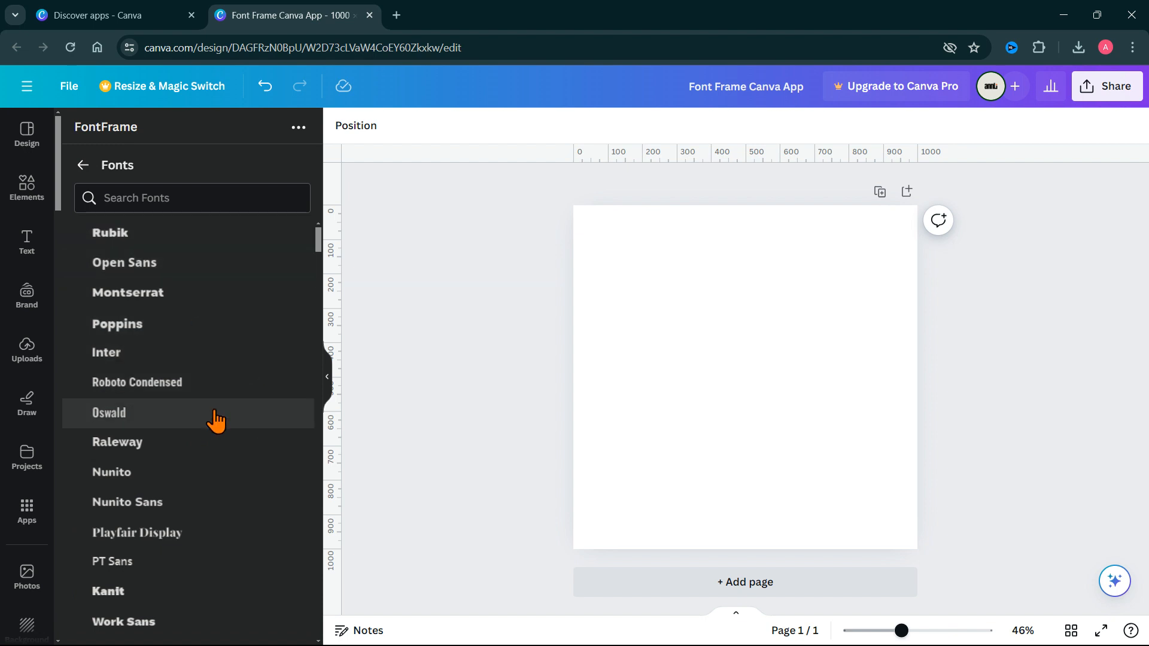
{"action": "scroll", "coordinate": [216, 421], "scroll_direction": "down", "scroll_amount": 5}
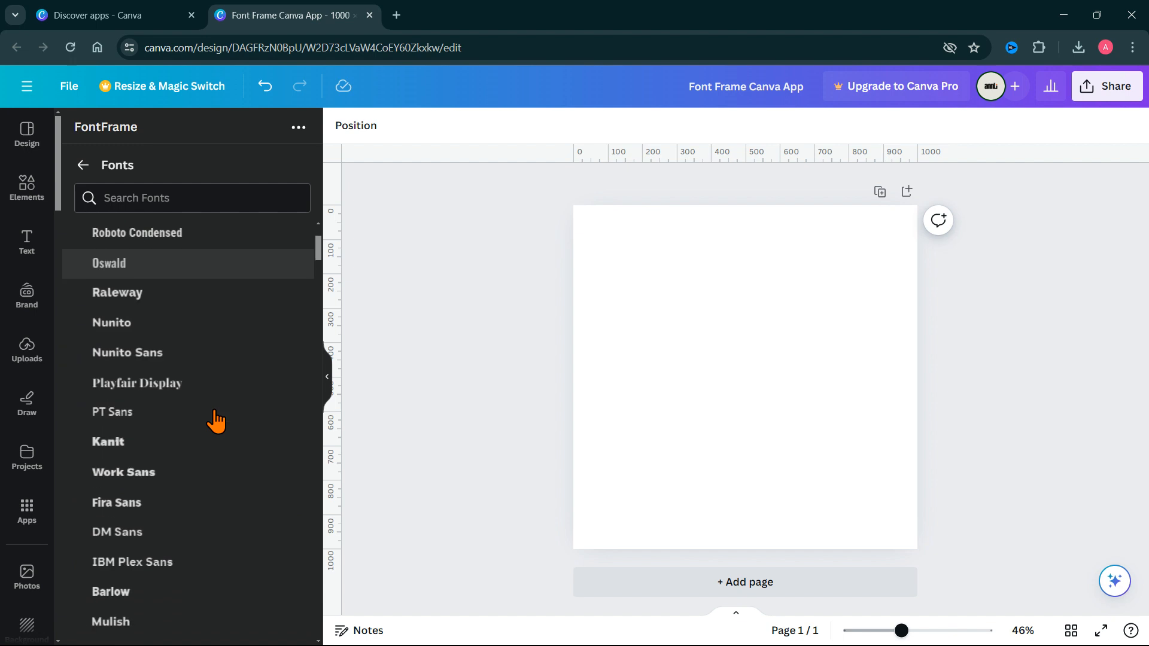
{"action": "scroll", "coordinate": [215, 421], "scroll_direction": "down", "scroll_amount": 5}
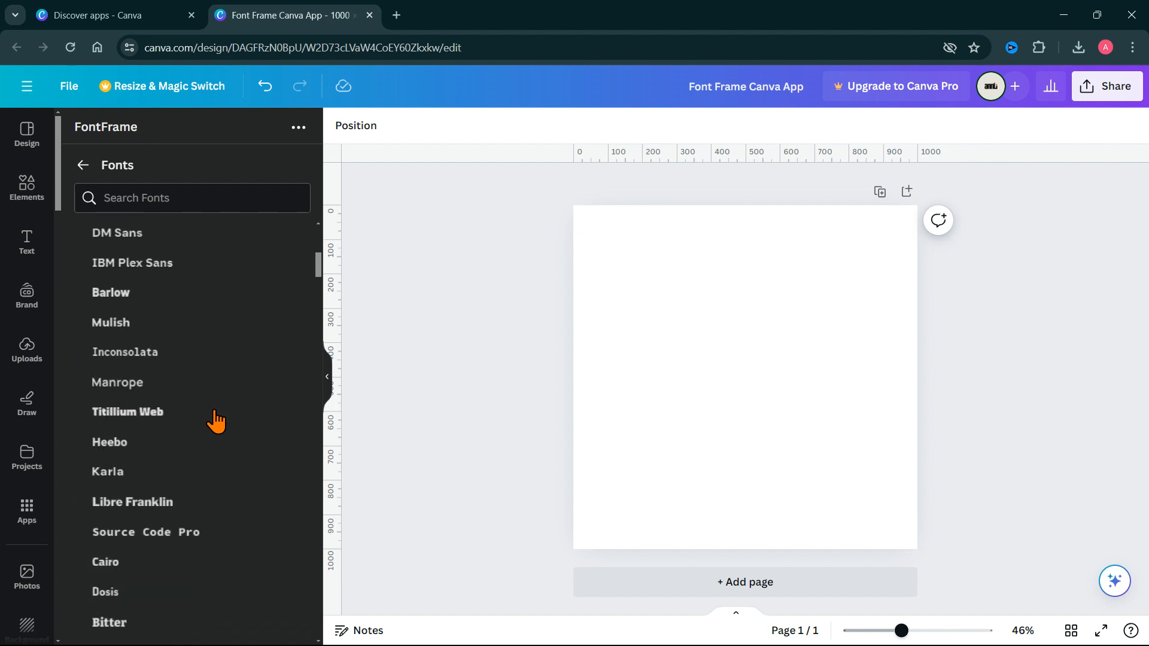
{"action": "scroll", "coordinate": [215, 421], "scroll_direction": "down", "scroll_amount": 4}
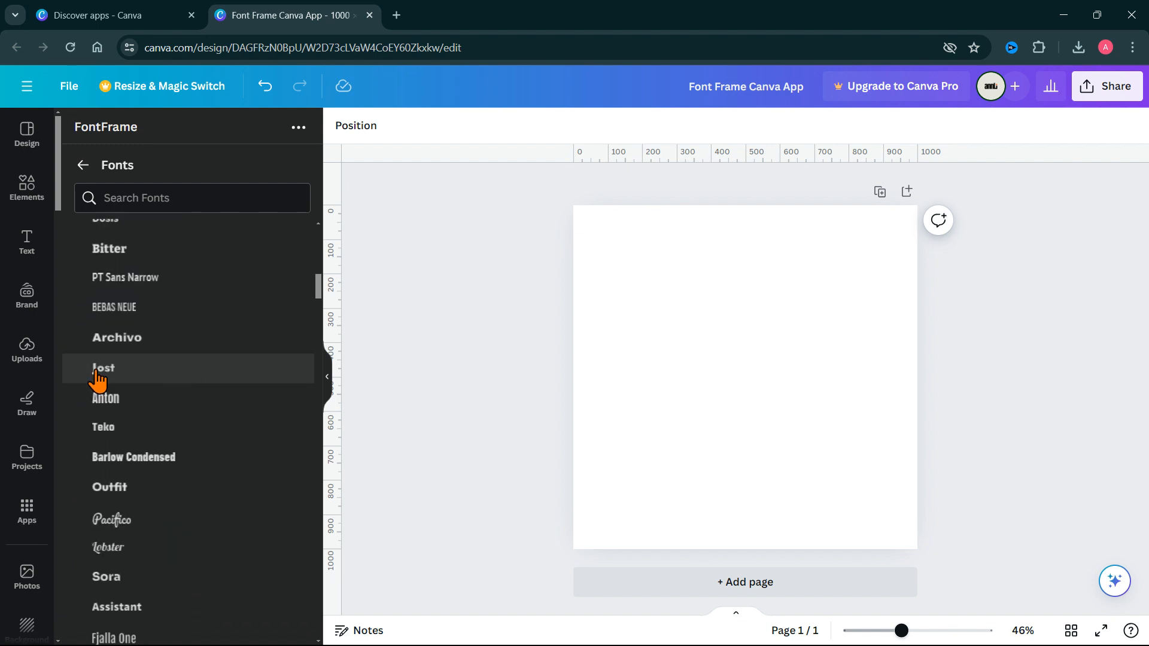
{"action": "left_click", "coordinate": [107, 401]}
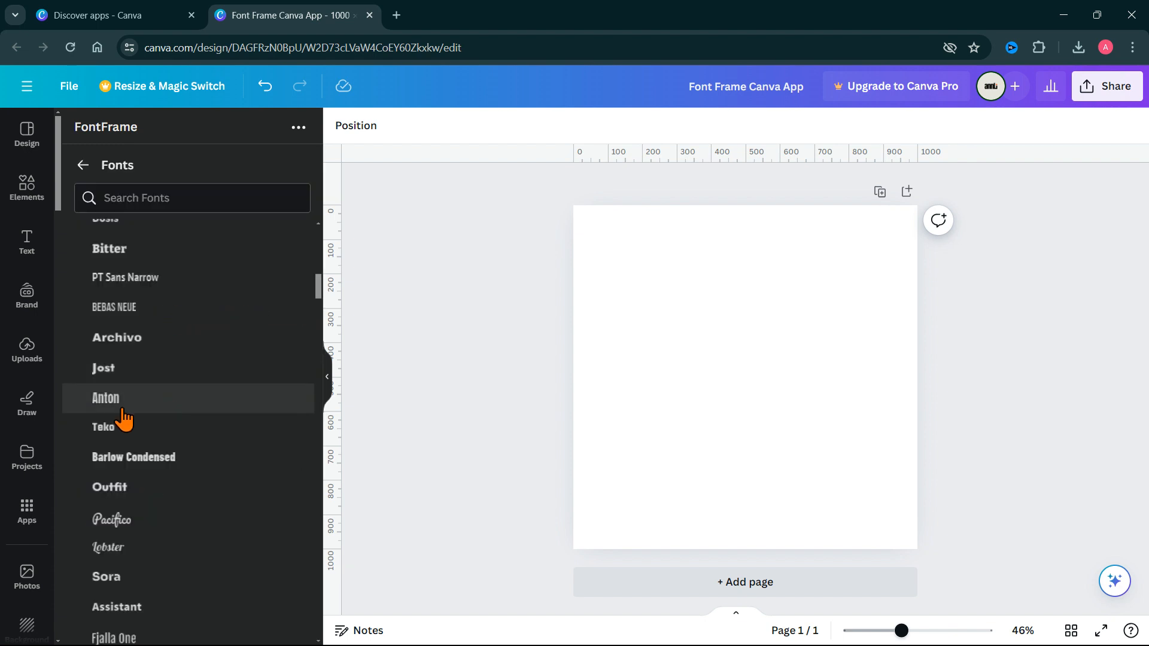
{"action": "left_click", "coordinate": [159, 464]}
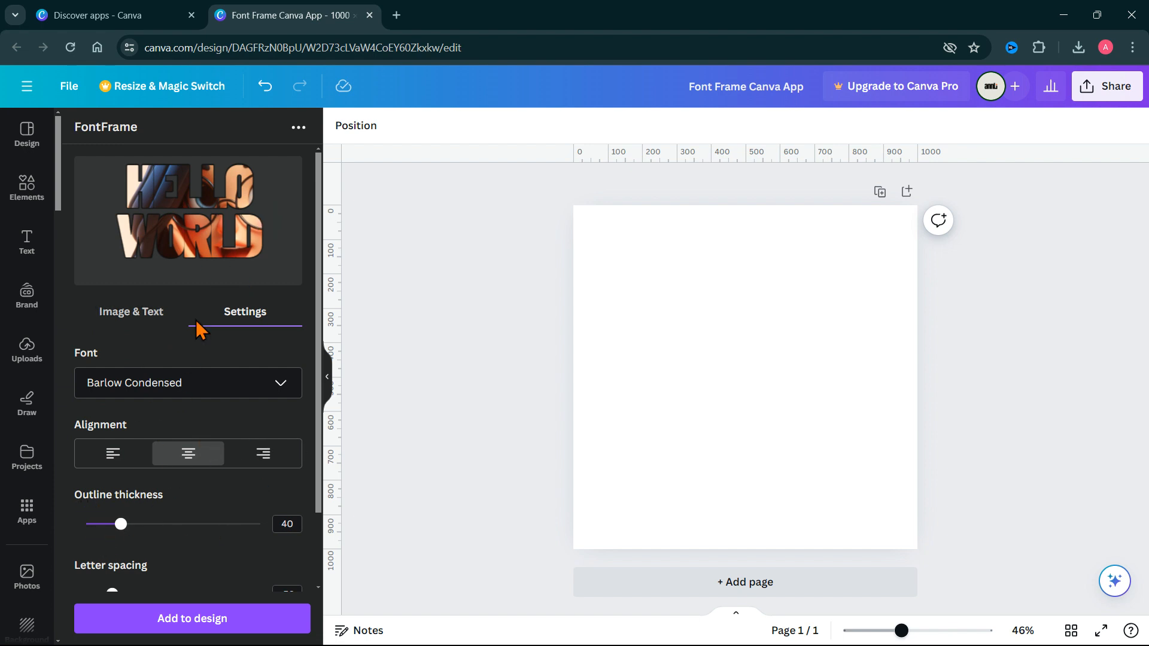
- Set the lettering's font back to Rubik
{"action": "left_click", "coordinate": [279, 395]}
{"action": "scroll", "coordinate": [246, 371], "scroll_direction": "up", "scroll_amount": 10}
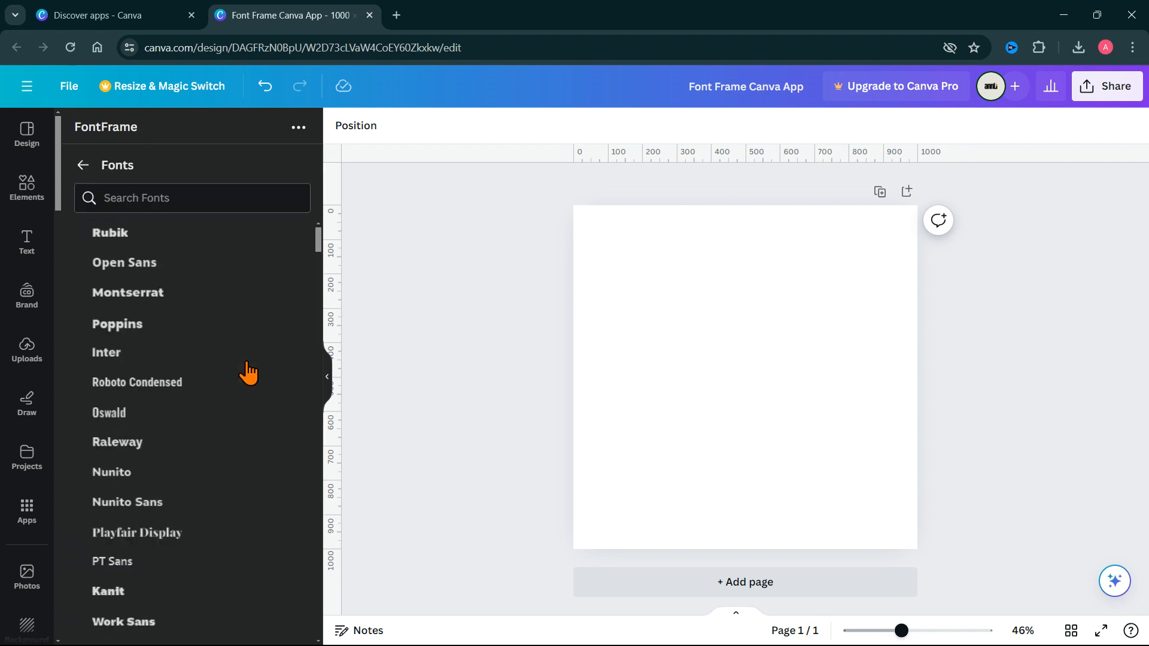
{"action": "left_click", "coordinate": [87, 237]}
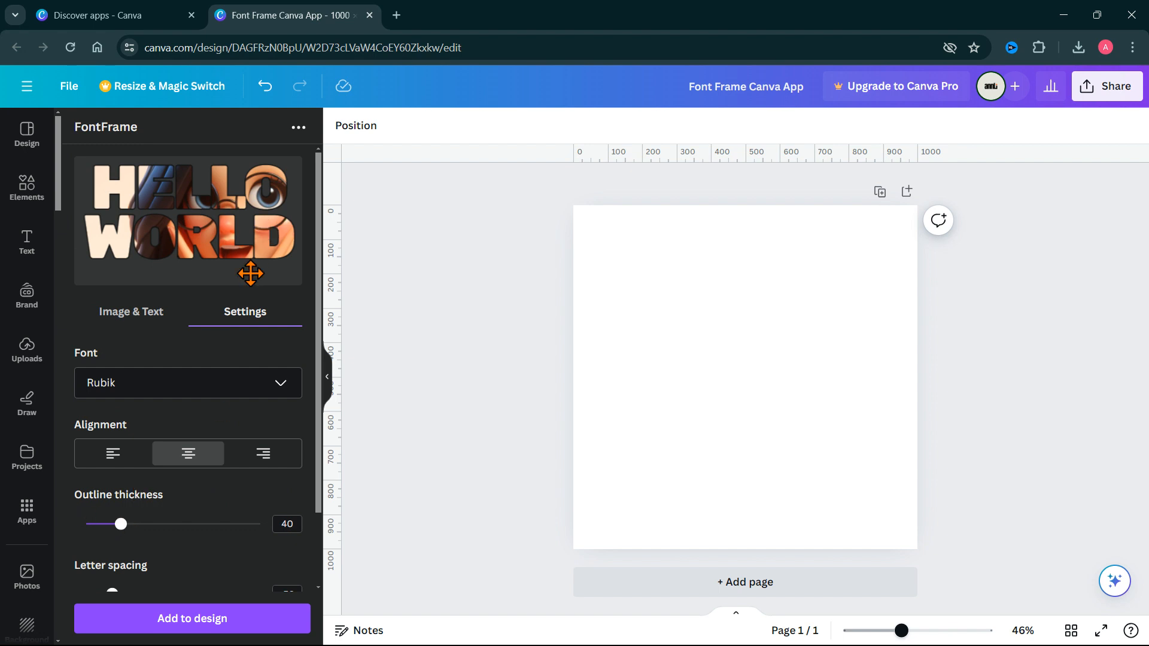
- Increase the outline thickness of the HELLO WORLD lettering to 121
{"action": "left_click_drag", "start_coordinate": [121, 527], "coordinate": [152, 548]}
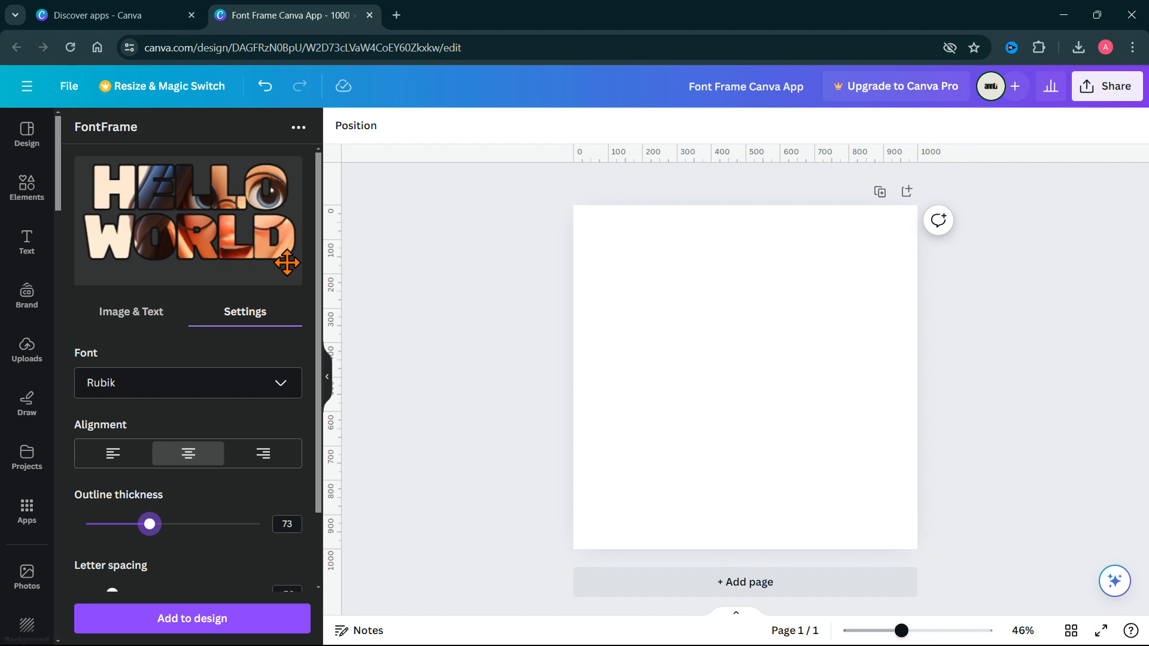
{"action": "left_click_drag", "start_coordinate": [150, 525], "coordinate": [191, 525]}
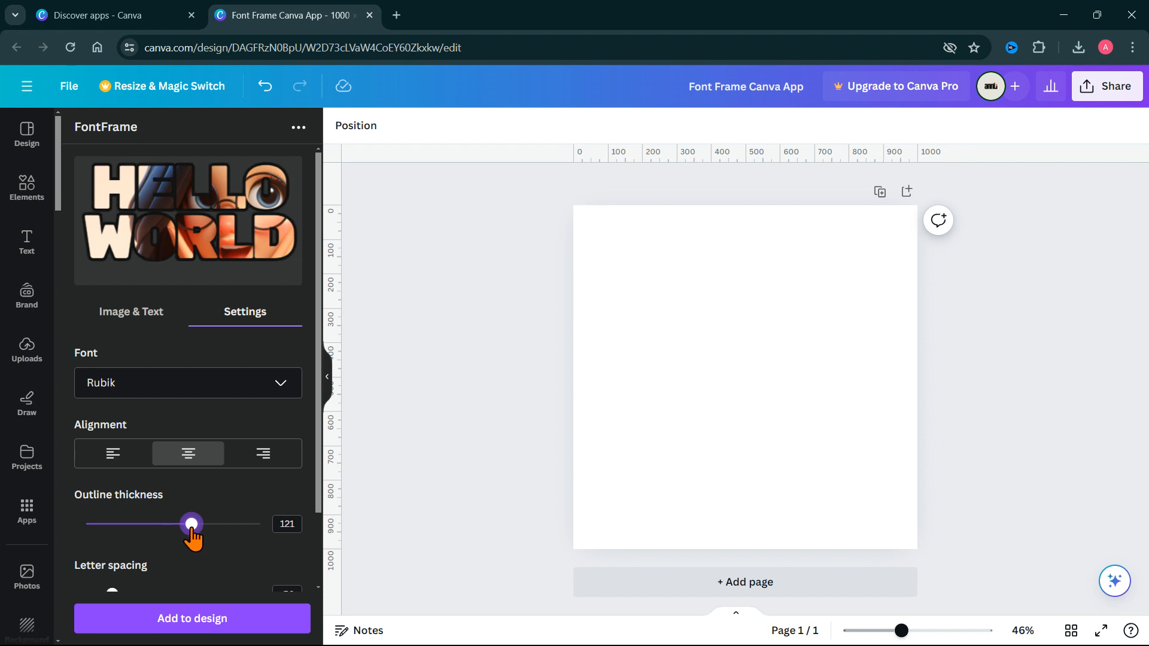
{"action": "scroll", "coordinate": [223, 528], "scroll_direction": "down", "scroll_amount": 1}
{"action": "scroll", "coordinate": [208, 497], "scroll_direction": "up", "scroll_amount": 1}
- Try a wider letter spacing for the lettering, and settle on a letter spacing of -60
{"action": "scroll", "coordinate": [190, 411], "scroll_direction": "down", "scroll_amount": 1}
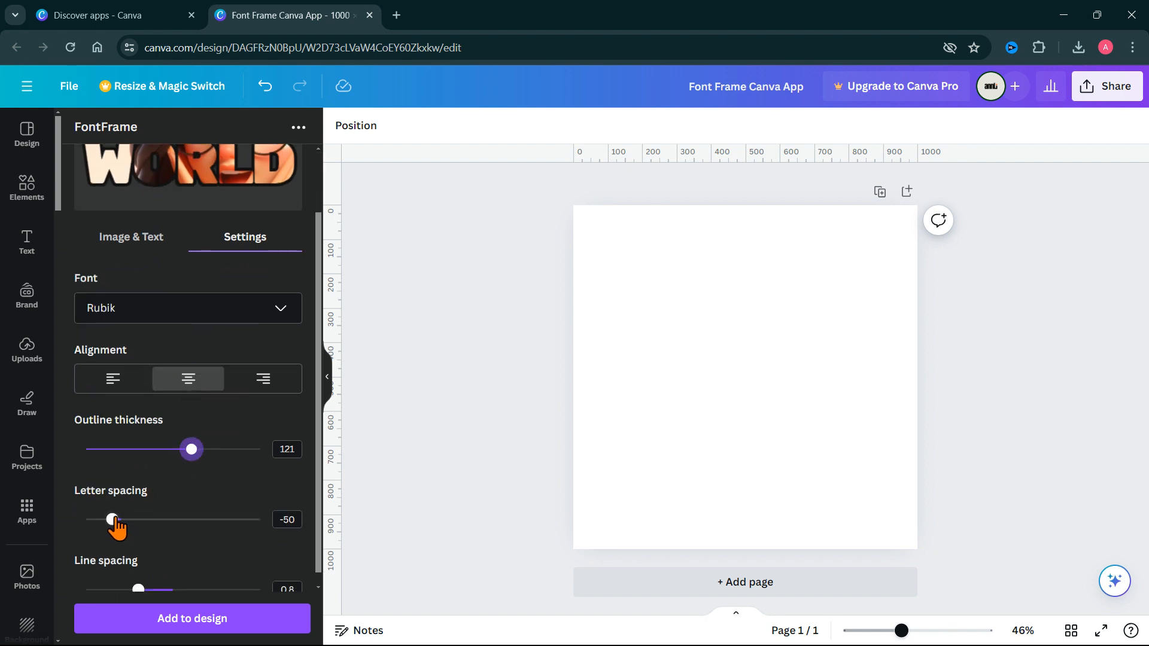
{"action": "left_click_drag", "start_coordinate": [116, 526], "coordinate": [129, 527]}
{"action": "scroll", "coordinate": [231, 458], "scroll_direction": "up", "scroll_amount": 1}
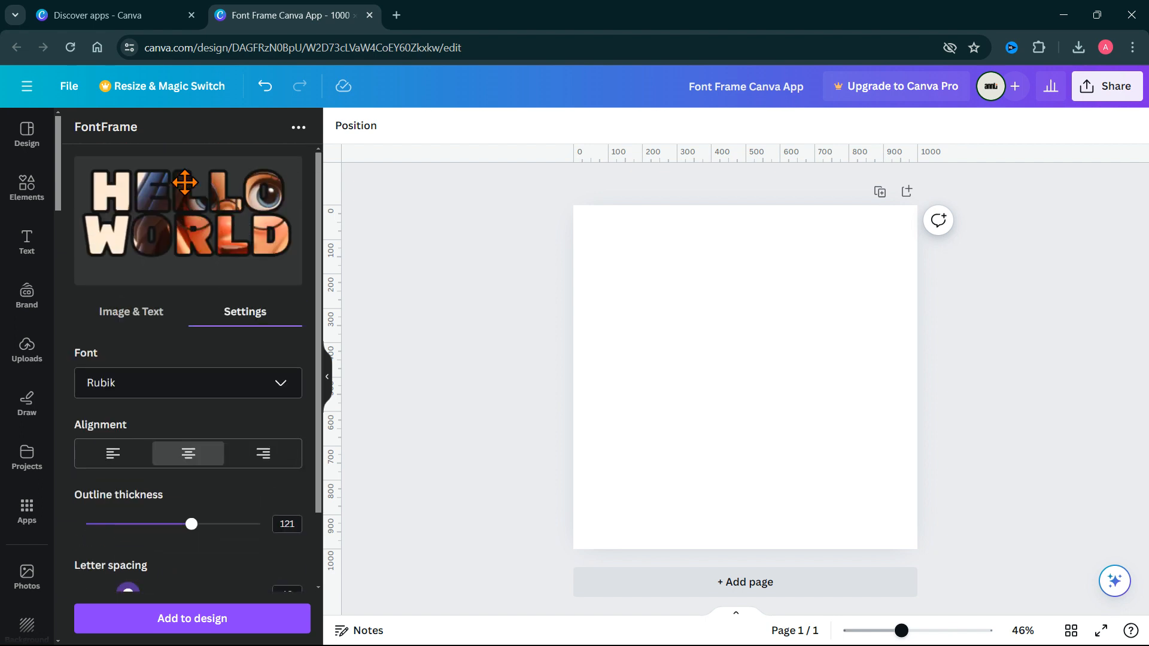
{"action": "scroll", "coordinate": [233, 311], "scroll_direction": "down", "scroll_amount": 1}
{"action": "left_click_drag", "start_coordinate": [128, 508], "coordinate": [110, 509]}
{"action": "scroll", "coordinate": [218, 285], "scroll_direction": "up", "scroll_amount": 1}
- Try a line spacing of 0.7 for the two text lines and return it to 0.8
{"action": "scroll", "coordinate": [229, 394], "scroll_direction": "down", "scroll_amount": 1}
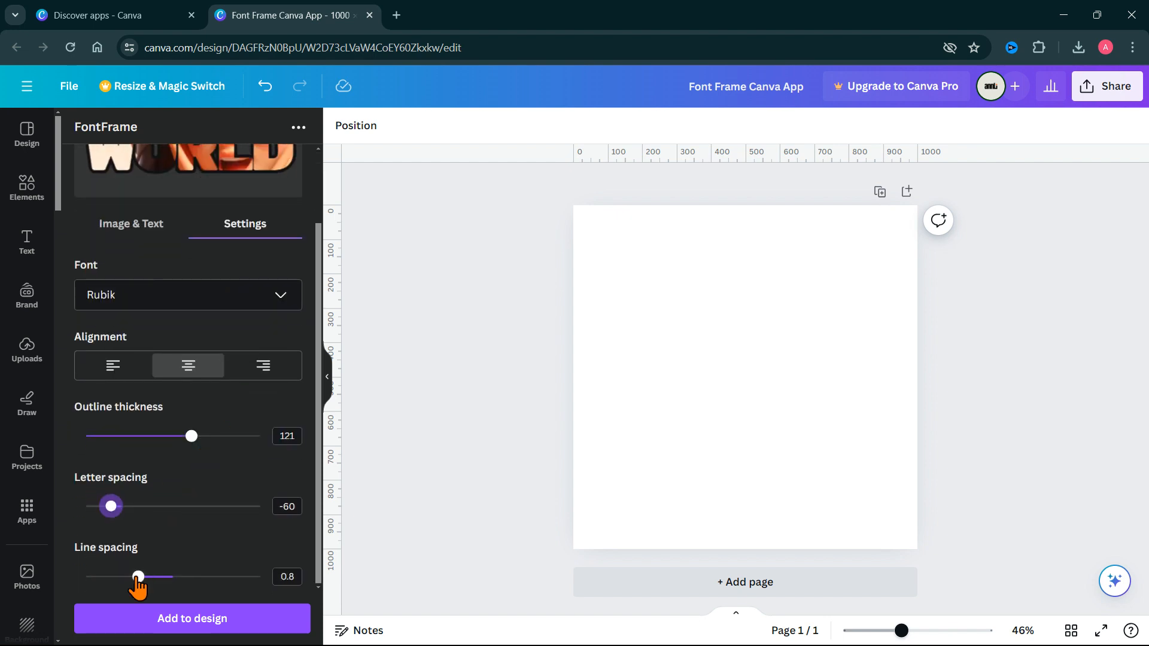
{"action": "left_click_drag", "start_coordinate": [138, 576], "coordinate": [121, 577]}
{"action": "scroll", "coordinate": [225, 521], "scroll_direction": "up", "scroll_amount": 1}
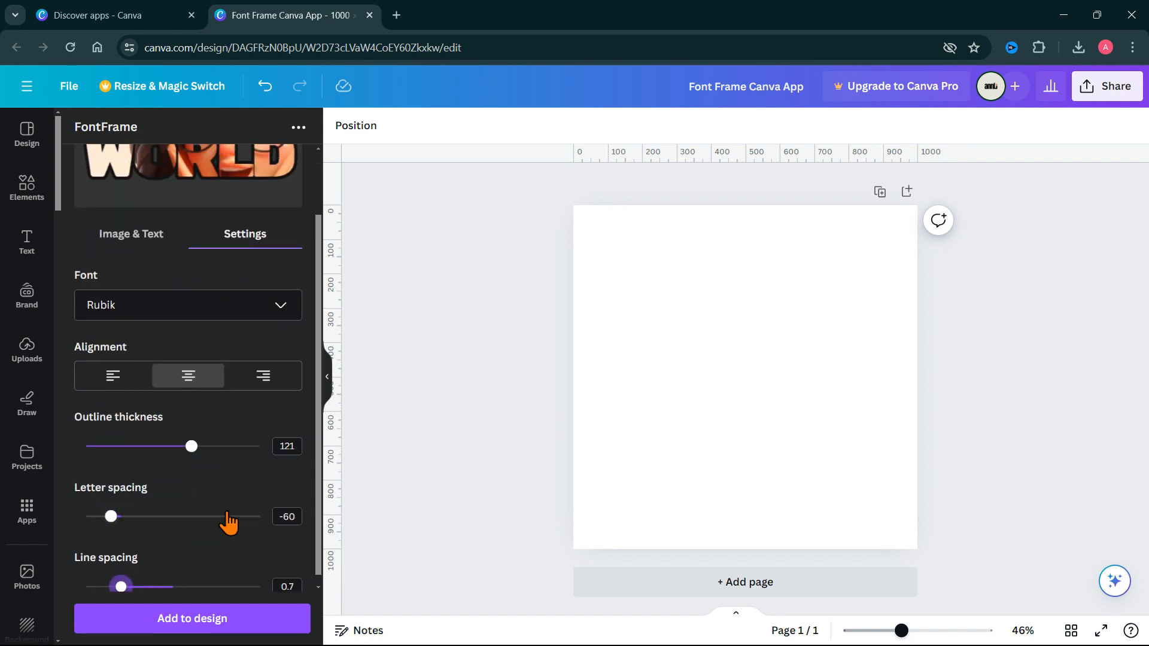
{"action": "scroll", "coordinate": [186, 515], "scroll_direction": "down", "scroll_amount": 1}
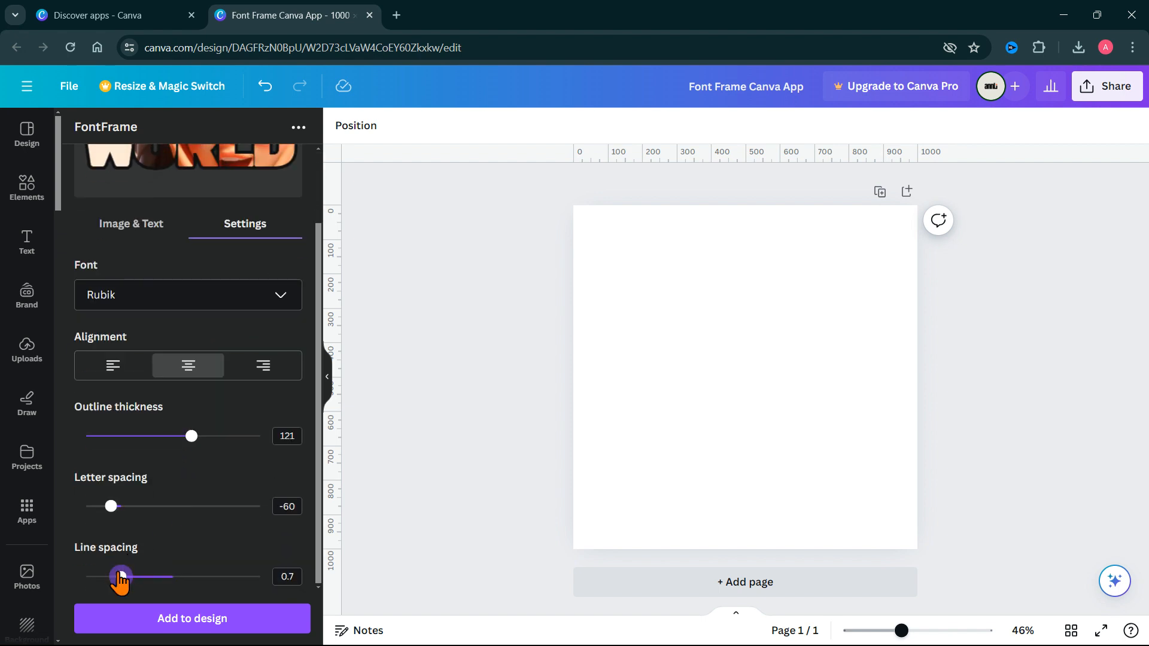
{"action": "left_click_drag", "start_coordinate": [120, 576], "coordinate": [141, 576]}
{"action": "scroll", "coordinate": [225, 270], "scroll_direction": "up", "scroll_amount": 1}
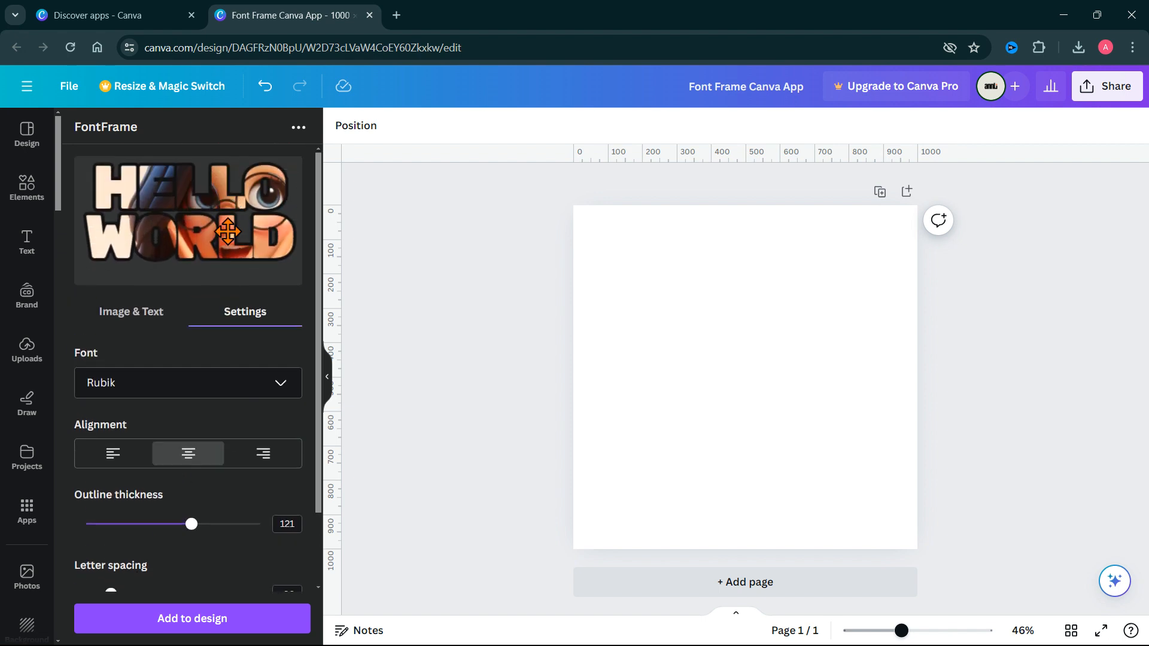
{"action": "scroll", "coordinate": [236, 269], "scroll_direction": "down", "scroll_amount": 1}
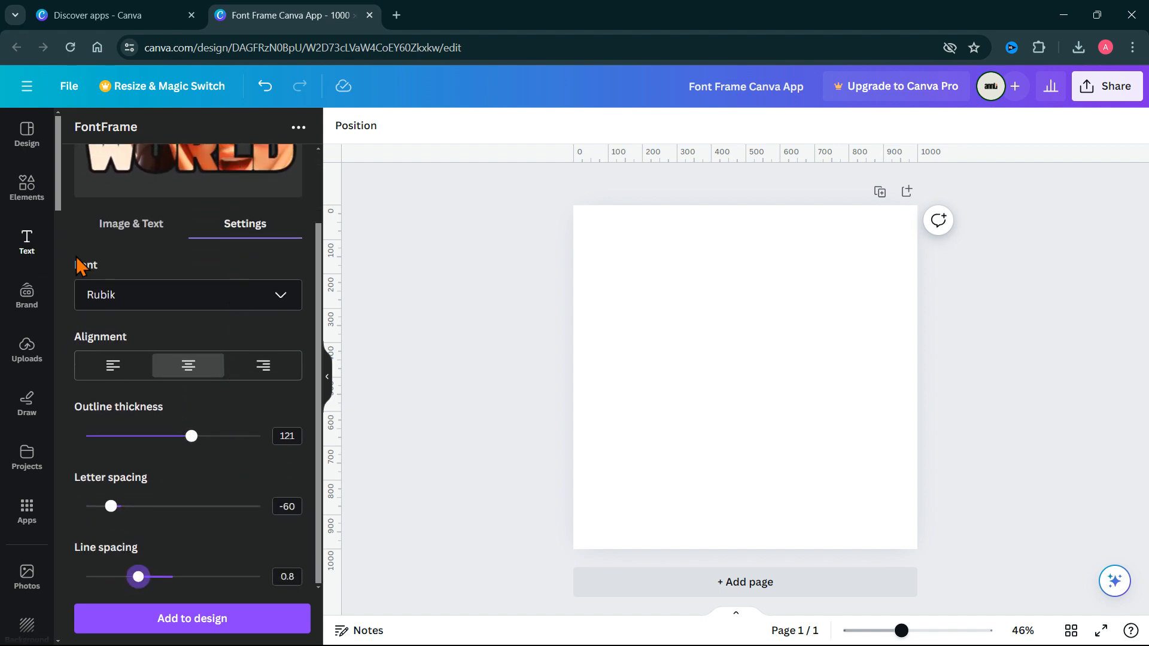
{"action": "scroll", "coordinate": [179, 267], "scroll_direction": "up", "scroll_amount": 1}
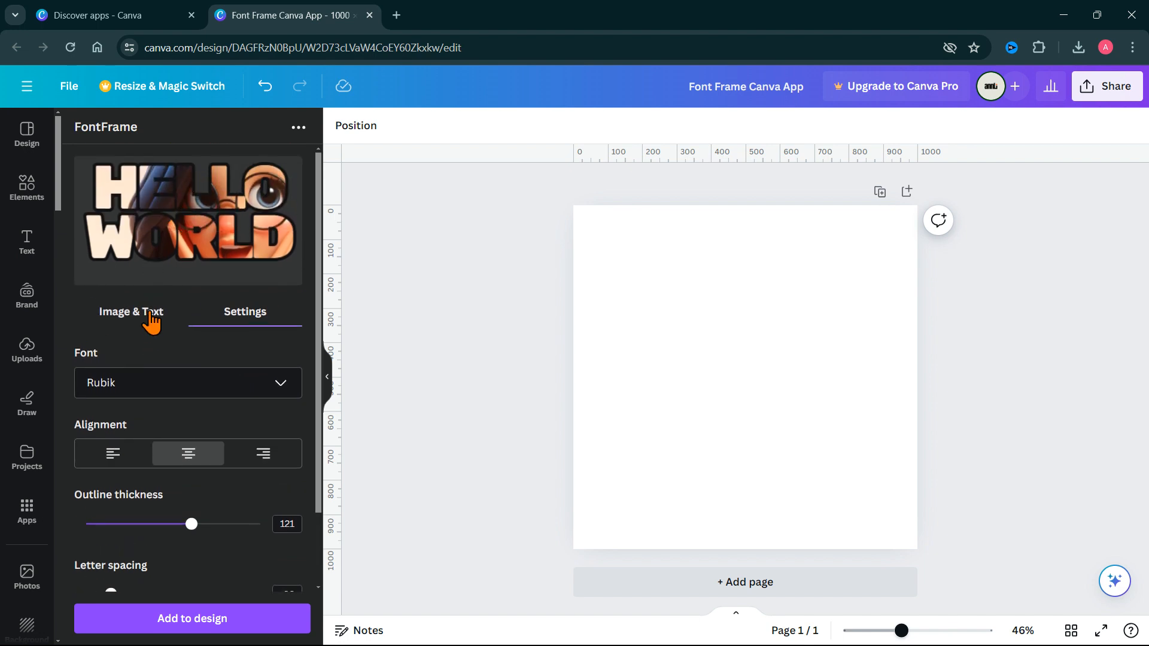
- Reposition the picture slightly within the HELLO WORLD lettering
{"action": "left_click", "coordinate": [153, 319]}
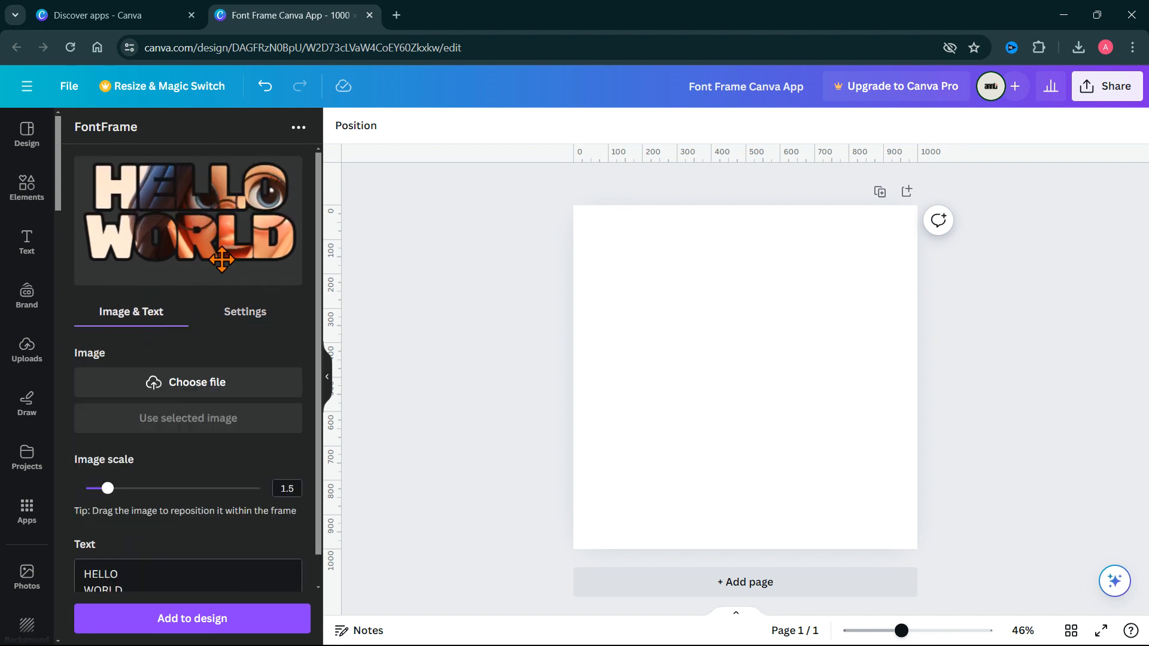
{"action": "left_click_drag", "start_coordinate": [227, 250], "coordinate": [245, 233]}
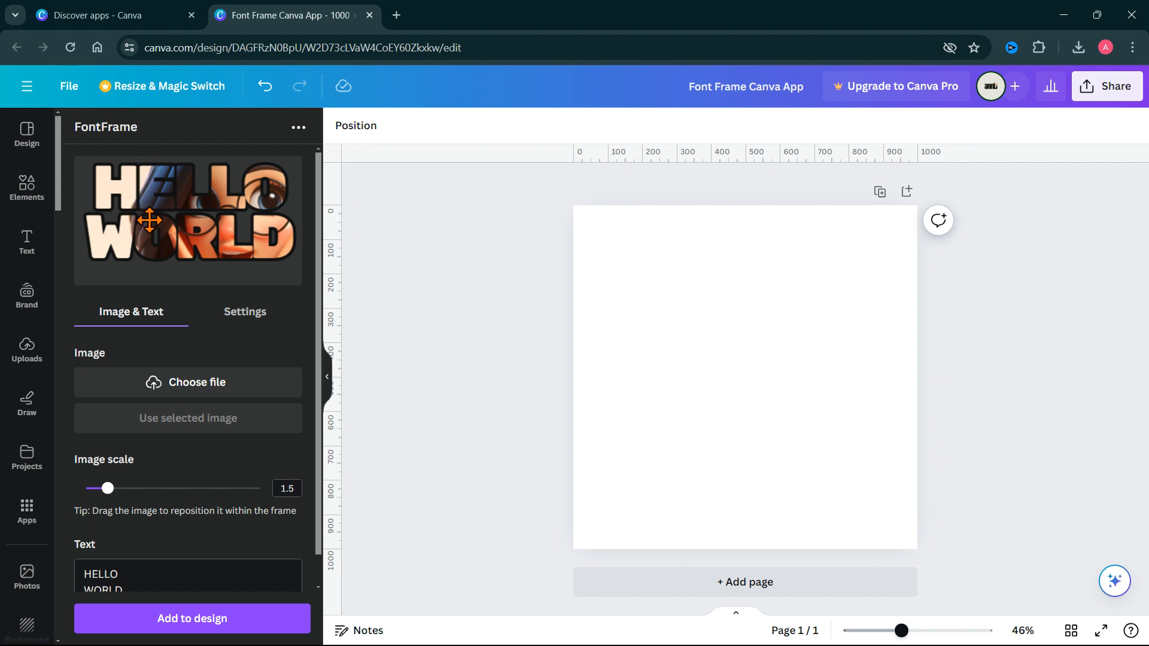
{"action": "left_click", "coordinate": [236, 315]}
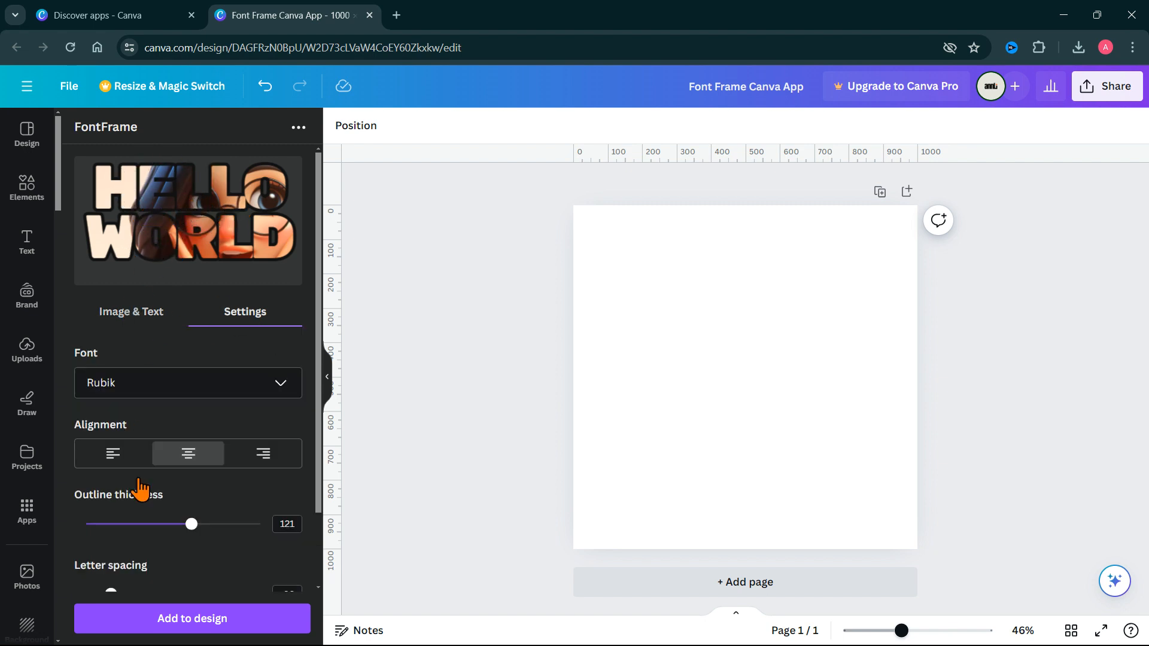
{"action": "scroll", "coordinate": [244, 563], "scroll_direction": "down", "scroll_amount": 2}
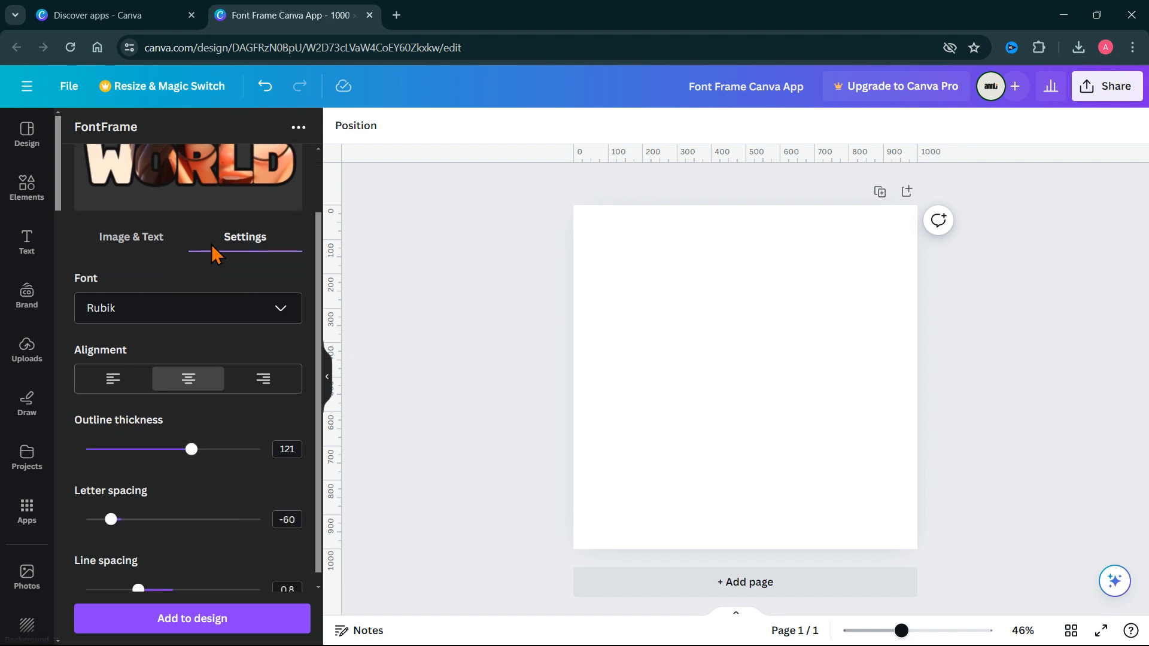
{"action": "scroll", "coordinate": [212, 254], "scroll_direction": "up", "scroll_amount": 2}
- Add the HELLO WORLD lettering to the design, enlarge it to the page's full width, and nudge it slightly left
{"action": "left_click", "coordinate": [142, 314]}
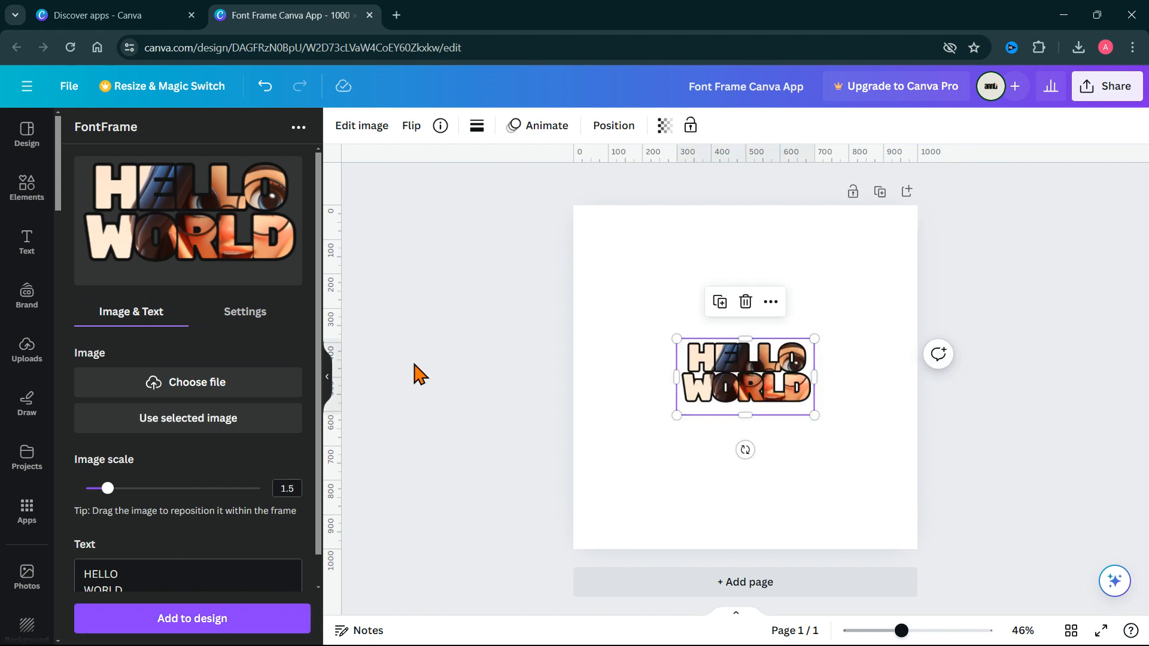
{"action": "left_click_drag", "start_coordinate": [814, 338], "coordinate": [917, 281]}
{"action": "left_click_drag", "start_coordinate": [677, 416], "coordinate": [575, 473]}
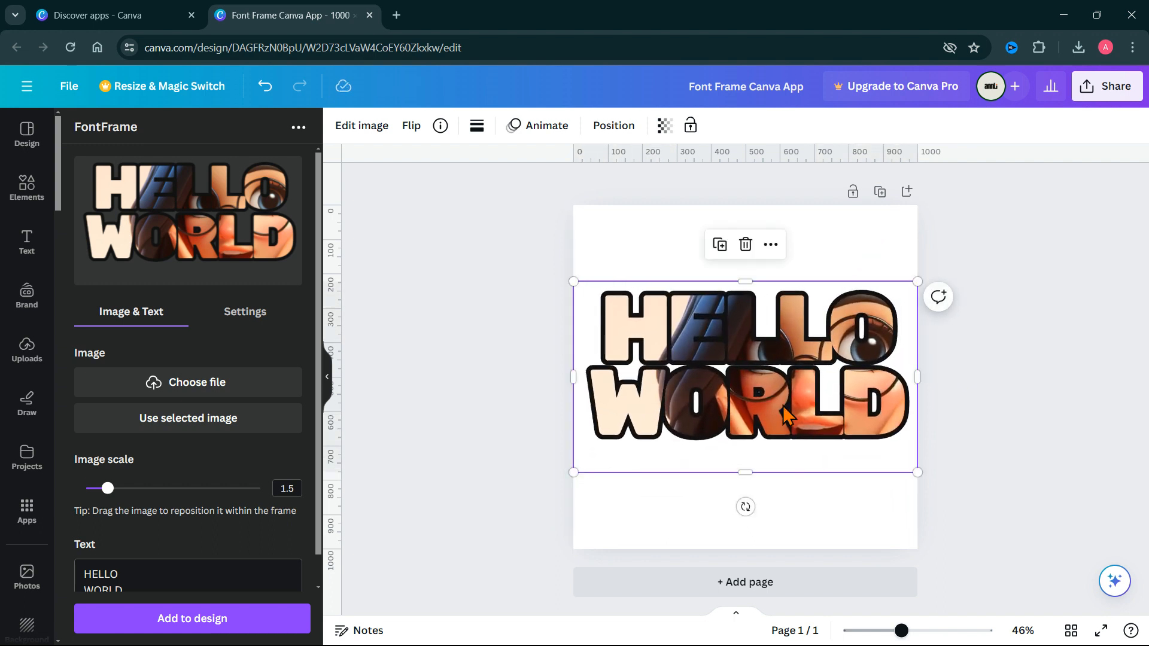
{"action": "left_click_drag", "start_coordinate": [782, 406], "coordinate": [776, 405]}
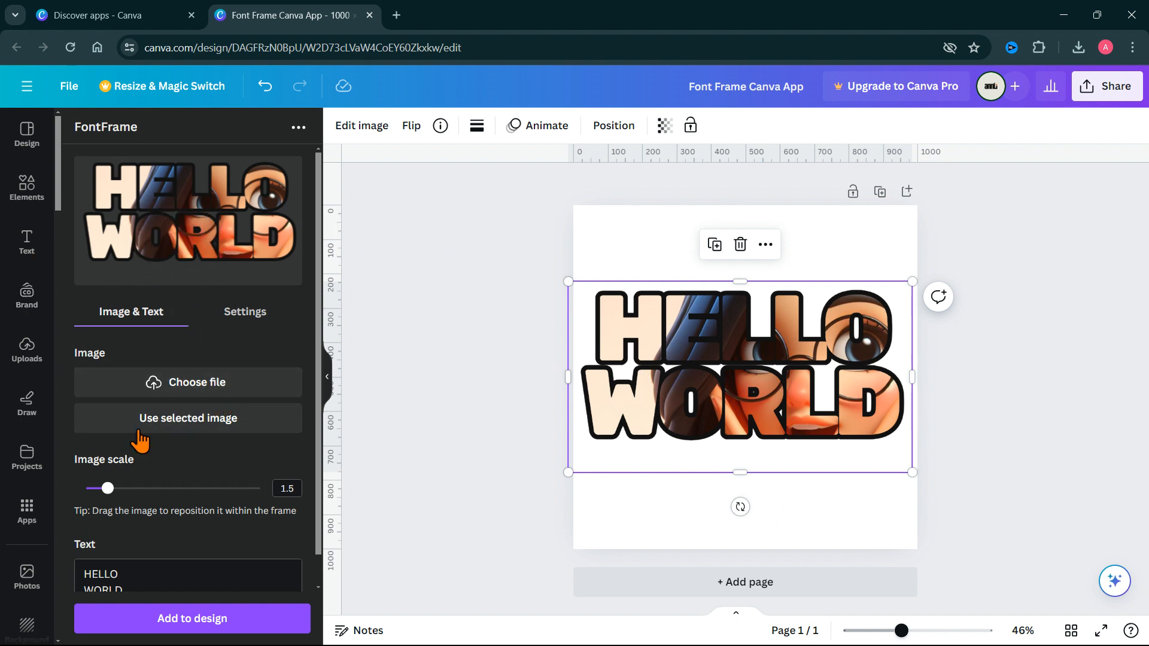
- Fill the HELLO WORLD lettering with a different uploaded image and add a second page to the design
{"action": "left_click", "coordinate": [182, 386]}
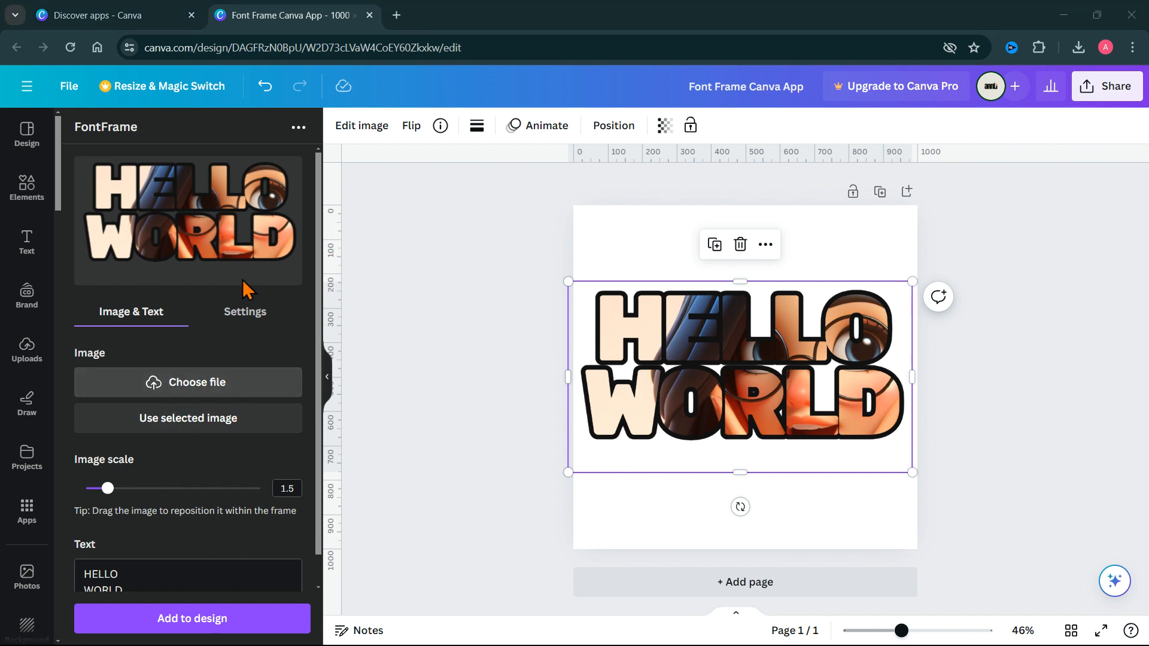
{"action": "left_click", "coordinate": [429, 598]}
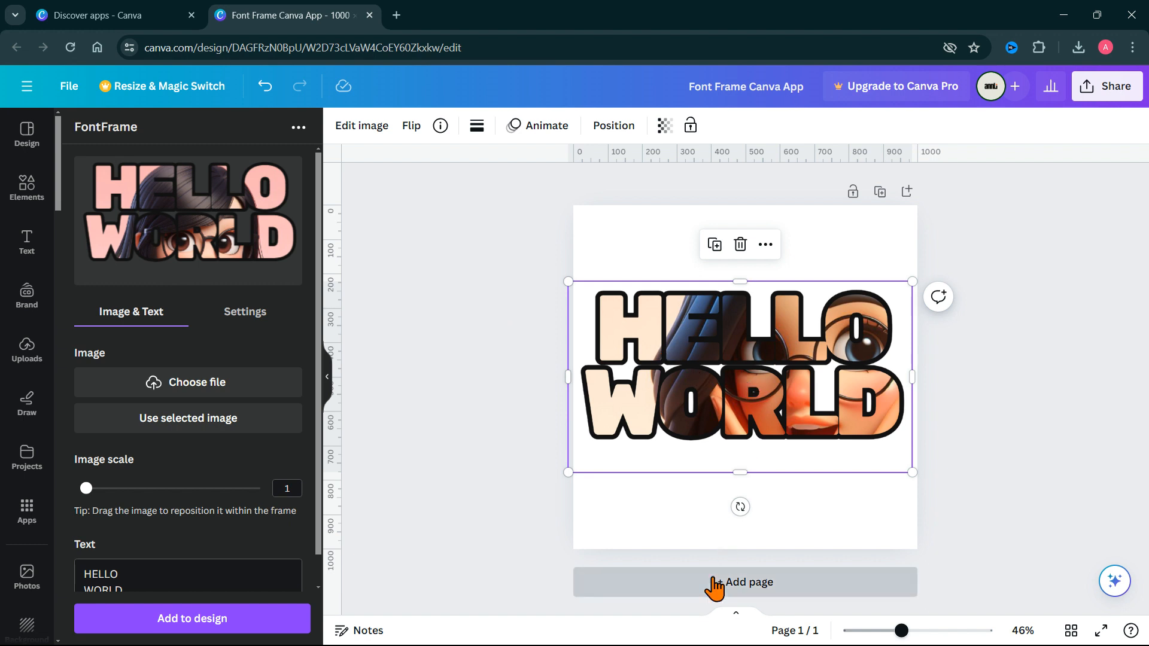
{"action": "left_click", "coordinate": [714, 584]}
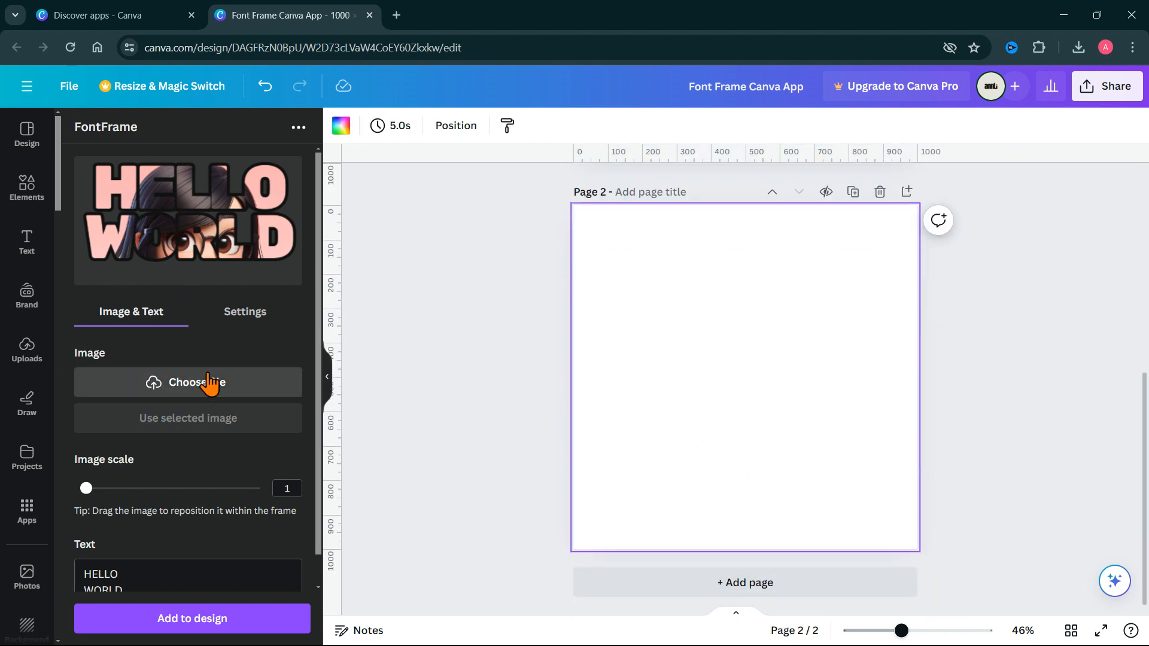
- Place the new HELLO WORLD lettering on page 2 and enlarge it to about the page's full width
{"action": "left_click_drag", "start_coordinate": [157, 207], "coordinate": [222, 433]}
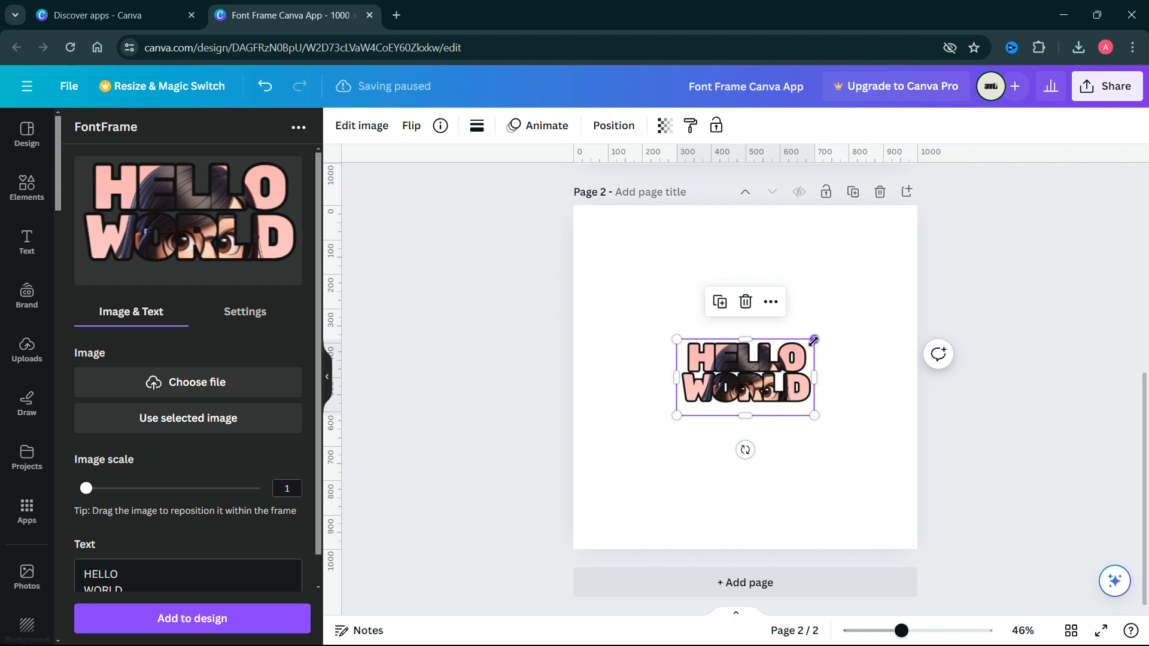
{"action": "left_click_drag", "start_coordinate": [814, 339], "coordinate": [884, 230]}
{"action": "left_click_drag", "start_coordinate": [679, 418], "coordinate": [573, 472]}
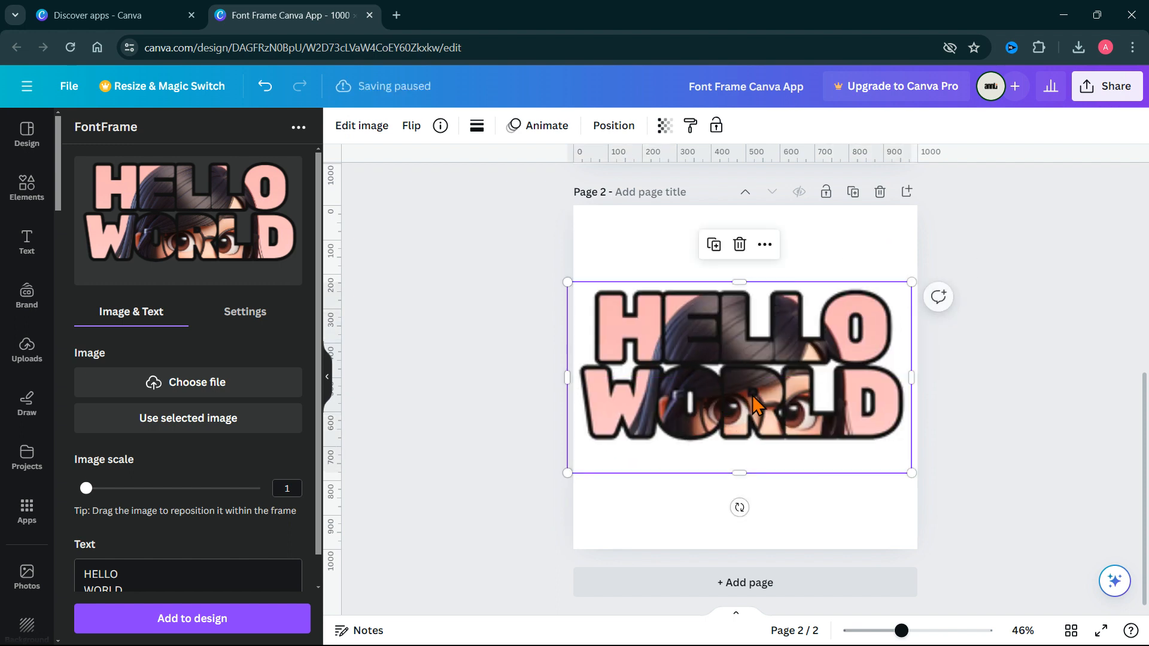
{"action": "scroll", "coordinate": [734, 408], "scroll_direction": "up", "scroll_amount": 5}
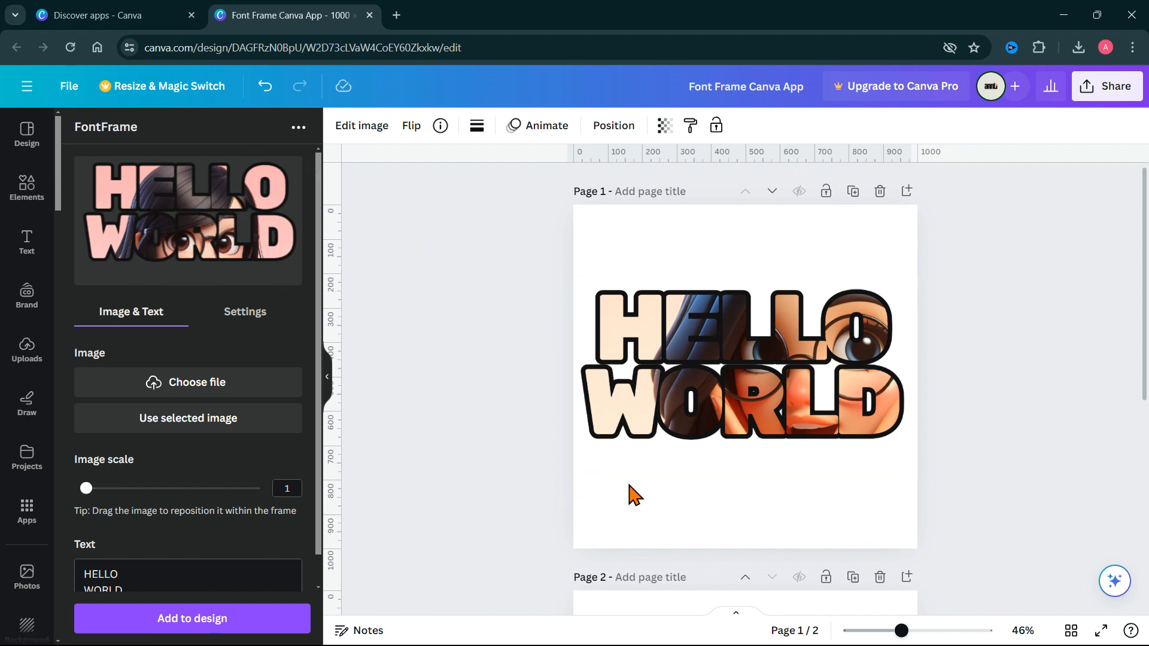
{"action": "scroll", "coordinate": [731, 414], "scroll_direction": "down", "scroll_amount": 5}
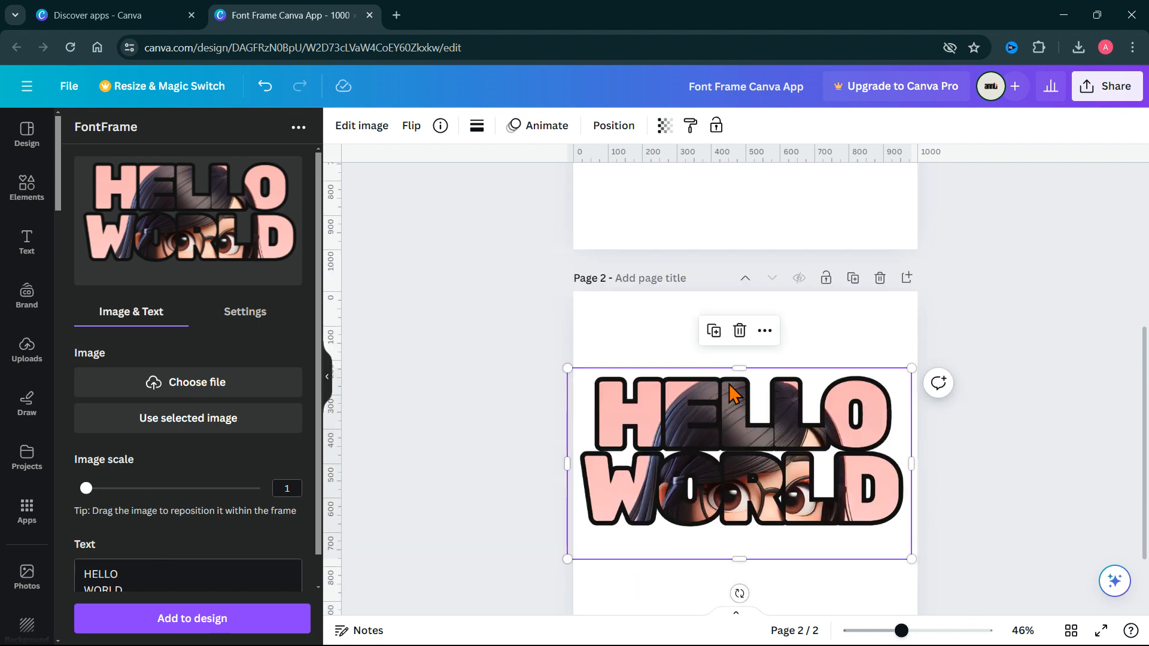
{"action": "scroll", "coordinate": [854, 358], "scroll_direction": "down", "scroll_amount": 2}
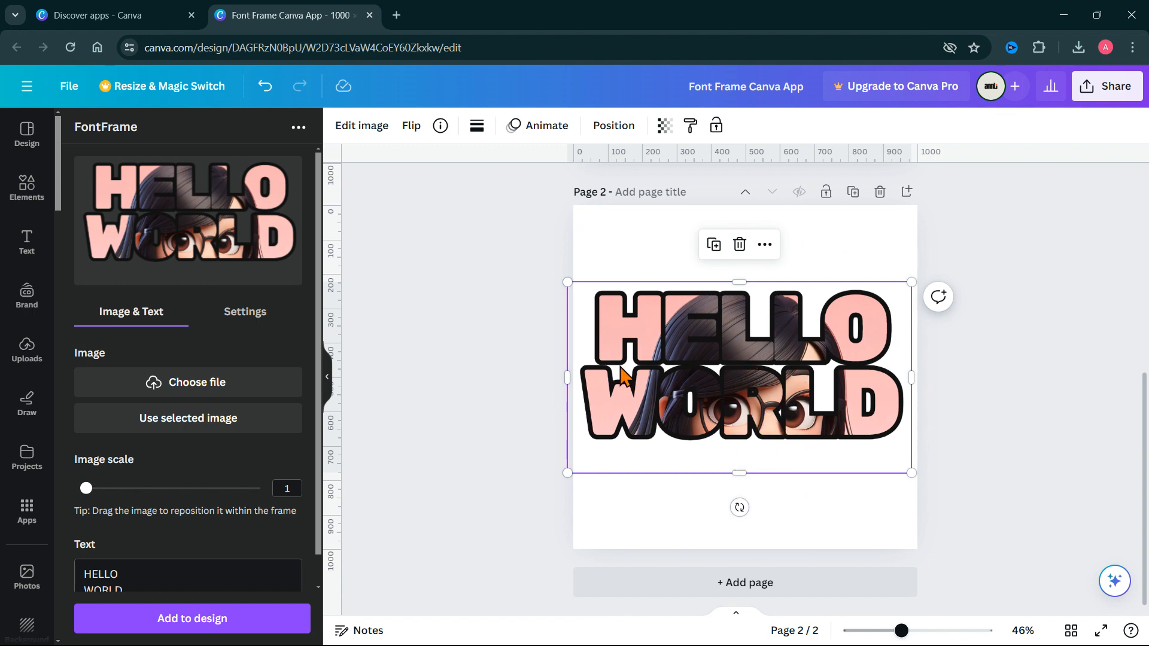
- Add a third page and upload another image file to fill the HELLO WORLD lettering
{"action": "left_click", "coordinate": [831, 588]}
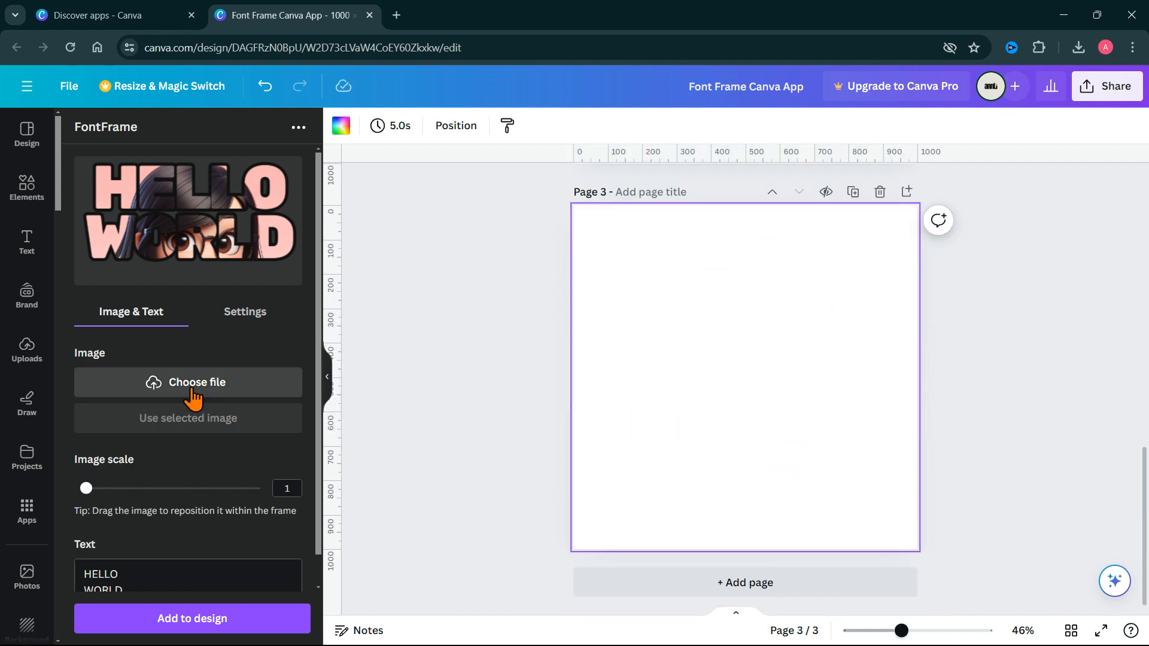
{"action": "left_click", "coordinate": [198, 389]}
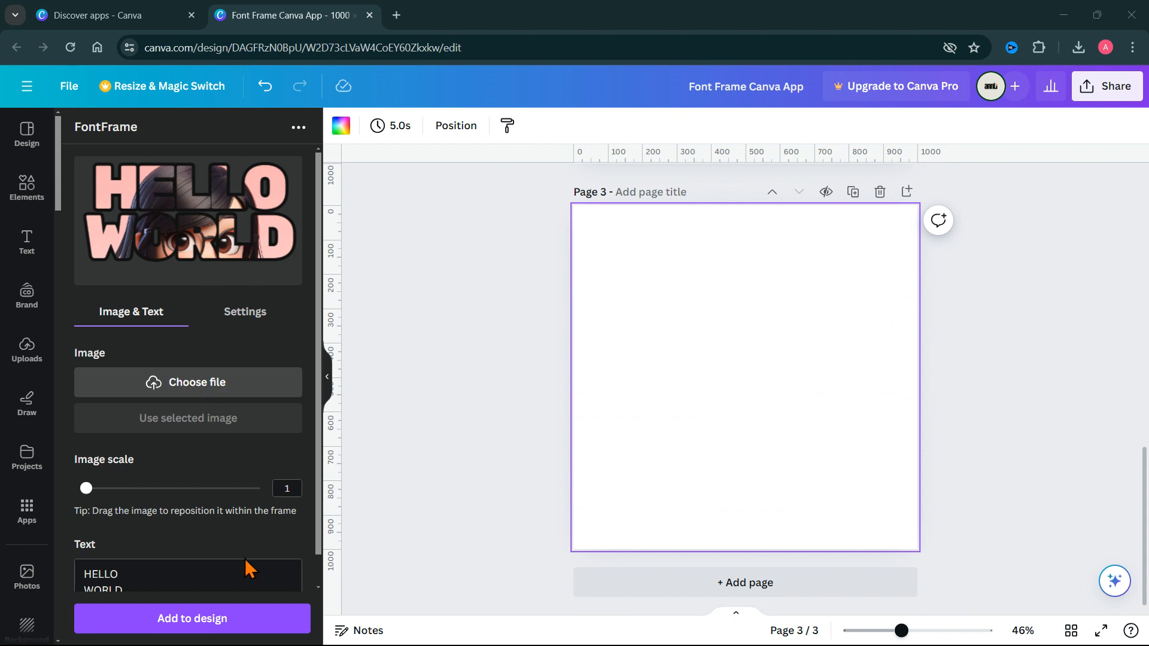
{"action": "left_click", "coordinate": [418, 592]}
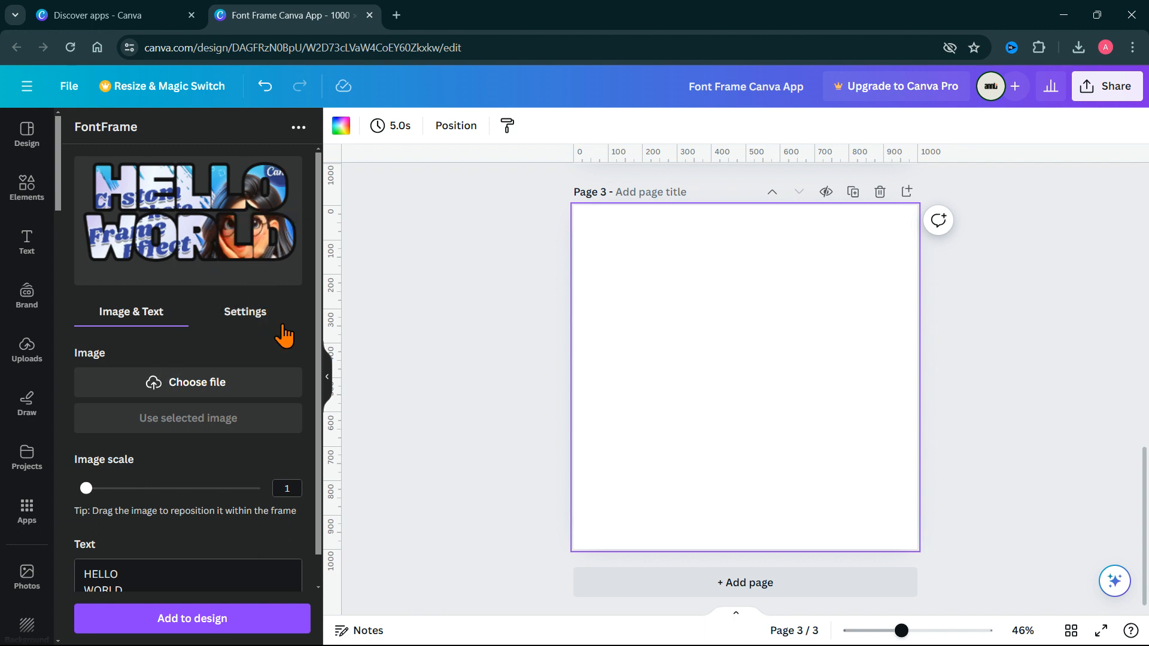
- Change the lettering's font to Raleway
{"action": "left_click", "coordinate": [243, 317]}
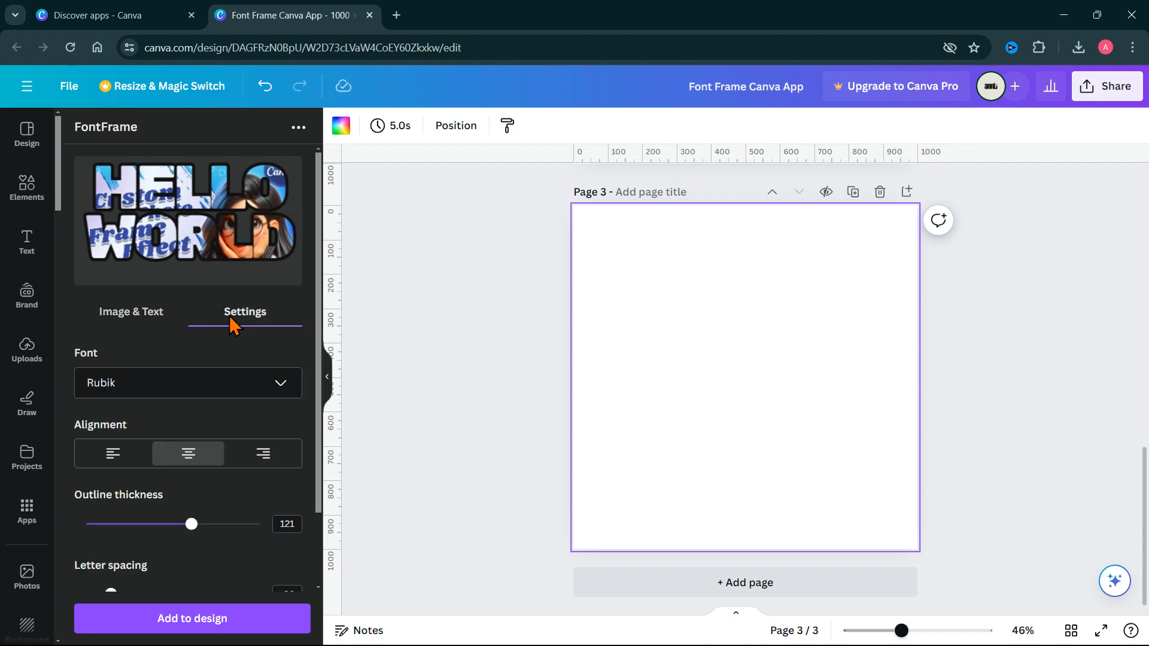
{"action": "left_click", "coordinate": [156, 383]}
{"action": "left_click", "coordinate": [112, 445]}
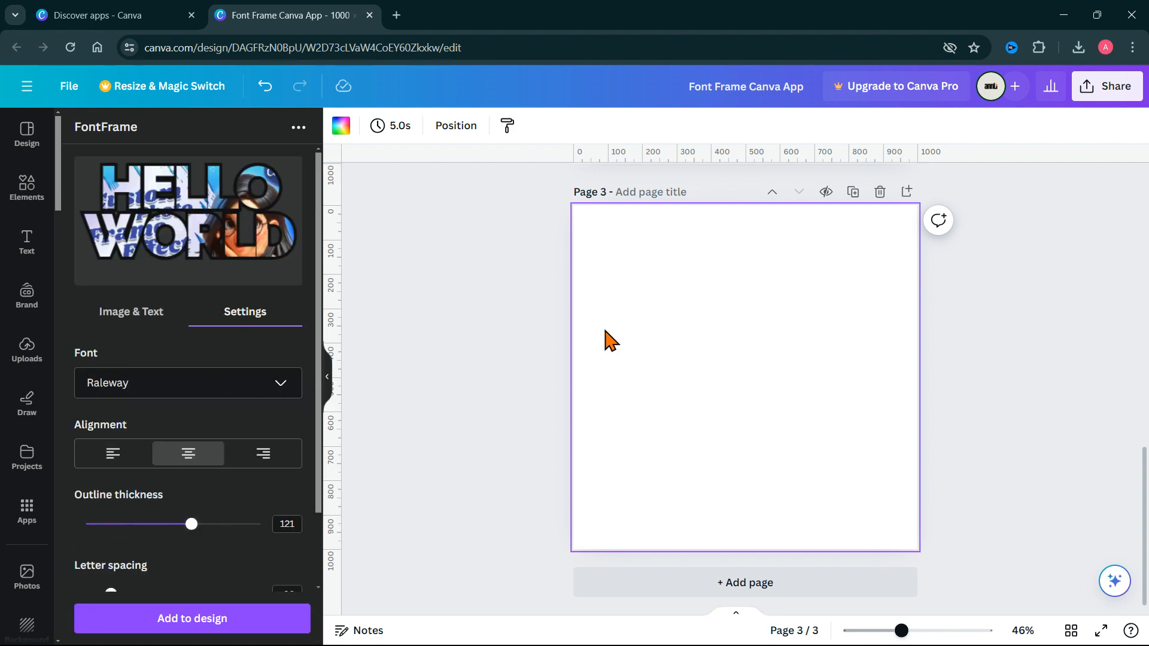
- Place the Raleway lettering on page 3, enlarge it to about the page's full width and shift it into place
{"action": "scroll", "coordinate": [634, 341], "scroll_direction": "up", "scroll_amount": 7}
{"action": "scroll", "coordinate": [680, 426], "scroll_direction": "up", "scroll_amount": 5}
{"action": "scroll", "coordinate": [708, 381], "scroll_direction": "down", "scroll_amount": 11}
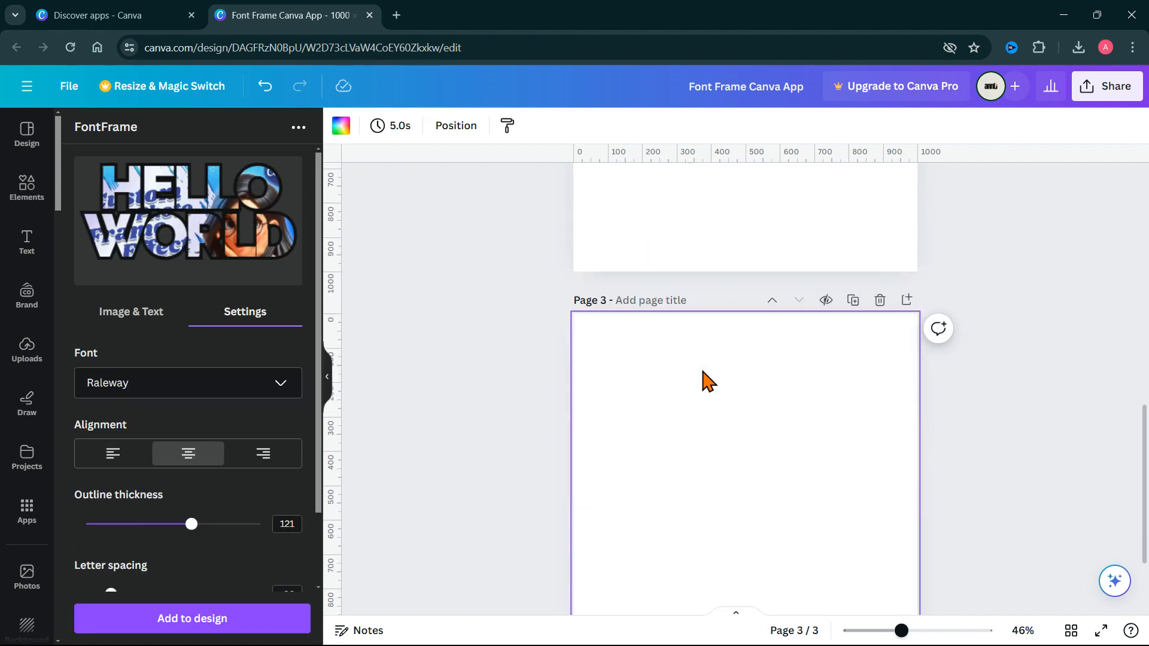
{"action": "scroll", "coordinate": [708, 381], "scroll_direction": "down", "scroll_amount": 2}
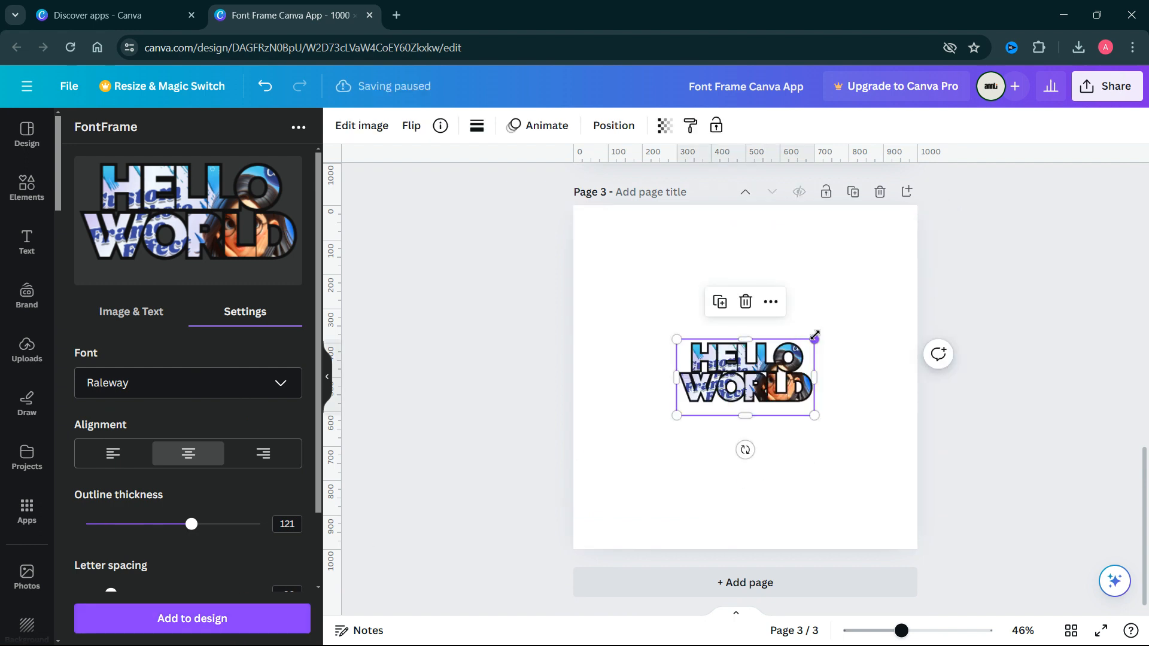
{"action": "left_click_drag", "start_coordinate": [813, 335], "coordinate": [938, 266]}
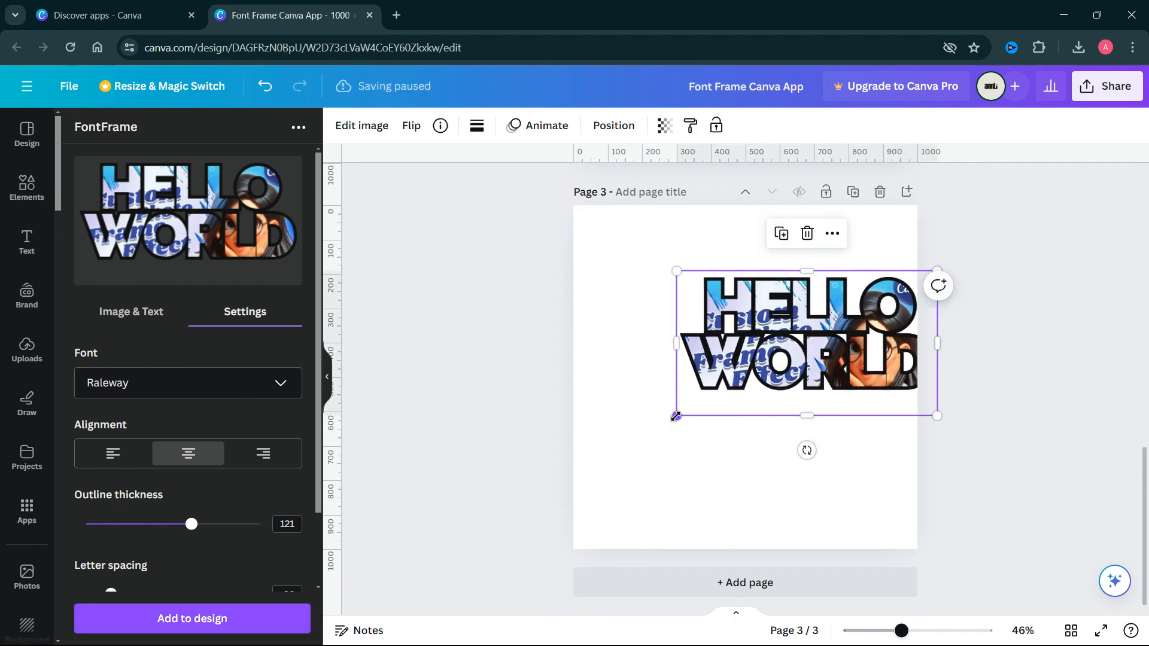
{"action": "left_click_drag", "start_coordinate": [675, 416], "coordinate": [580, 468]}
{"action": "left_click_drag", "start_coordinate": [762, 403], "coordinate": [749, 393]}
- Duplicate page 1 of the design
{"action": "scroll", "coordinate": [712, 388], "scroll_direction": "up", "scroll_amount": 10}
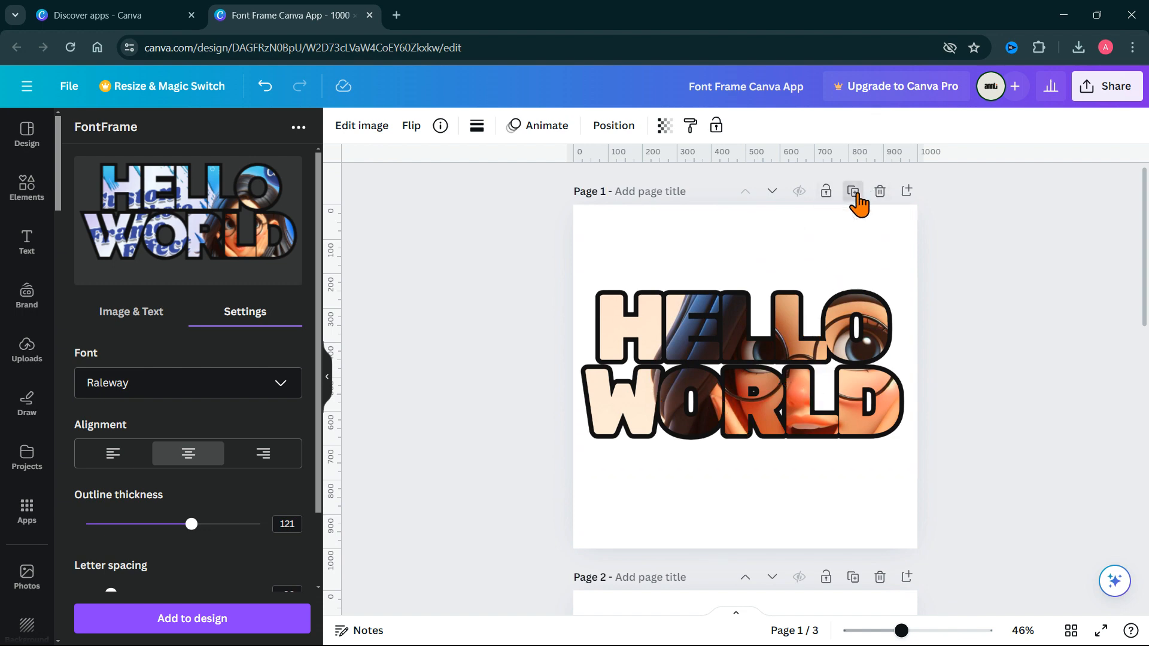
{"action": "left_click", "coordinate": [853, 193]}
{"action": "scroll", "coordinate": [835, 274], "scroll_direction": "up", "scroll_amount": 5}
- Try the Hazel, Whimsi, Astro and Vinto filters on page 1's lettering, and settle on the Classic filter
{"action": "left_click", "coordinate": [651, 328]}
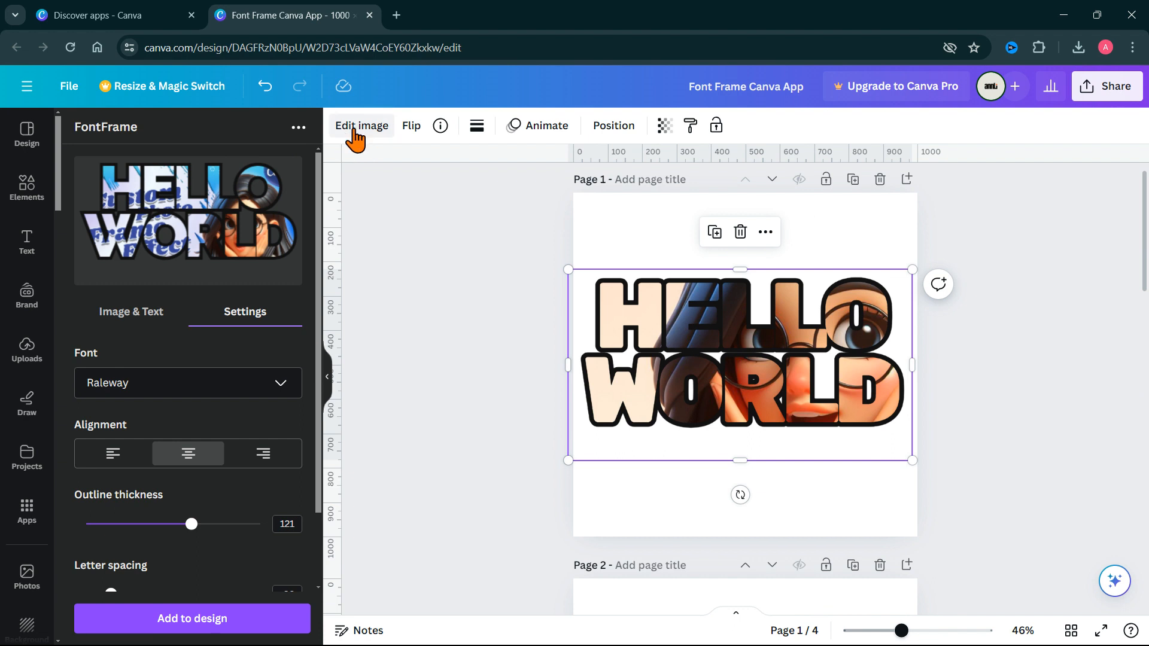
{"action": "left_click", "coordinate": [356, 127]}
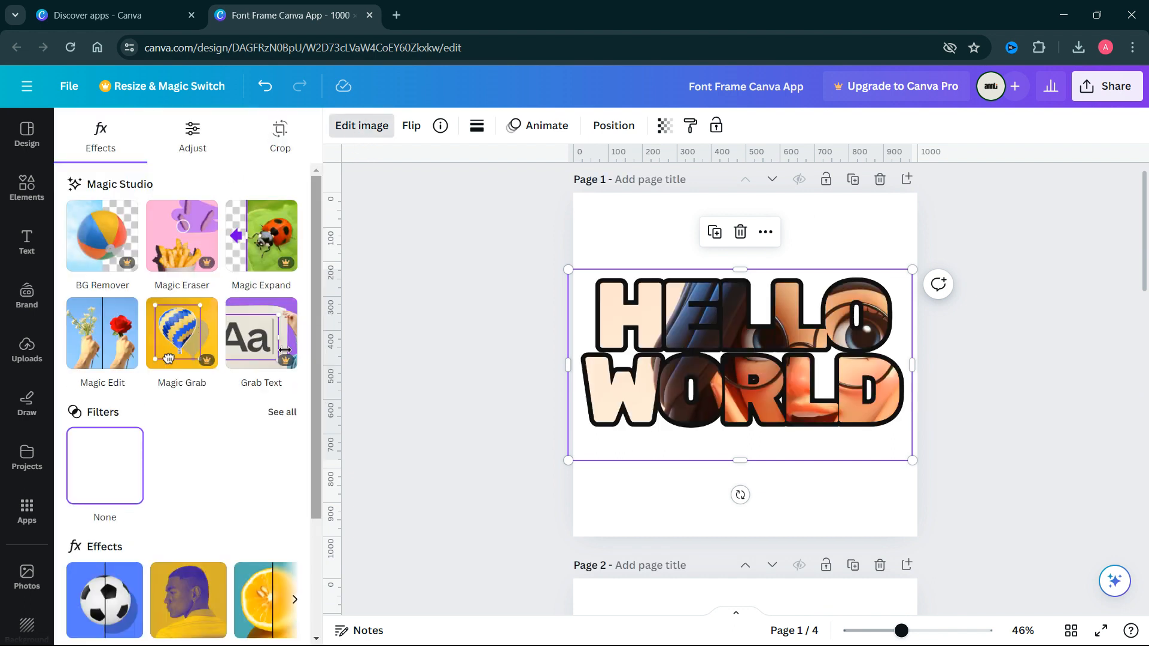
{"action": "left_click", "coordinate": [286, 414]}
{"action": "scroll", "coordinate": [269, 443], "scroll_direction": "down", "scroll_amount": 4}
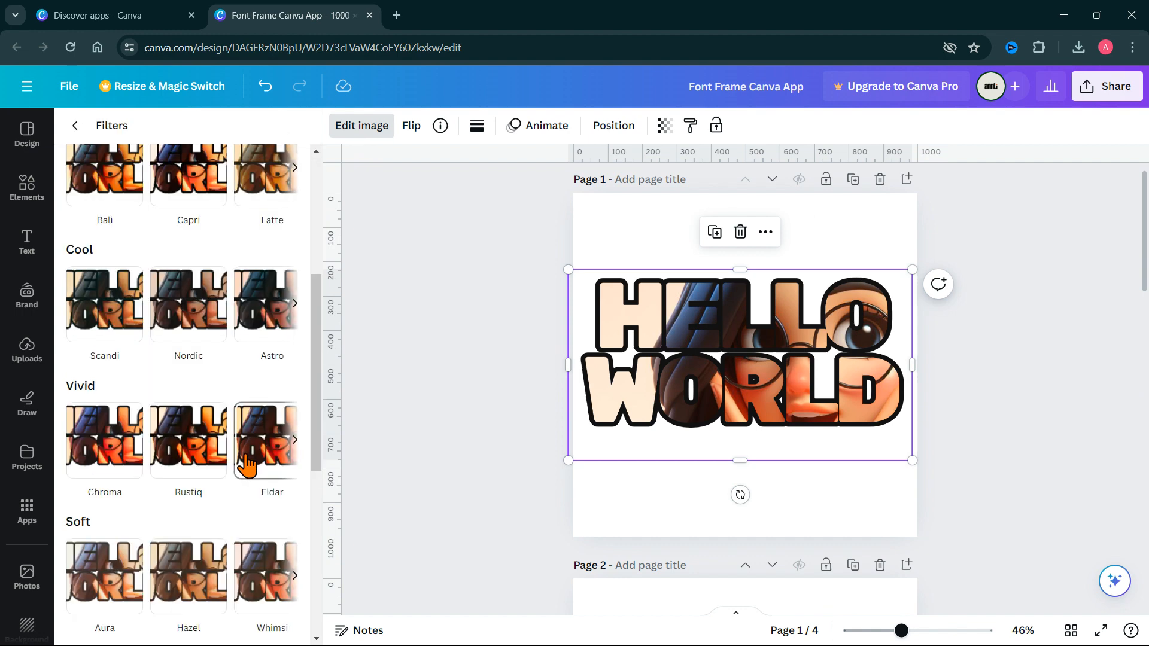
{"action": "left_click", "coordinate": [193, 576]}
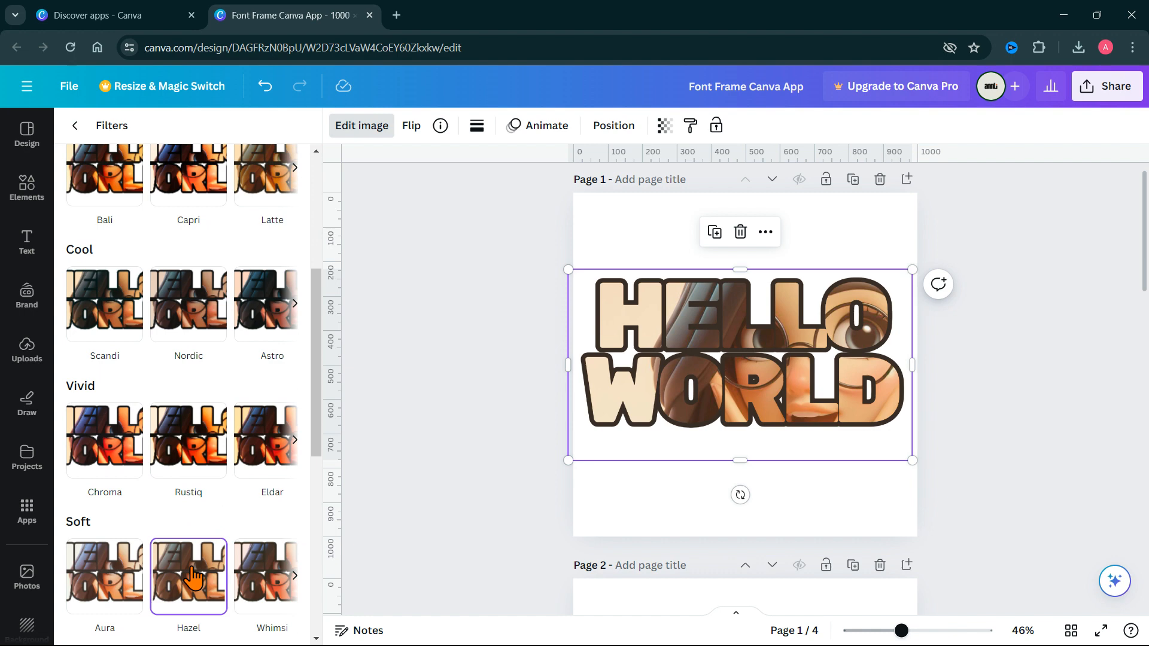
{"action": "left_click", "coordinate": [258, 572]}
{"action": "left_click", "coordinate": [260, 317]}
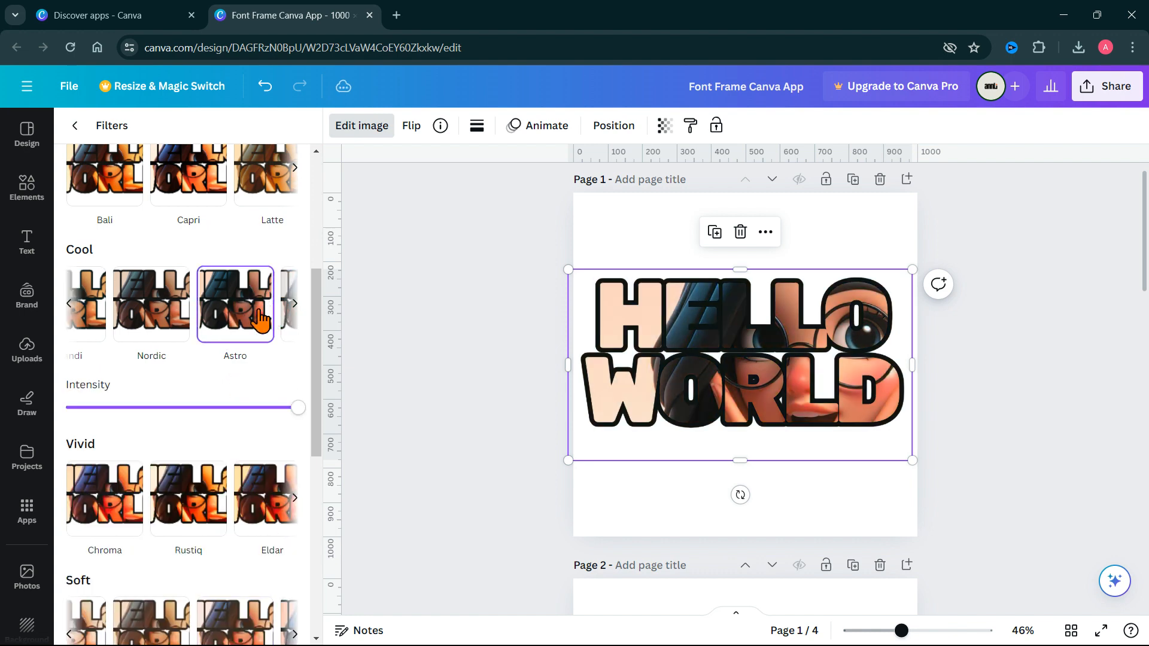
{"action": "scroll", "coordinate": [184, 482], "scroll_direction": "down", "scroll_amount": 6}
{"action": "left_click", "coordinate": [117, 392]}
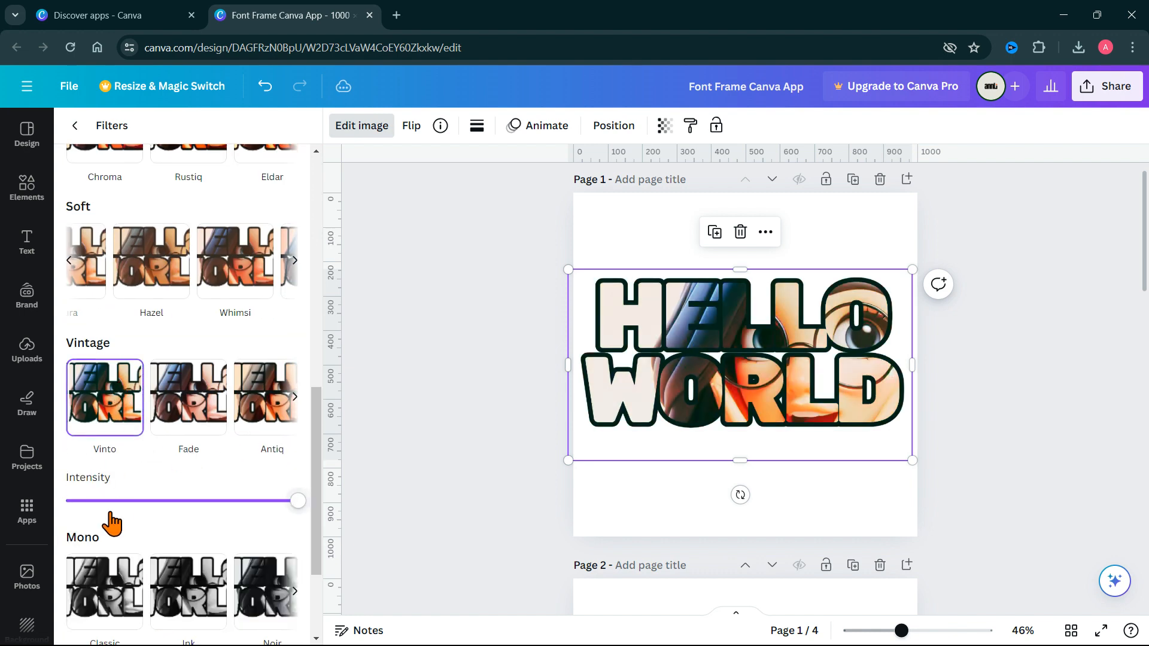
{"action": "left_click", "coordinate": [112, 587]}
{"action": "scroll", "coordinate": [189, 517], "scroll_direction": "up", "scroll_amount": 7}
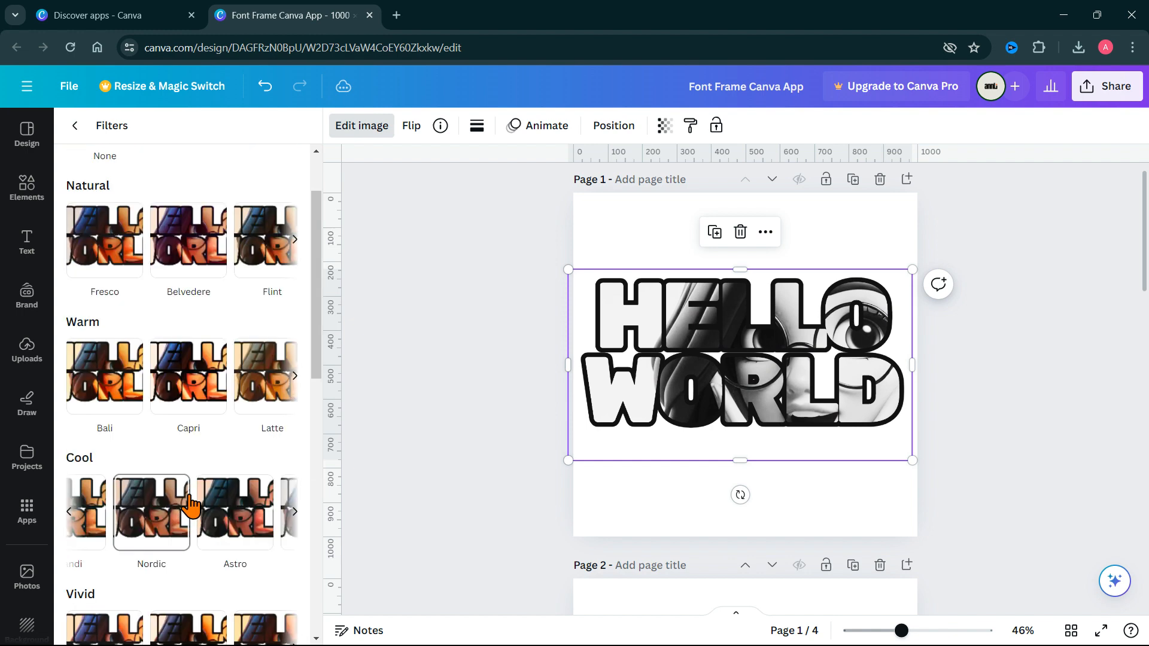
{"action": "scroll", "coordinate": [190, 506], "scroll_direction": "up", "scroll_amount": 2}
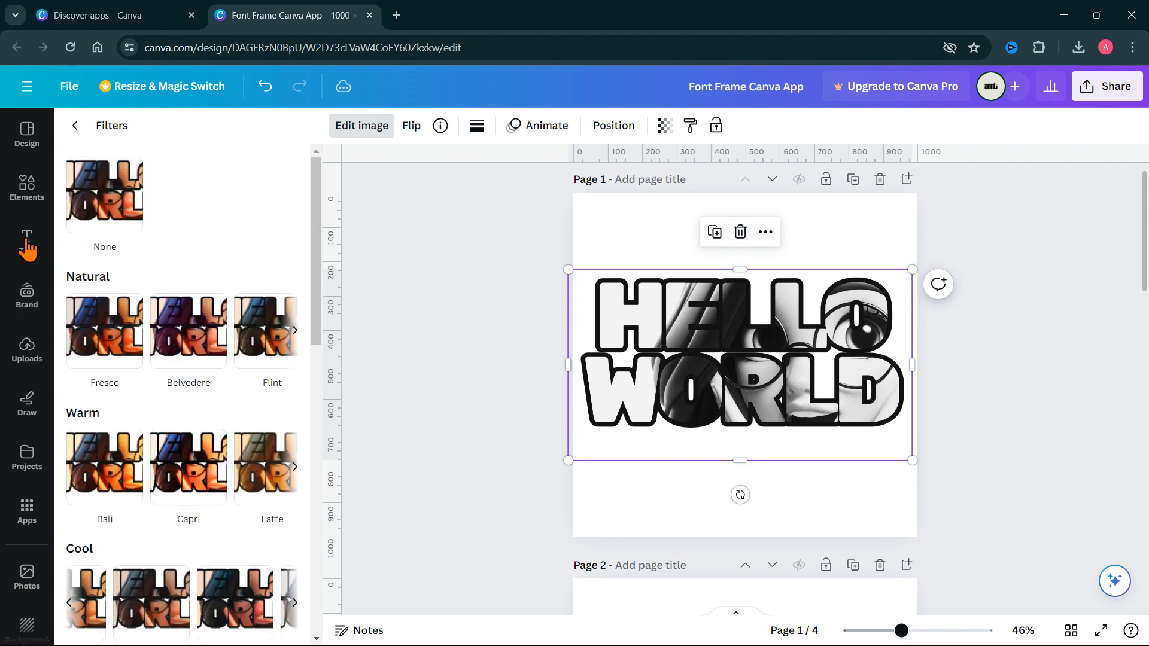
{"action": "left_click", "coordinate": [75, 132]}
- Try a temperature of 62, a tint of 61 and different brightness values on page 1's lettering, and reset all adjustments
{"action": "left_click", "coordinate": [189, 127]}
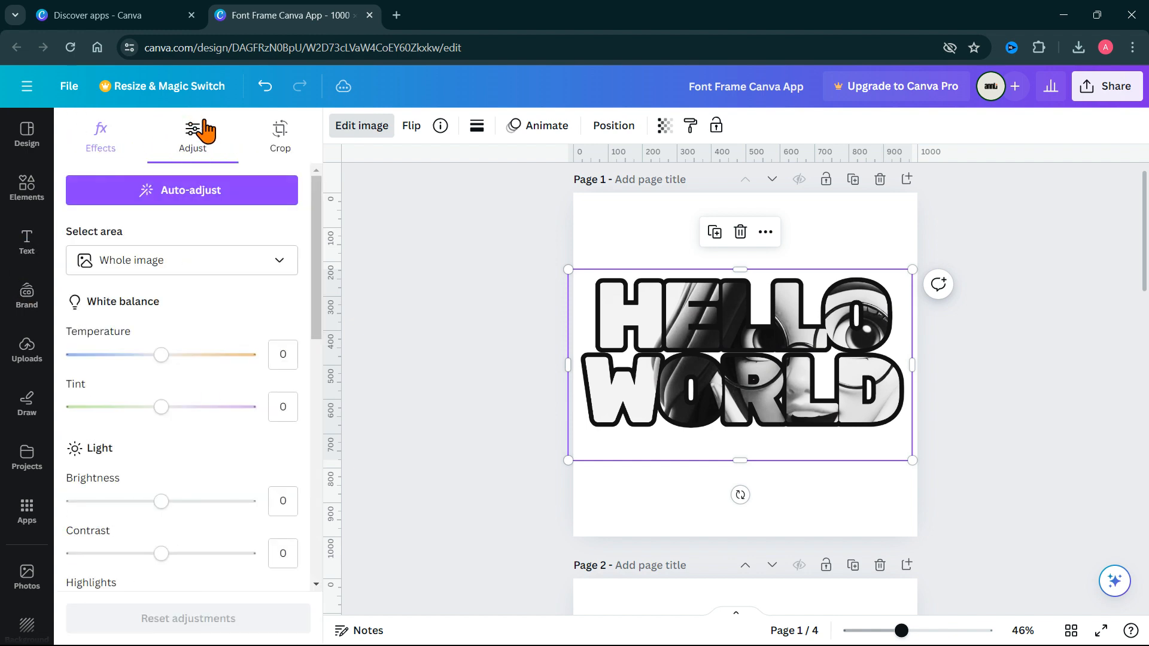
{"action": "left_click_drag", "start_coordinate": [163, 356], "coordinate": [220, 360]}
{"action": "left_click_drag", "start_coordinate": [161, 407], "coordinate": [219, 408]}
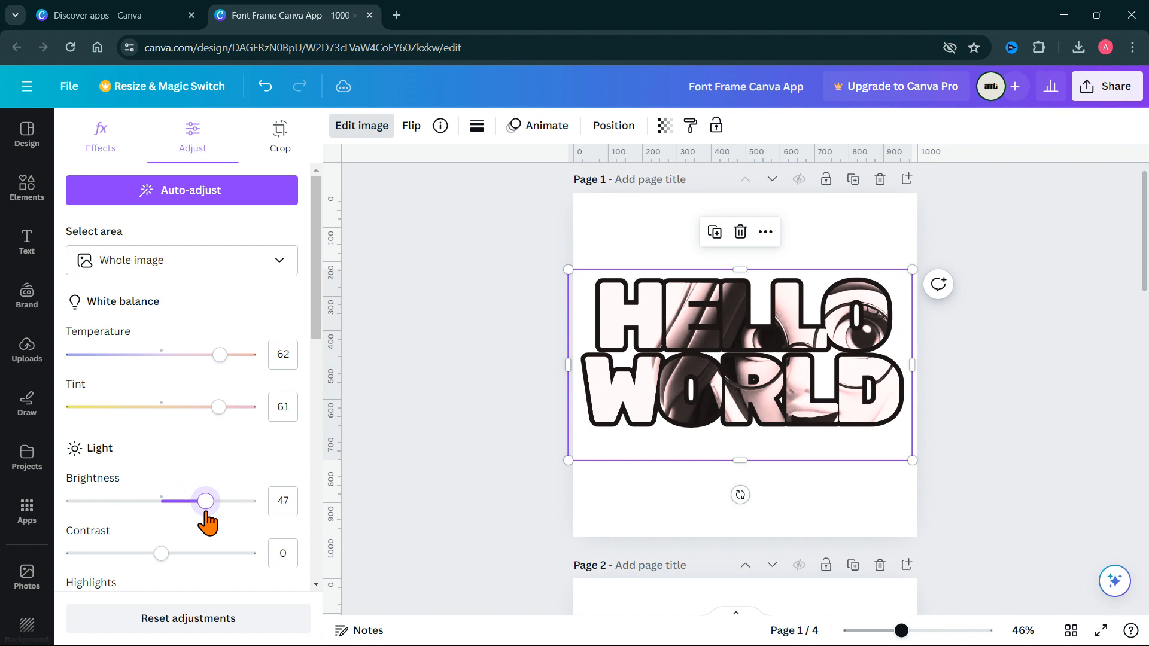
{"action": "left_click_drag", "start_coordinate": [208, 522], "coordinate": [127, 523]}
{"action": "left_click", "coordinate": [157, 619]}
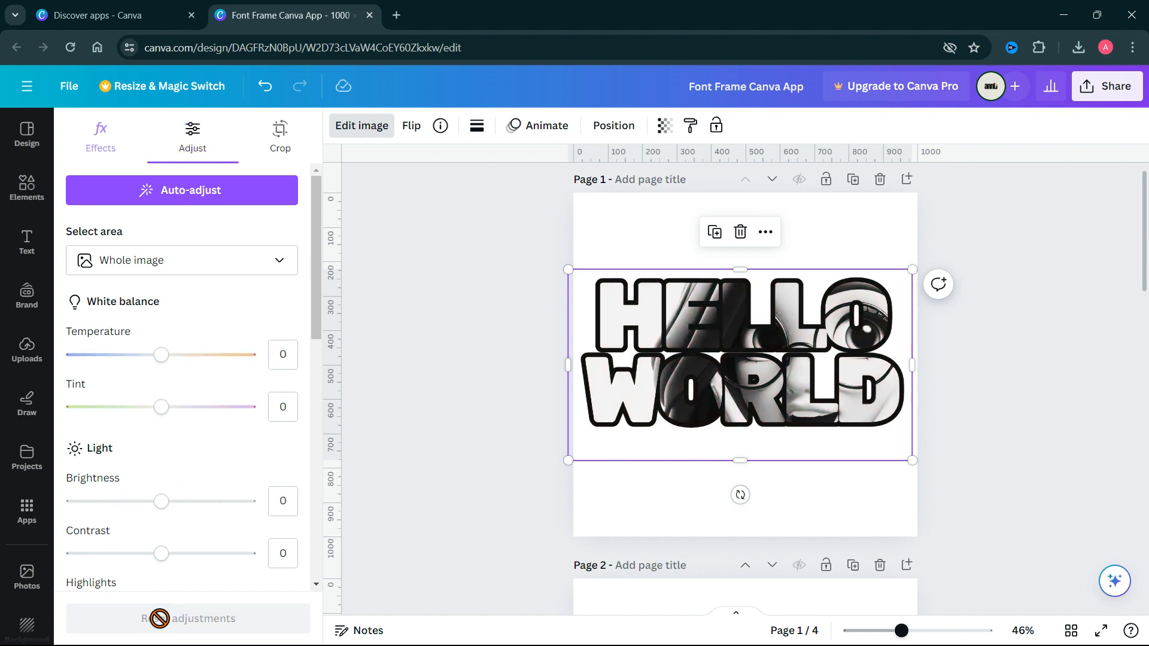
- Apply a whole-image Blur effect with an intensity of 23 to page 1's lettering
{"action": "left_click", "coordinate": [102, 138]}
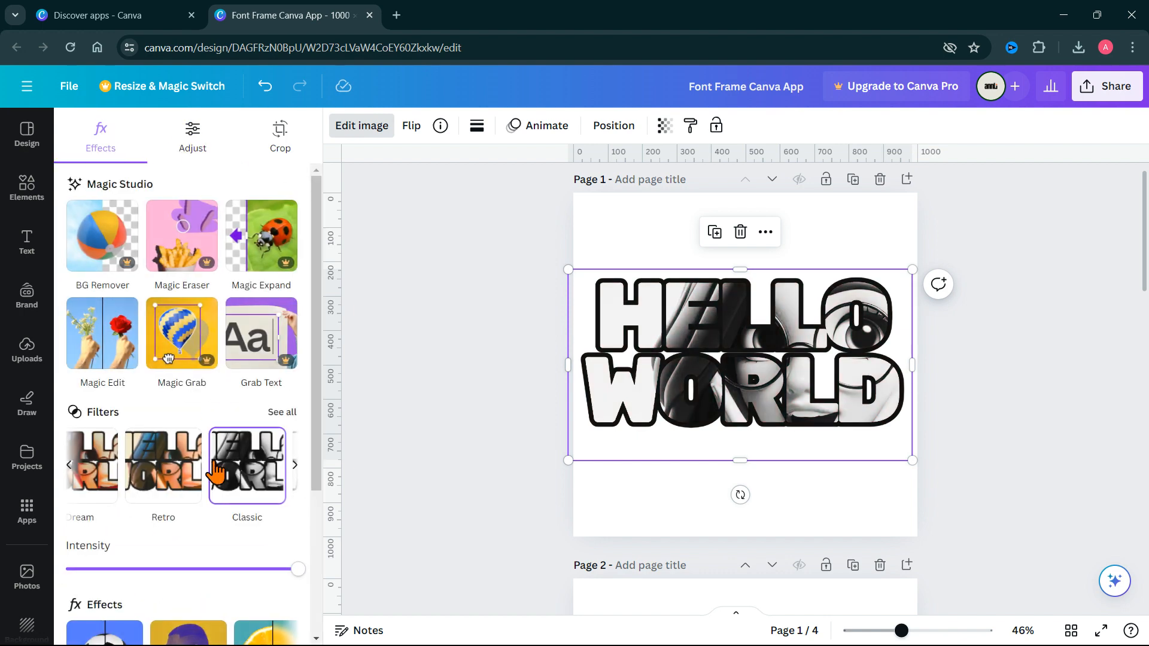
{"action": "scroll", "coordinate": [226, 478], "scroll_direction": "down", "scroll_amount": 2}
{"action": "scroll", "coordinate": [250, 227], "scroll_direction": "up", "scroll_amount": 2}
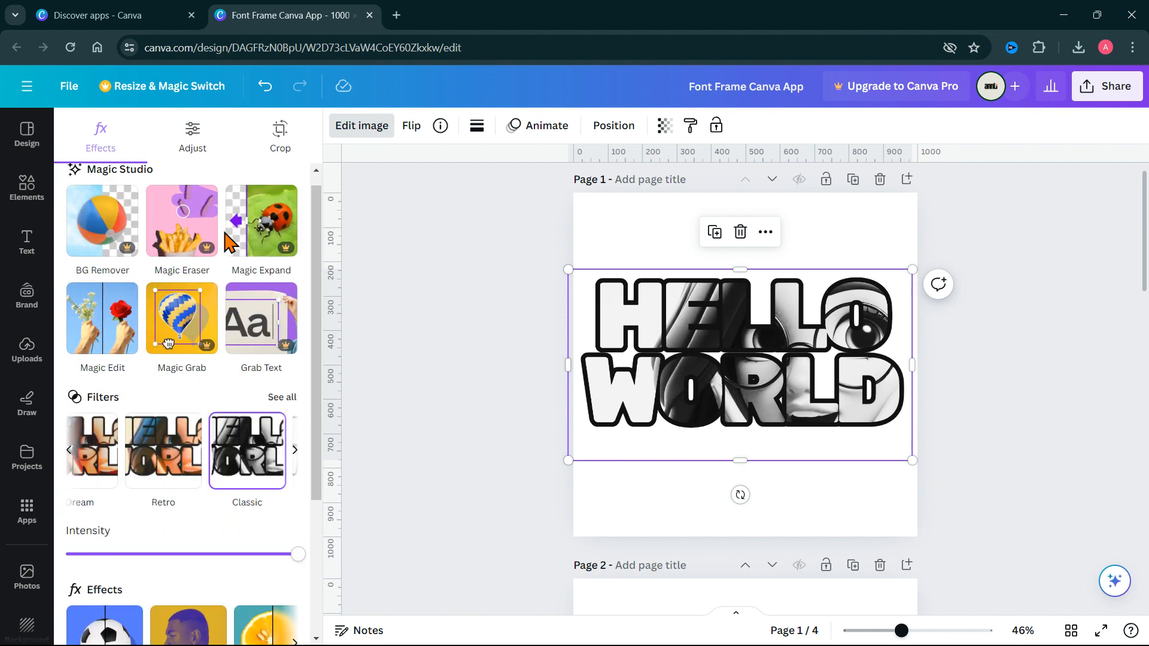
{"action": "scroll", "coordinate": [206, 359], "scroll_direction": "down", "scroll_amount": 2}
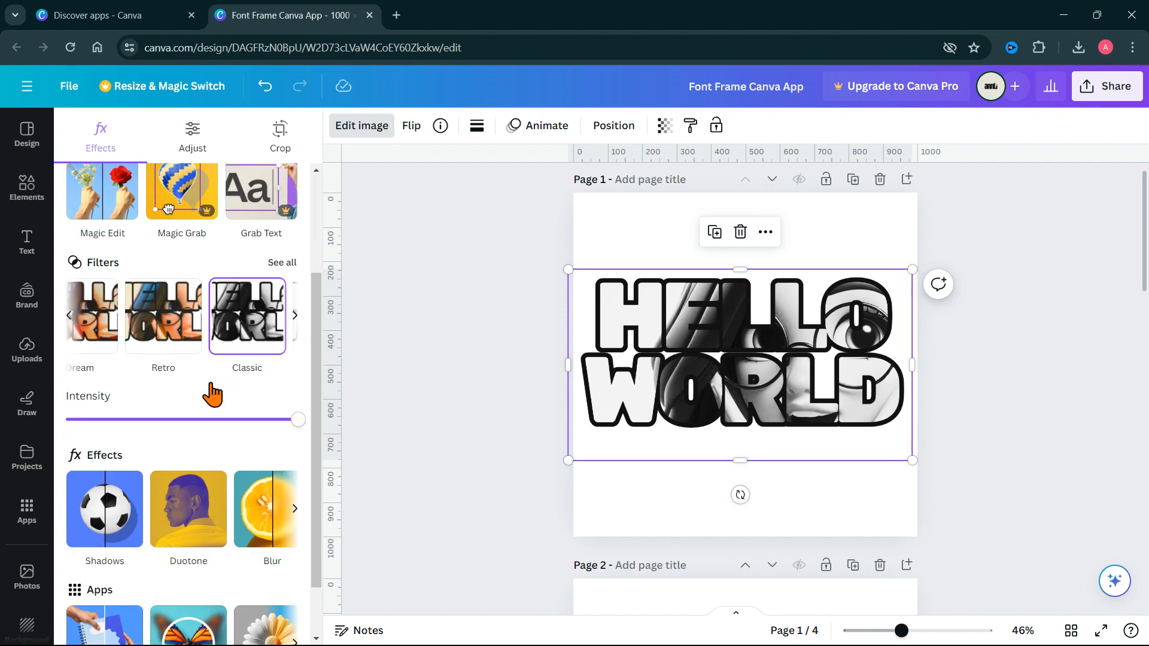
{"action": "scroll", "coordinate": [228, 488], "scroll_direction": "down", "scroll_amount": 1}
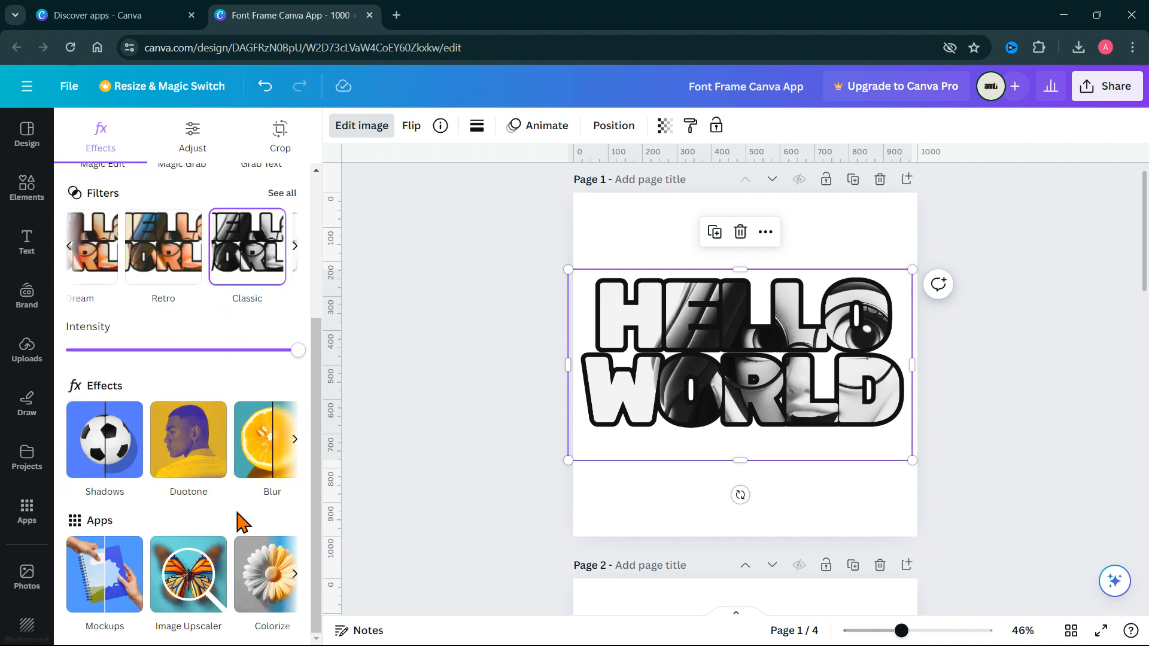
{"action": "left_click", "coordinate": [269, 442]}
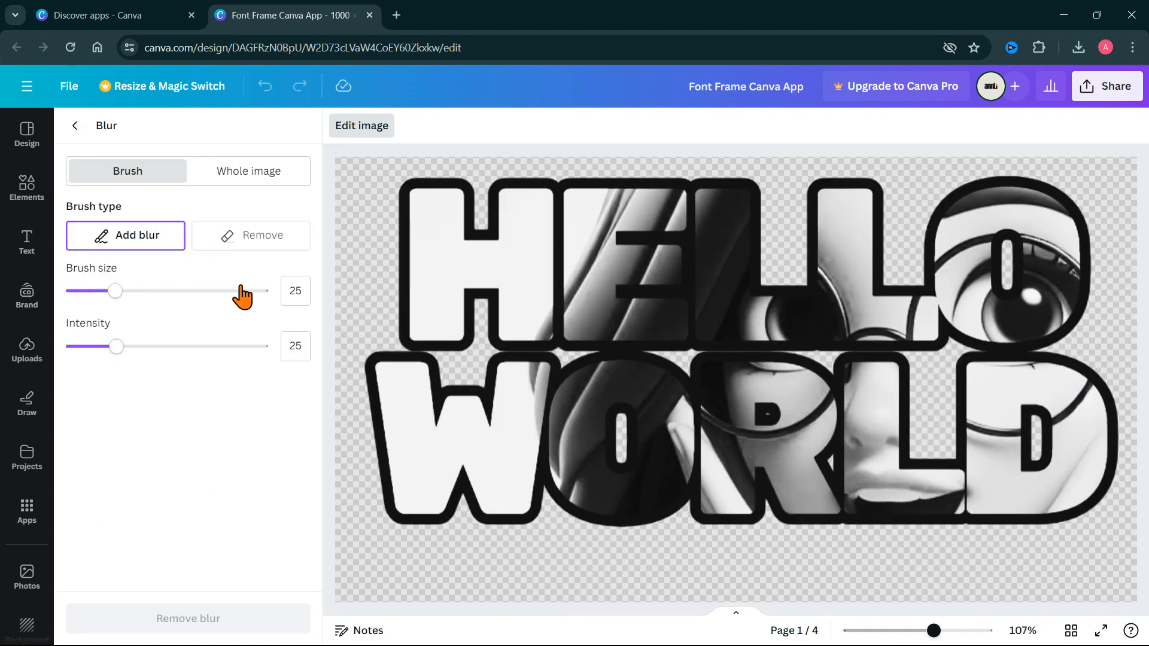
{"action": "left_click", "coordinate": [242, 178]}
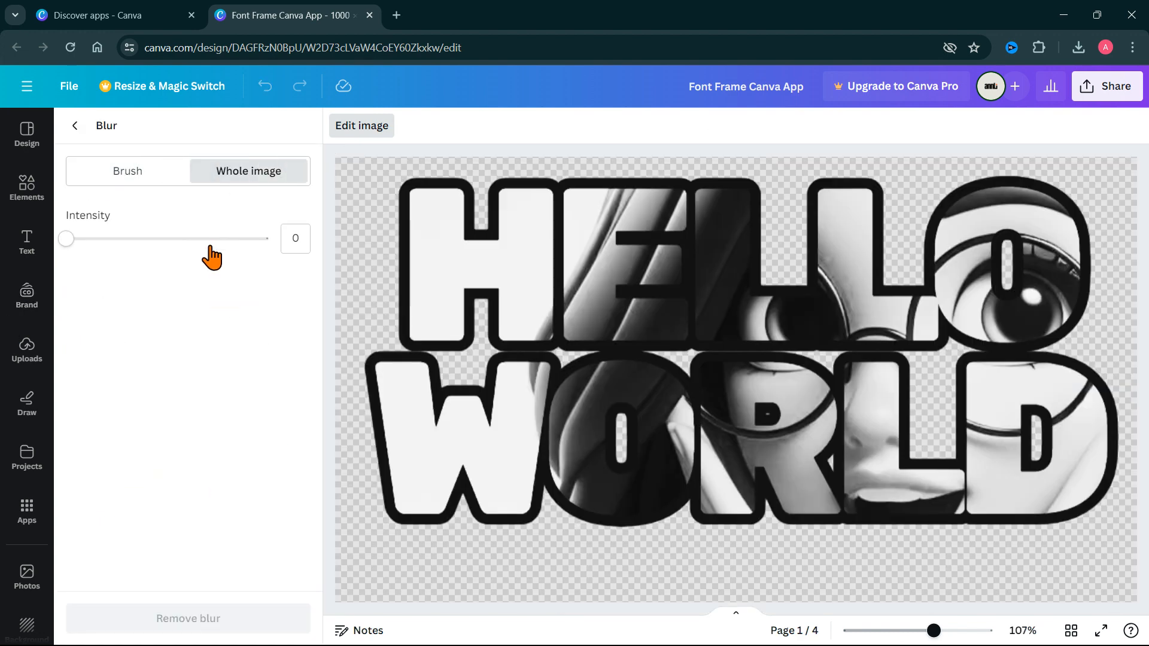
{"action": "left_click_drag", "start_coordinate": [67, 239], "coordinate": [113, 239]}
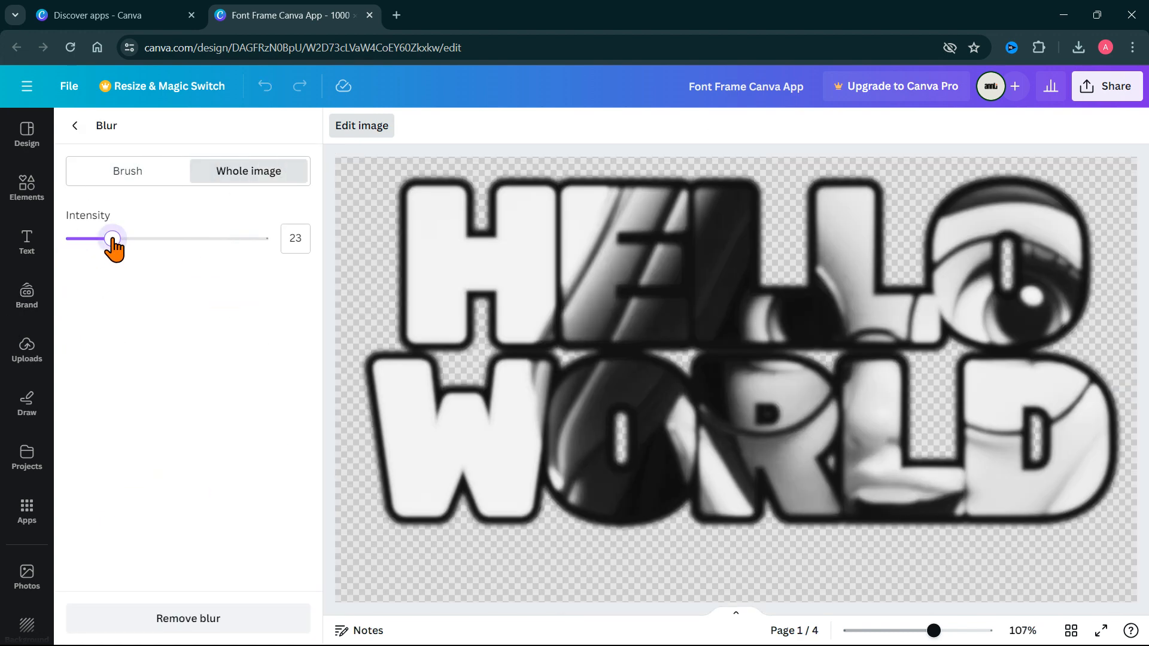
- Add a Drop shadow to the blurred lettering on page 1, keeping the default shadow settings
{"action": "left_click", "coordinate": [73, 125]}
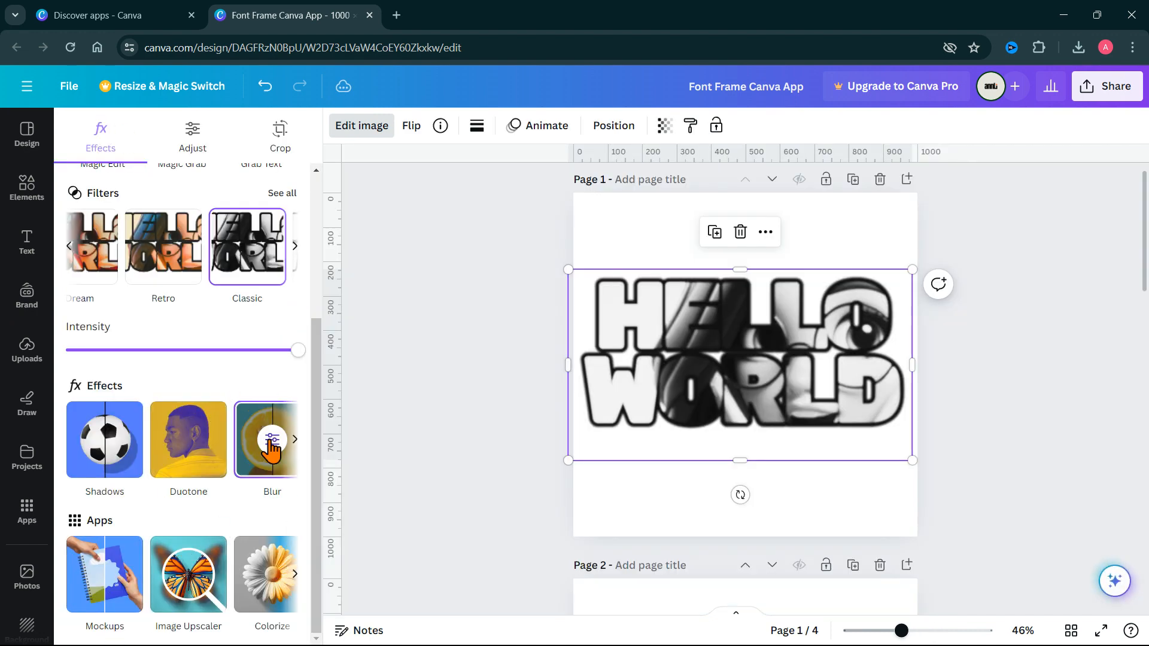
{"action": "left_click", "coordinate": [123, 462]}
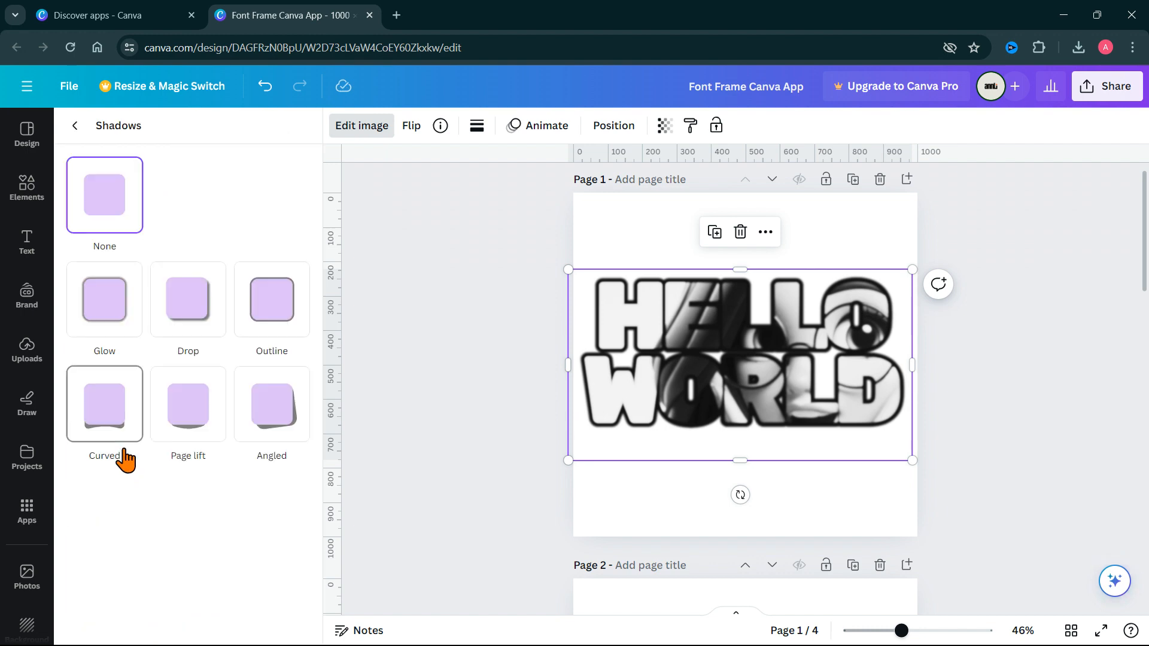
{"action": "left_click", "coordinate": [203, 300]}
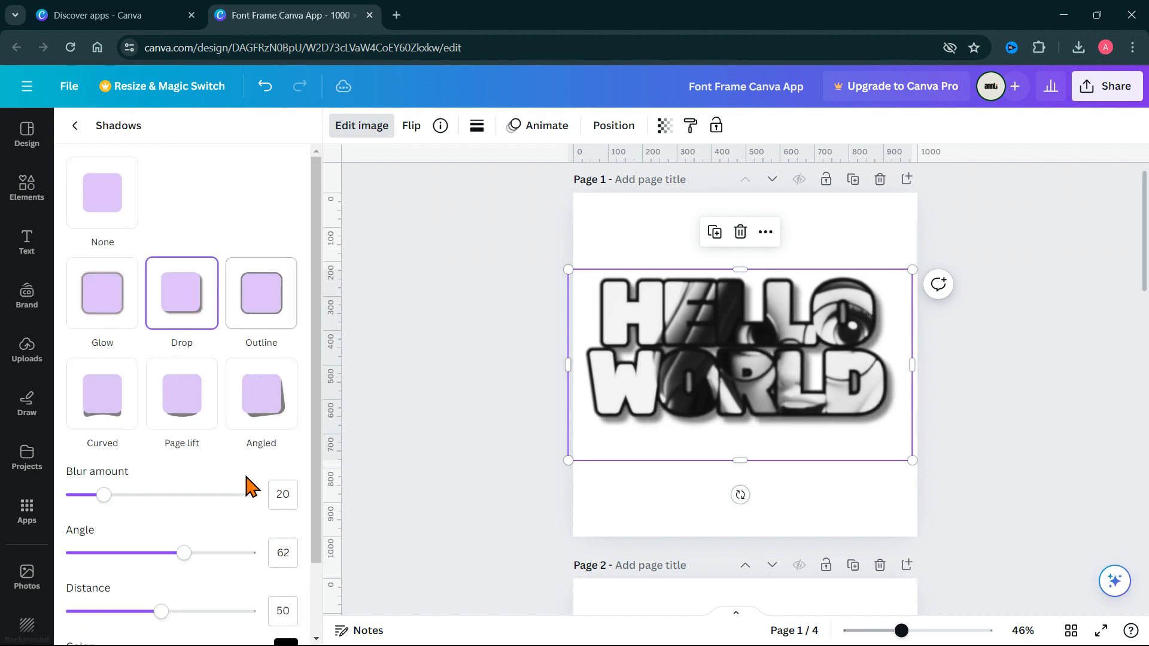
{"action": "left_click", "coordinate": [72, 124]}
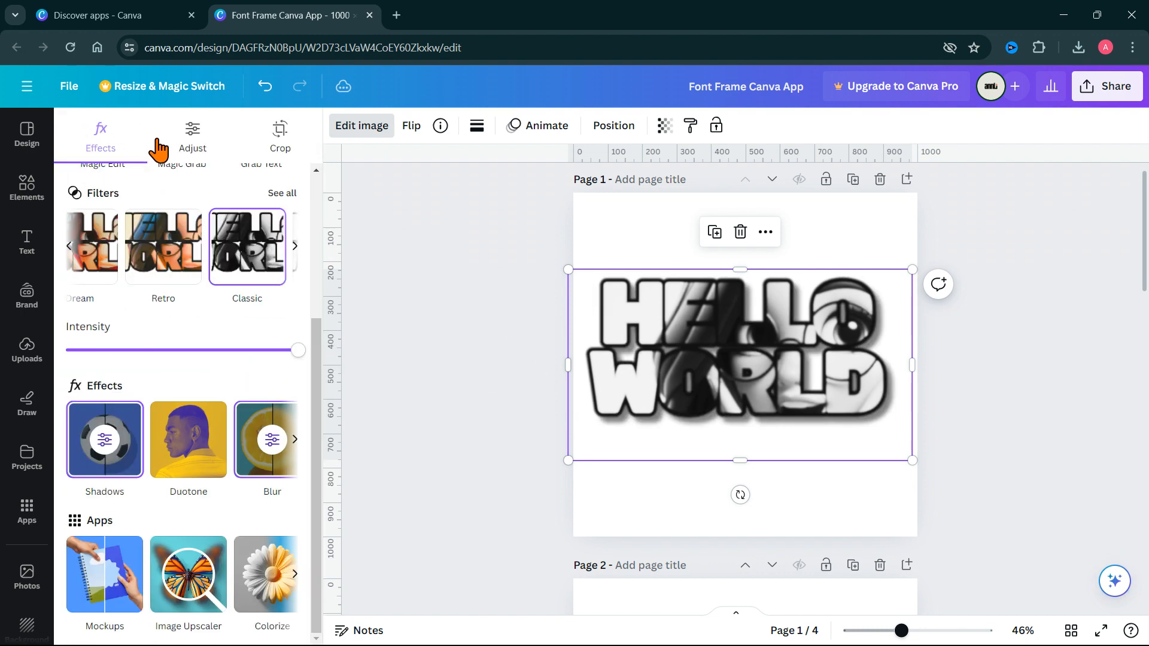
- Add a blank fifth page after the last HELLO WORLD page and open the FontFrame app for it
{"action": "scroll", "coordinate": [513, 379], "scroll_direction": "down", "scroll_amount": 5}
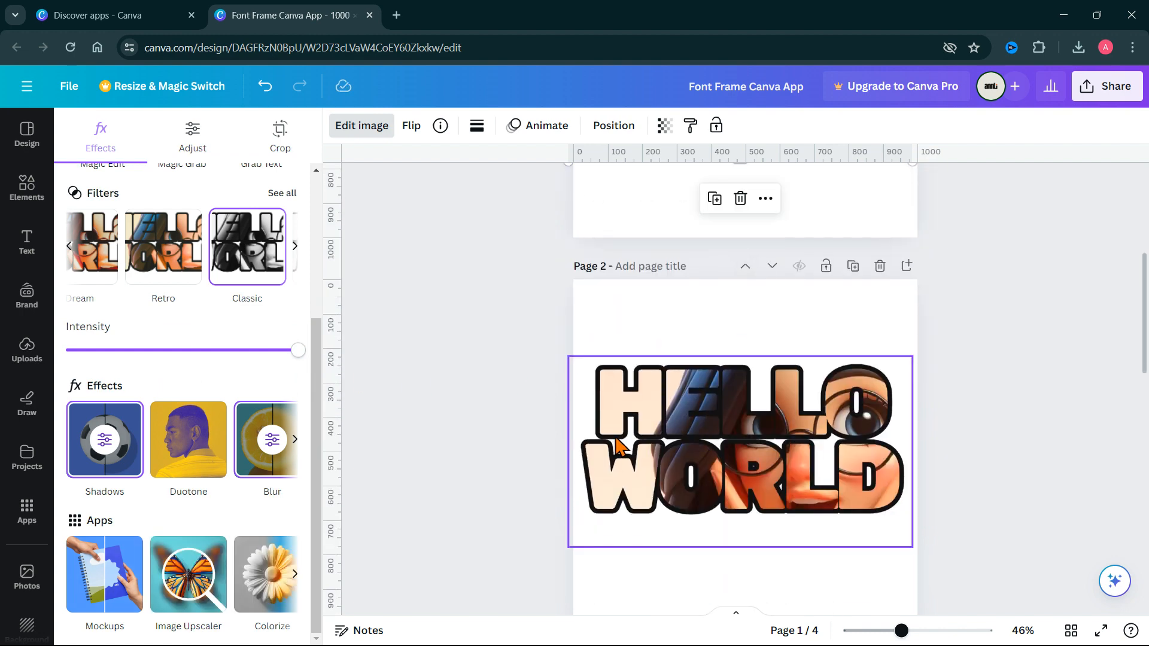
{"action": "scroll", "coordinate": [649, 469], "scroll_direction": "down", "scroll_amount": 6}
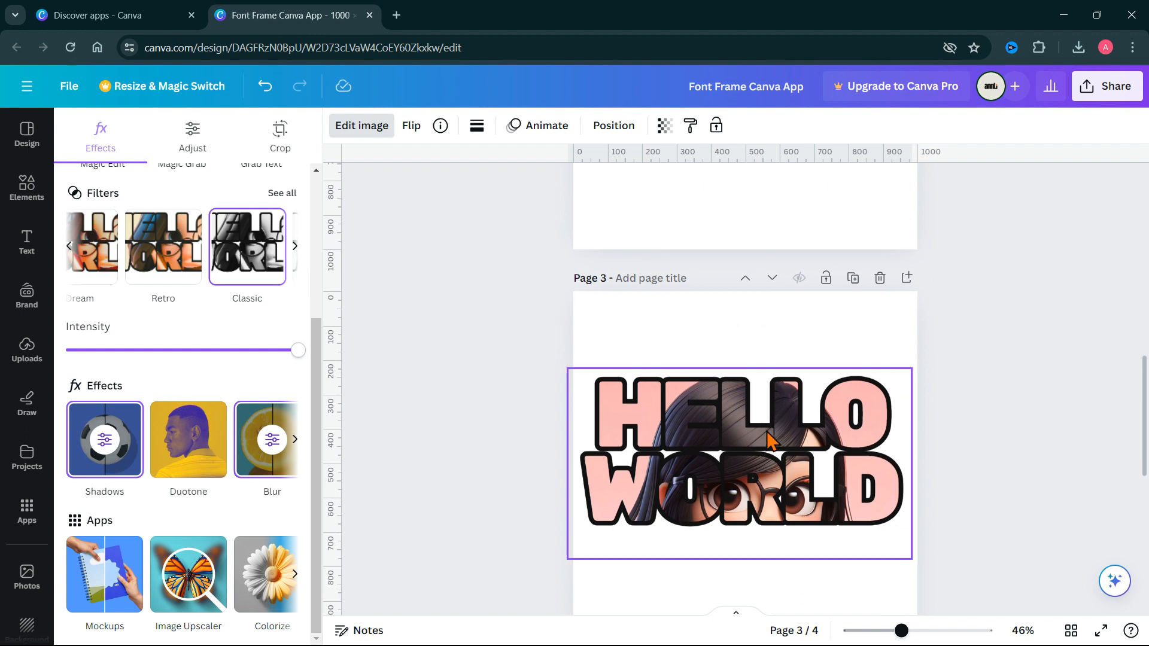
{"action": "scroll", "coordinate": [782, 538], "scroll_direction": "down", "scroll_amount": 8}
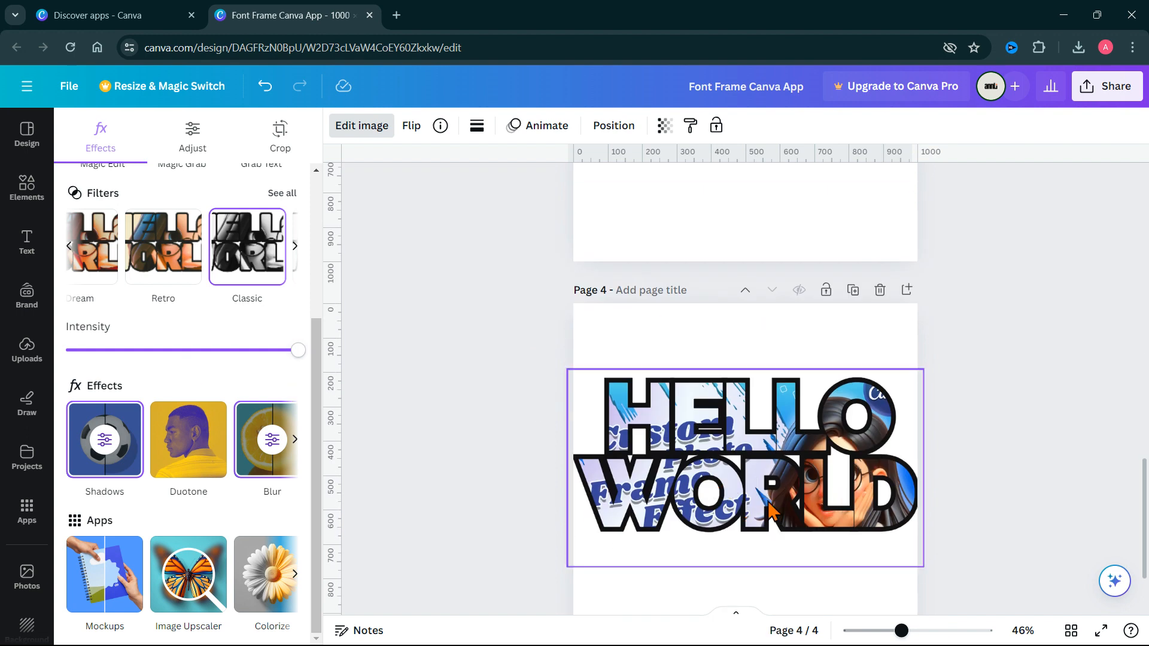
{"action": "left_click", "coordinate": [742, 584]}
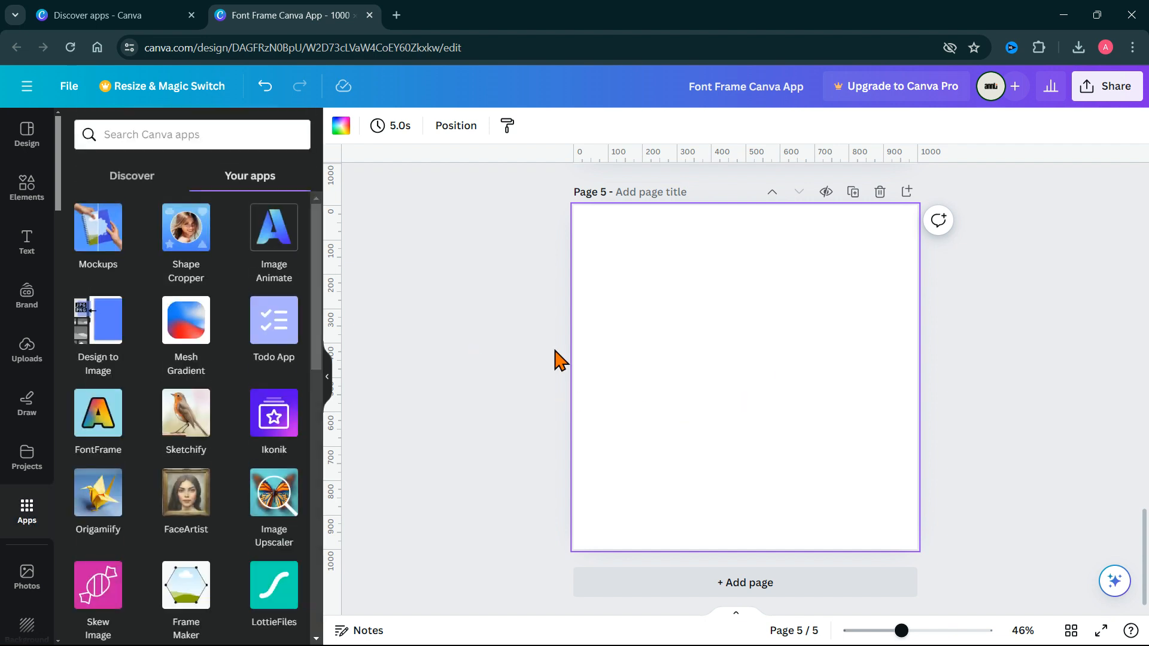
{"action": "left_click", "coordinate": [77, 419]}
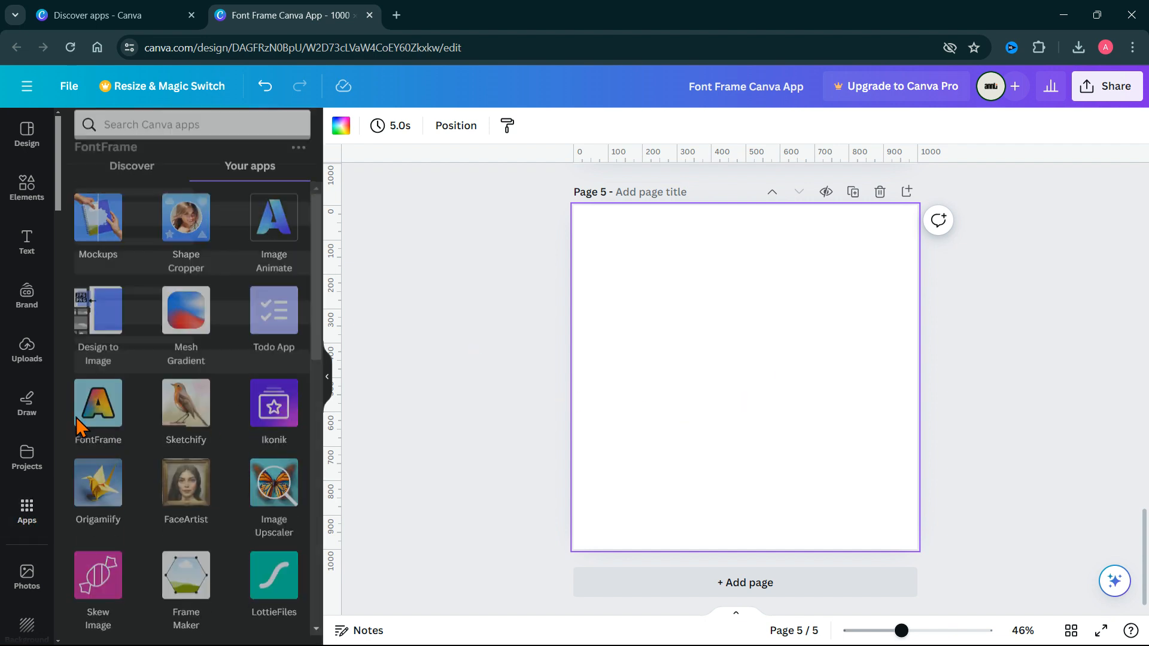
- Review the finished HELLO WORLD lettering on pages 1 to 4 and return to the blank page 5
{"action": "scroll", "coordinate": [760, 353], "scroll_direction": "up", "scroll_amount": 5}
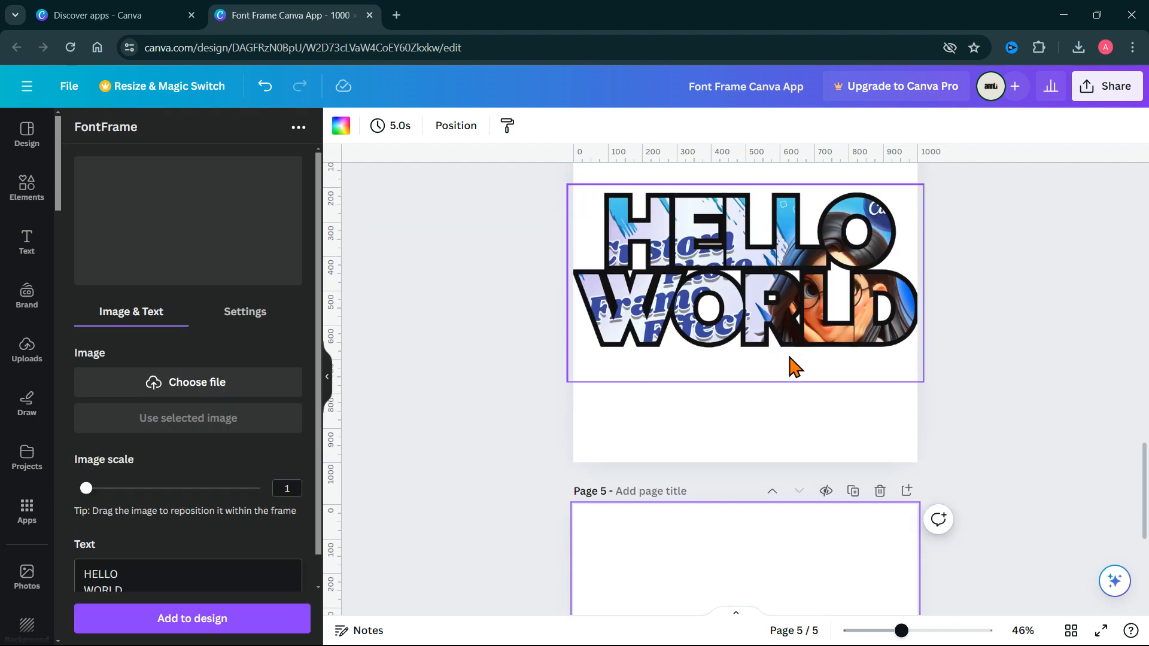
{"action": "scroll", "coordinate": [726, 362], "scroll_direction": "down", "scroll_amount": 3}
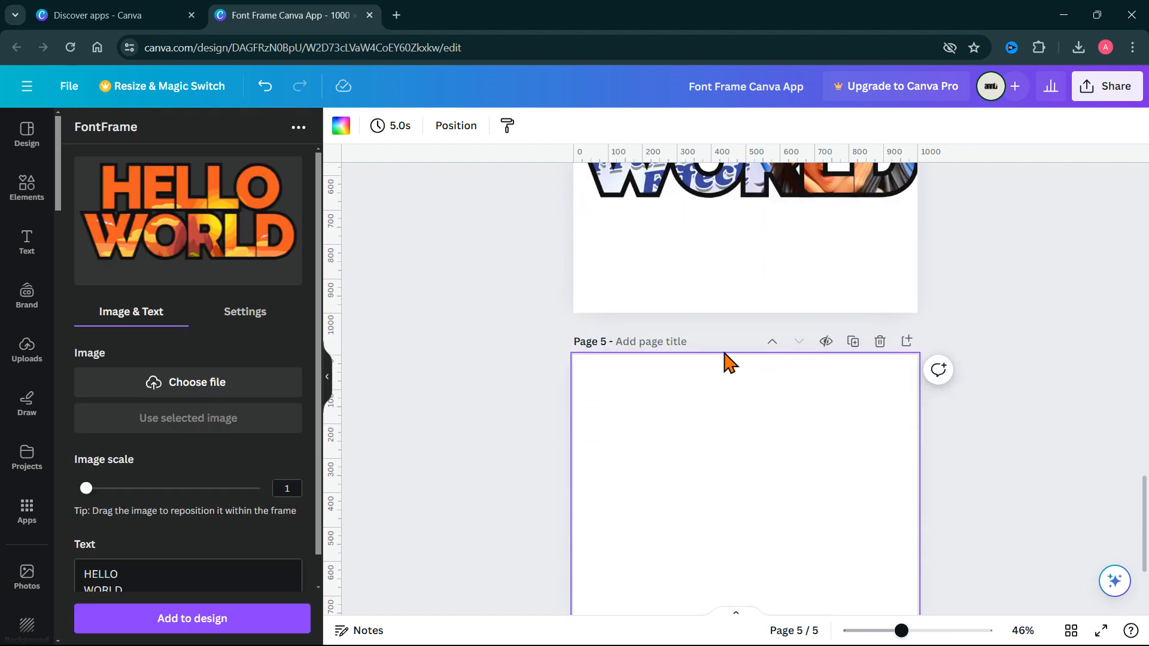
{"action": "scroll", "coordinate": [726, 362], "scroll_direction": "up", "scroll_amount": 4}
{"action": "scroll", "coordinate": [798, 387], "scroll_direction": "up", "scroll_amount": 18}
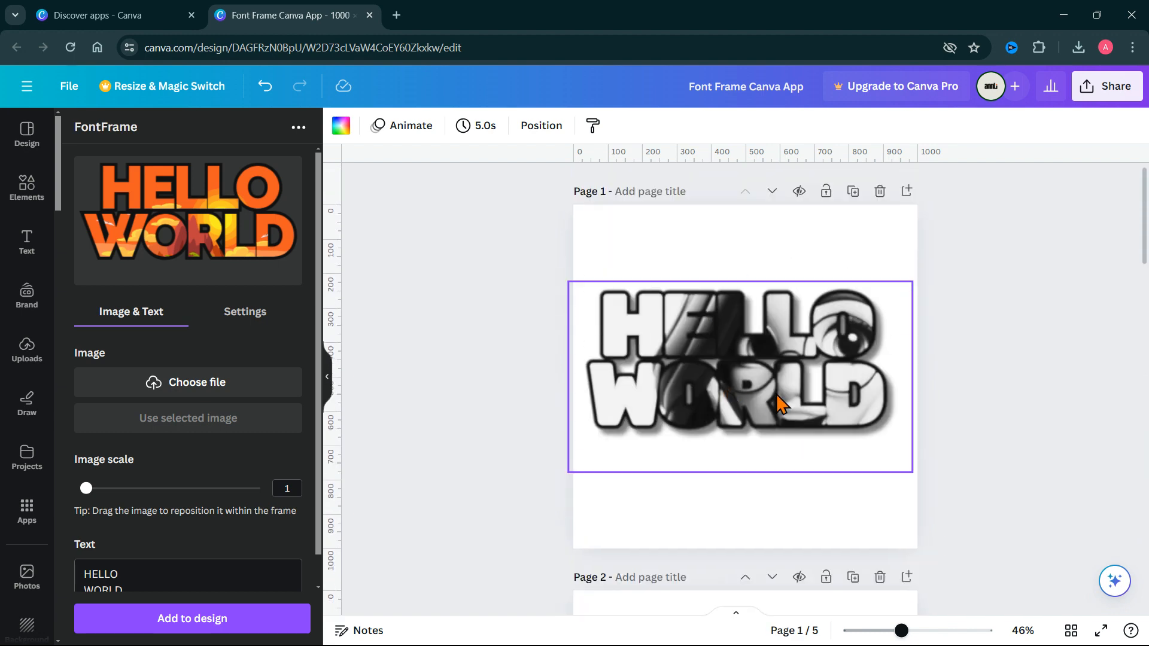
{"action": "scroll", "coordinate": [778, 401], "scroll_direction": "down", "scroll_amount": 20}
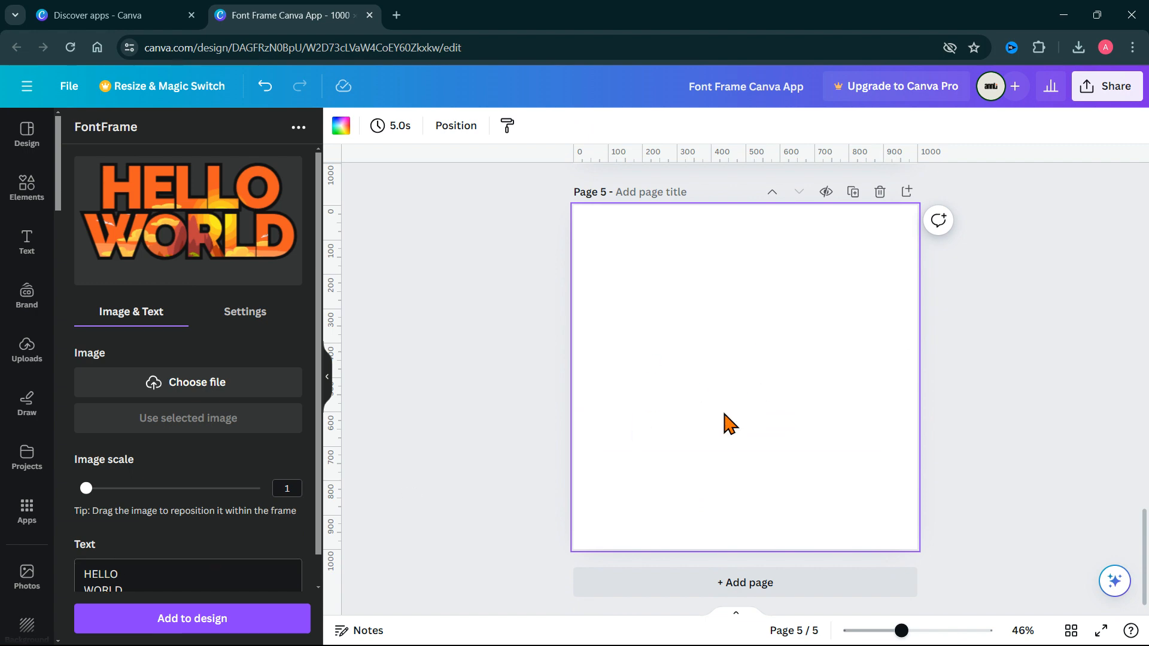
{"action": "scroll", "coordinate": [805, 387], "scroll_direction": "up", "scroll_amount": 7}
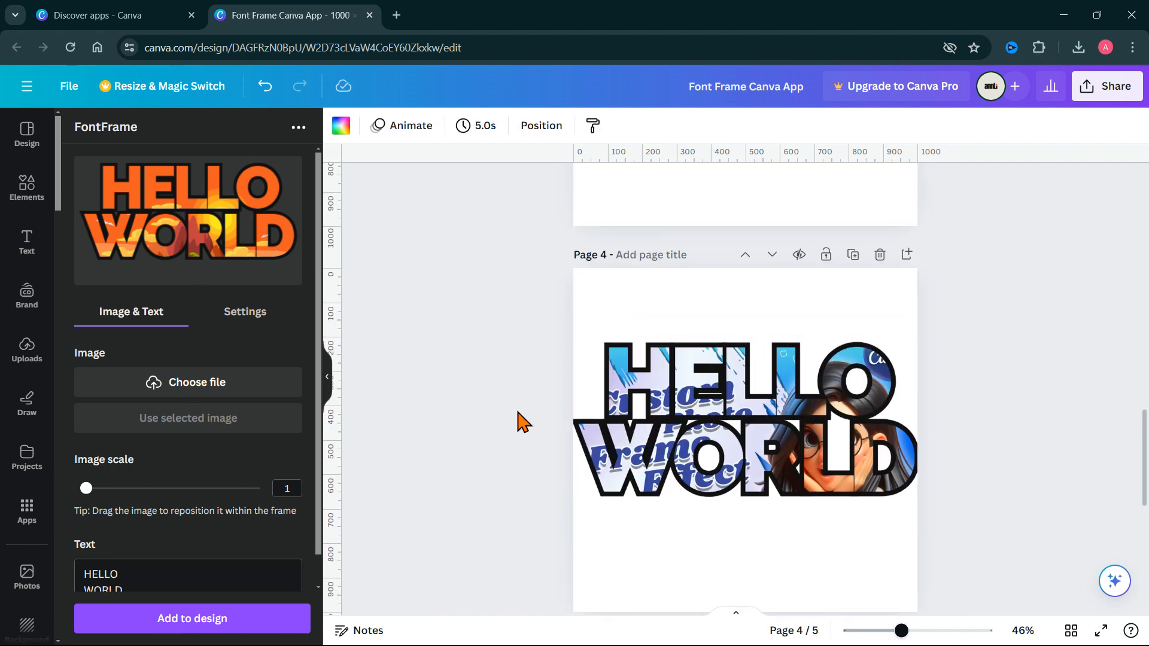
{"action": "scroll", "coordinate": [515, 488], "scroll_direction": "down", "scroll_amount": 5}
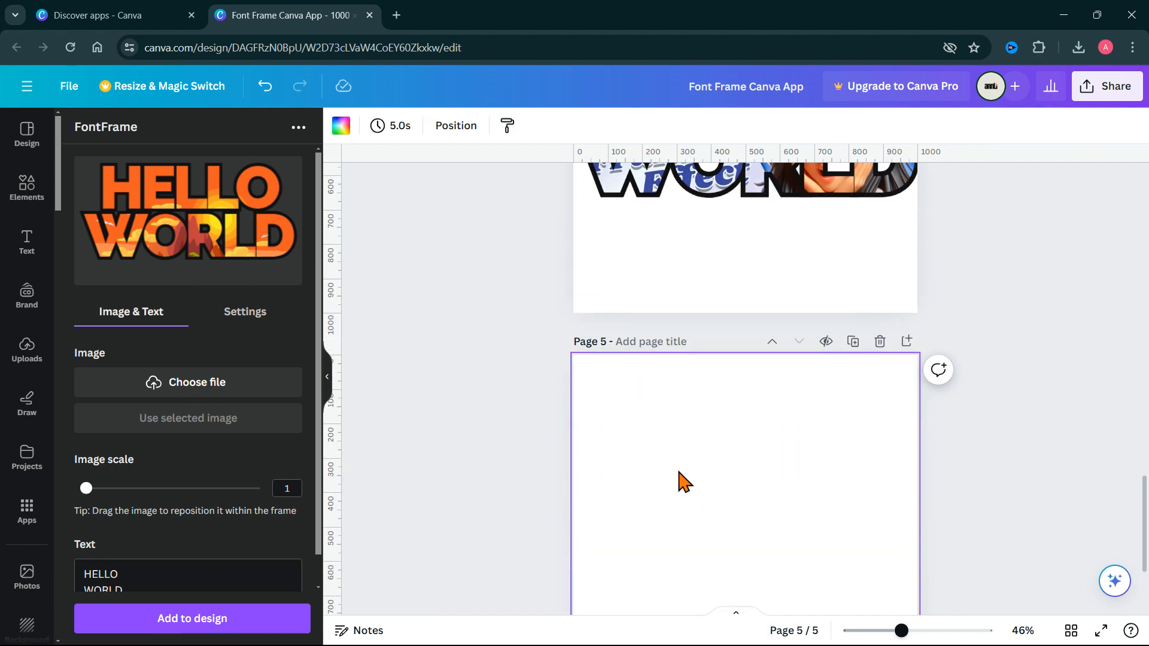
{"action": "scroll", "coordinate": [676, 515], "scroll_direction": "down", "scroll_amount": 3}
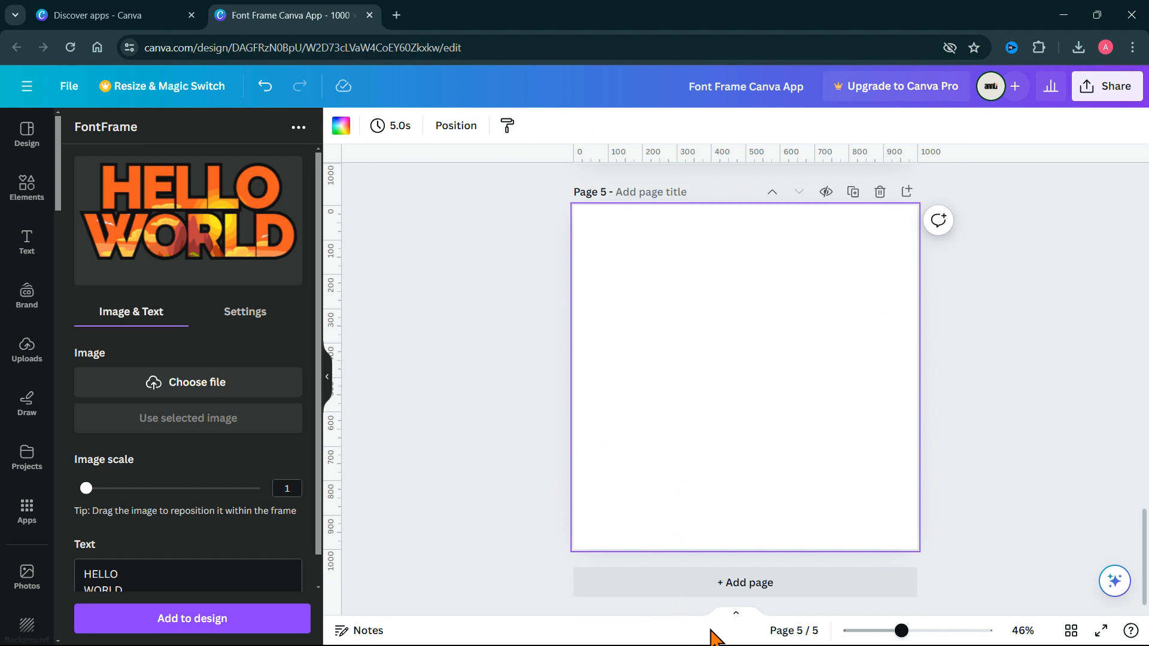